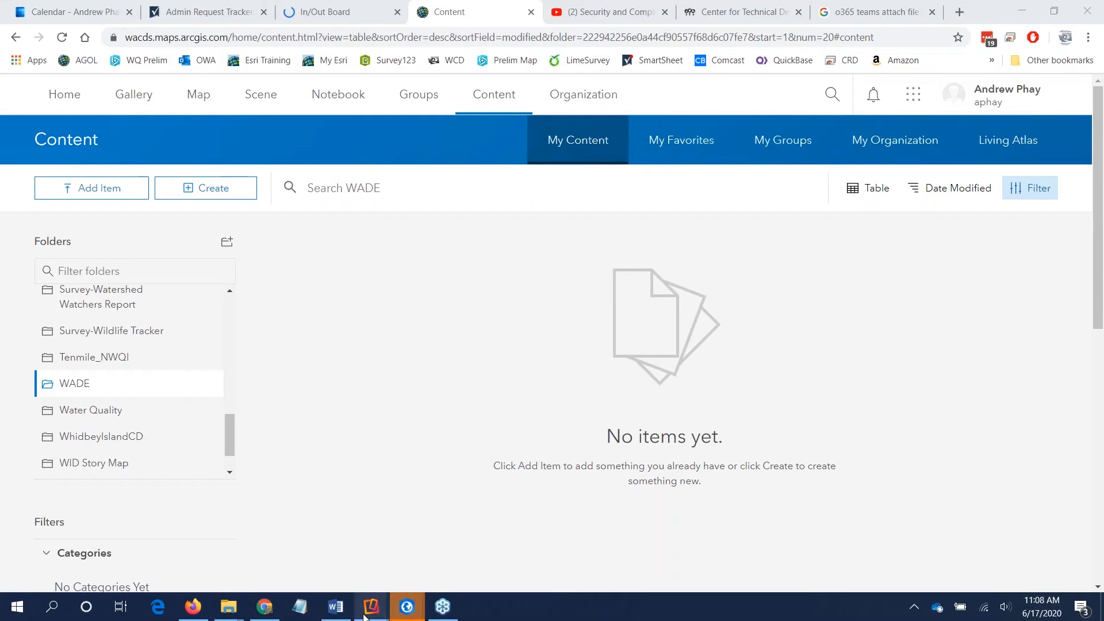
Step: Switch to the mirrored iPad, open the Classic Collector app and clear the Wade map search
{"action": "mouse_move", "coordinate": [372, 607]}
{"action": "left_click", "coordinate": [426, 566]}
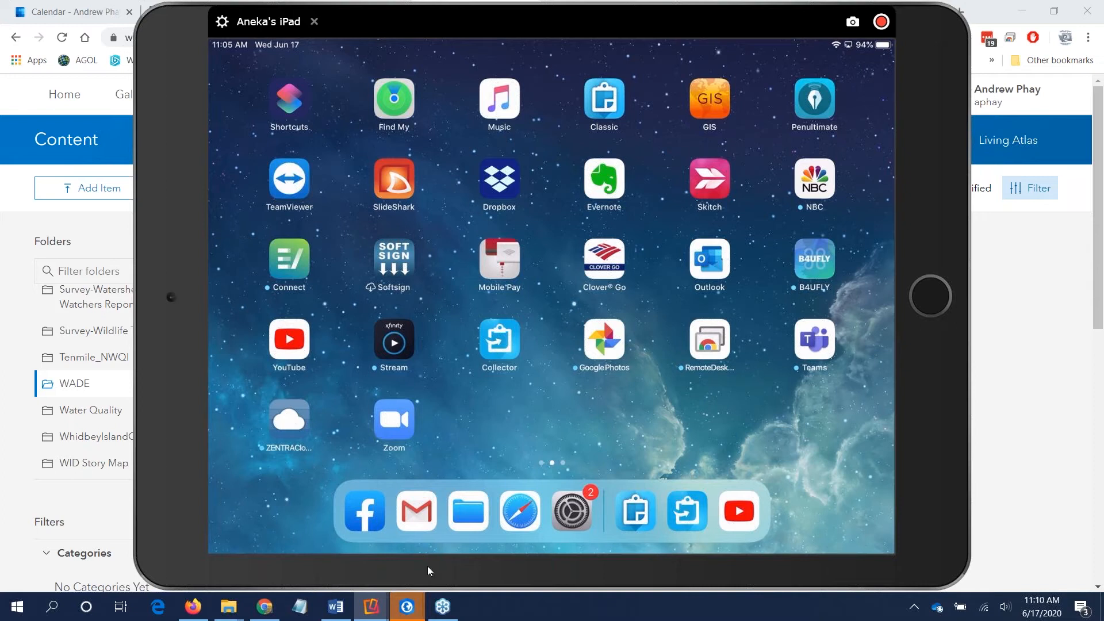
{"action": "left_click", "coordinate": [605, 103]}
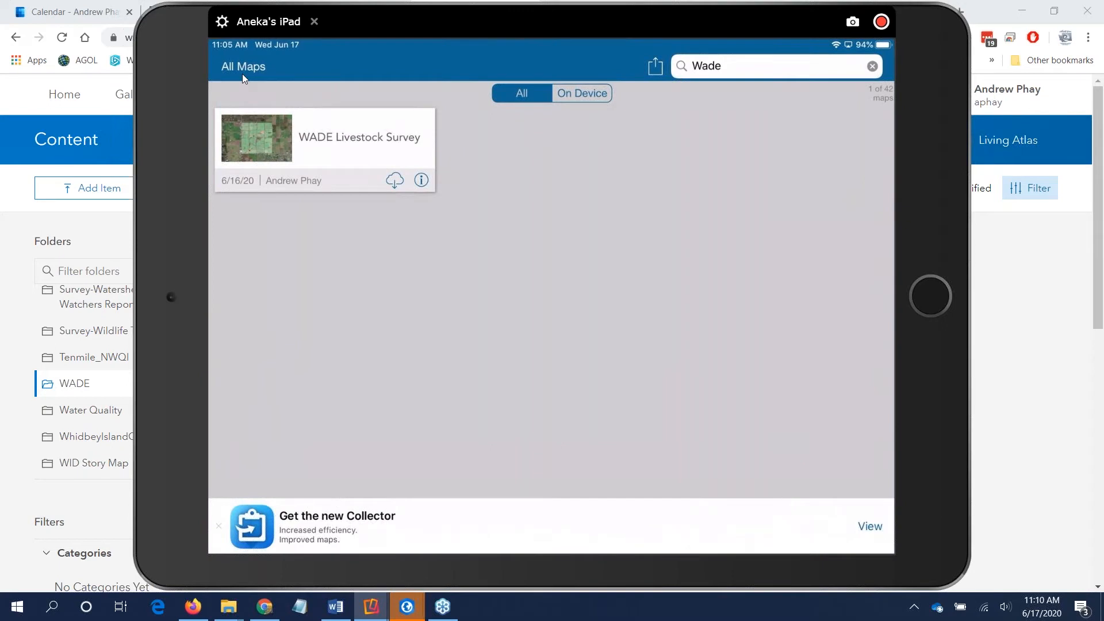
{"action": "left_click", "coordinate": [872, 66]}
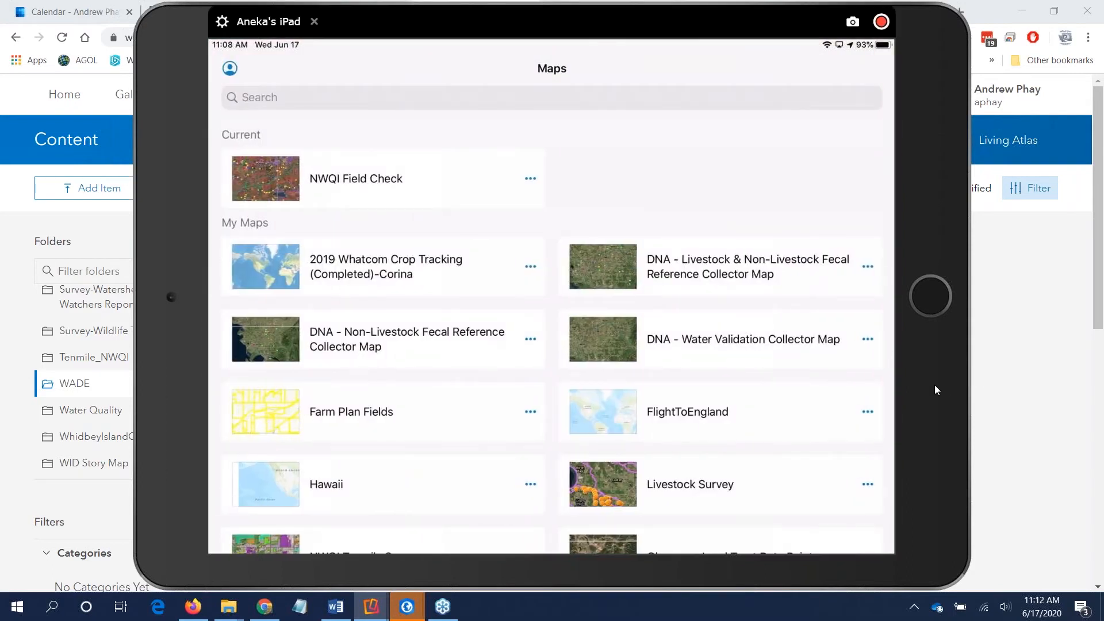
Step: Switch to the ArcGIS Online content page, show the WADE folder, and minimise the browser
{"action": "left_click", "coordinate": [995, 363]}
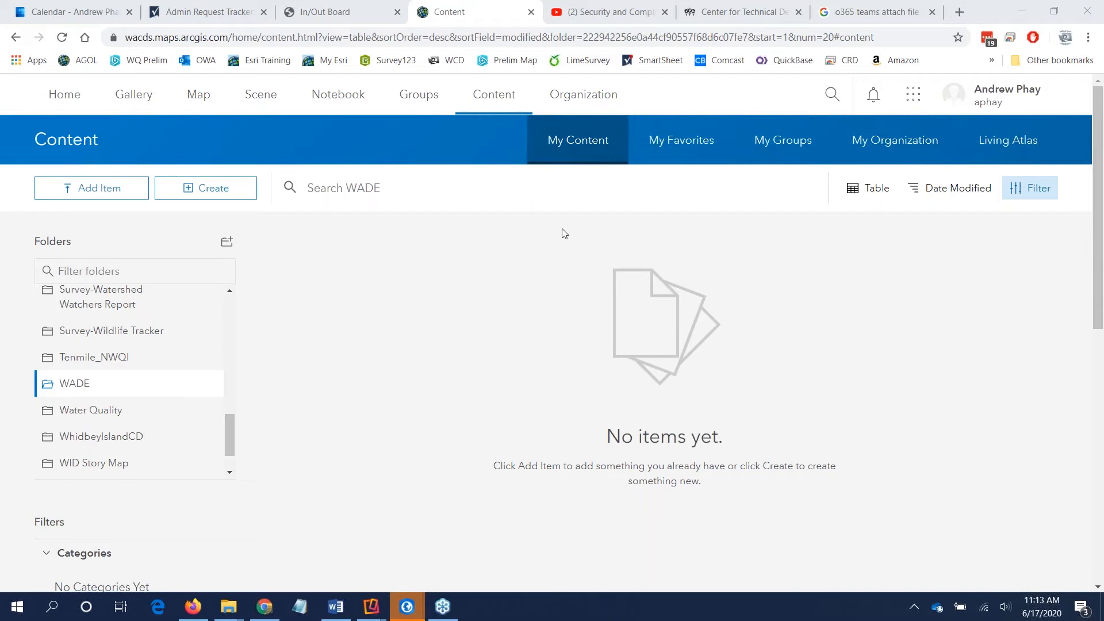
{"action": "left_click", "coordinate": [540, 195]}
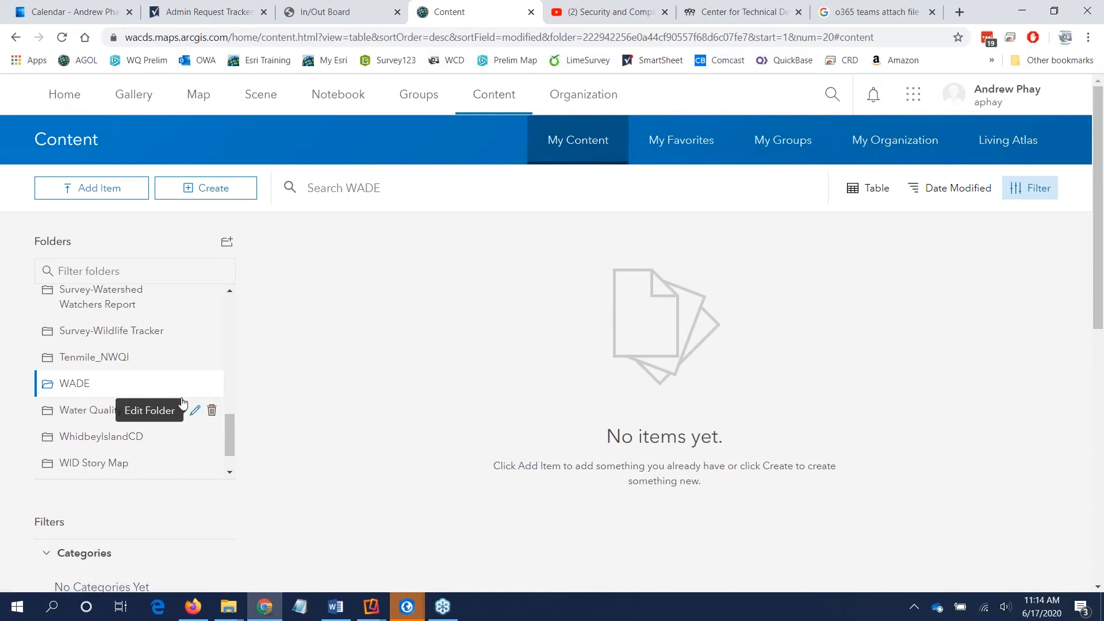
{"action": "left_click", "coordinate": [86, 389]}
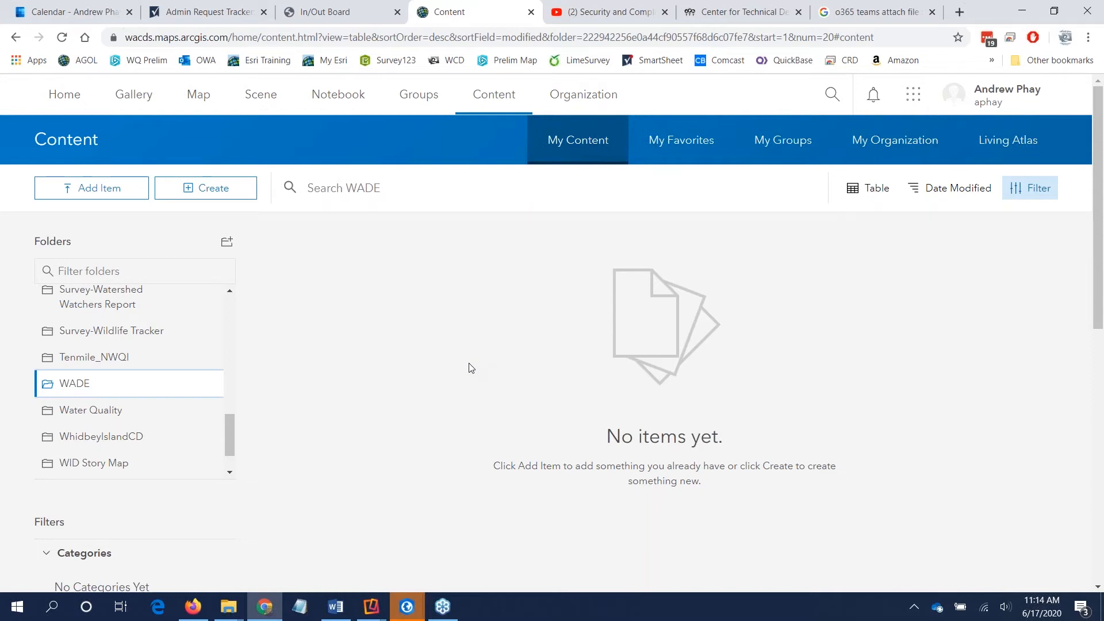
{"action": "left_click", "coordinate": [1021, 13]}
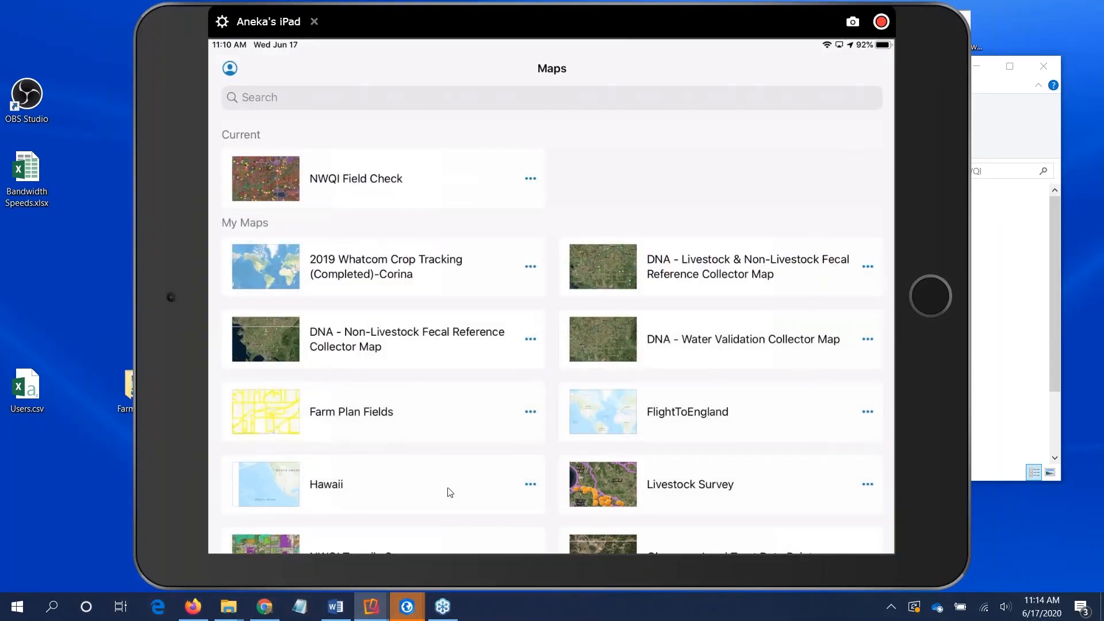
Step: Switch to the SettingUpCollectorProject map in ArcGIS Pro and look over the Landuse layer's categories
{"action": "mouse_move", "coordinate": [407, 607]}
{"action": "left_click", "coordinate": [459, 551]}
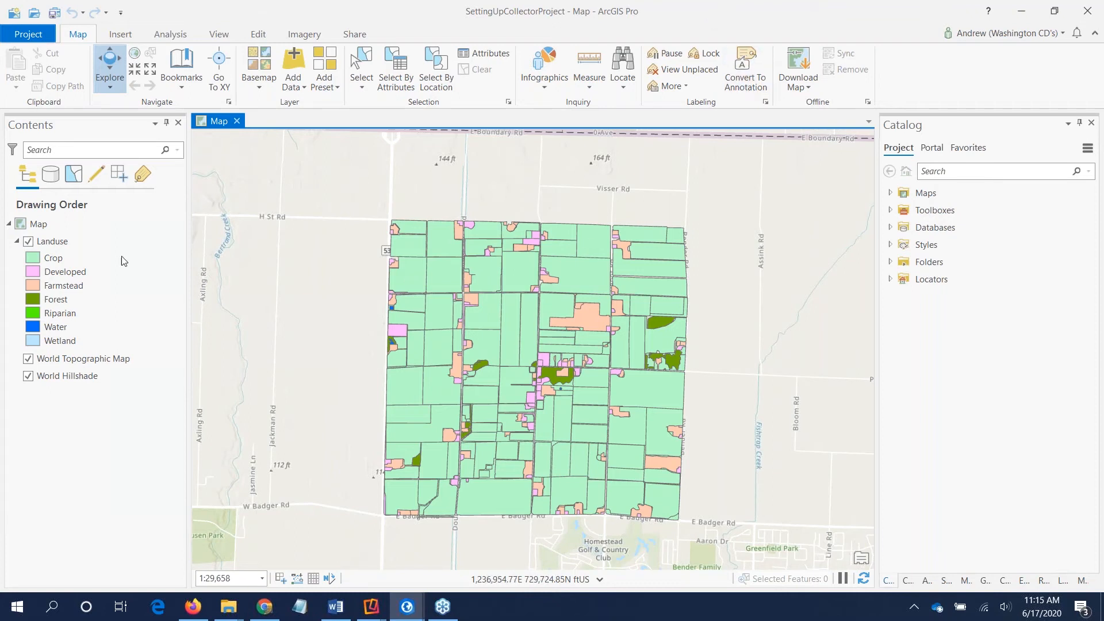
{"action": "left_click", "coordinate": [64, 247]}
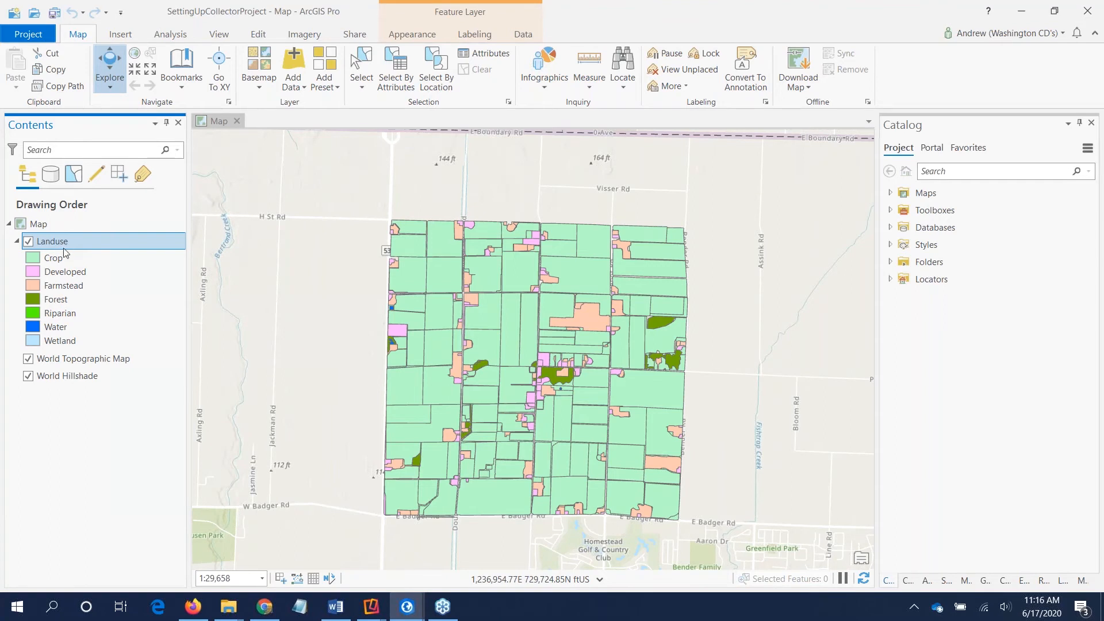
{"action": "left_click", "coordinate": [66, 272]}
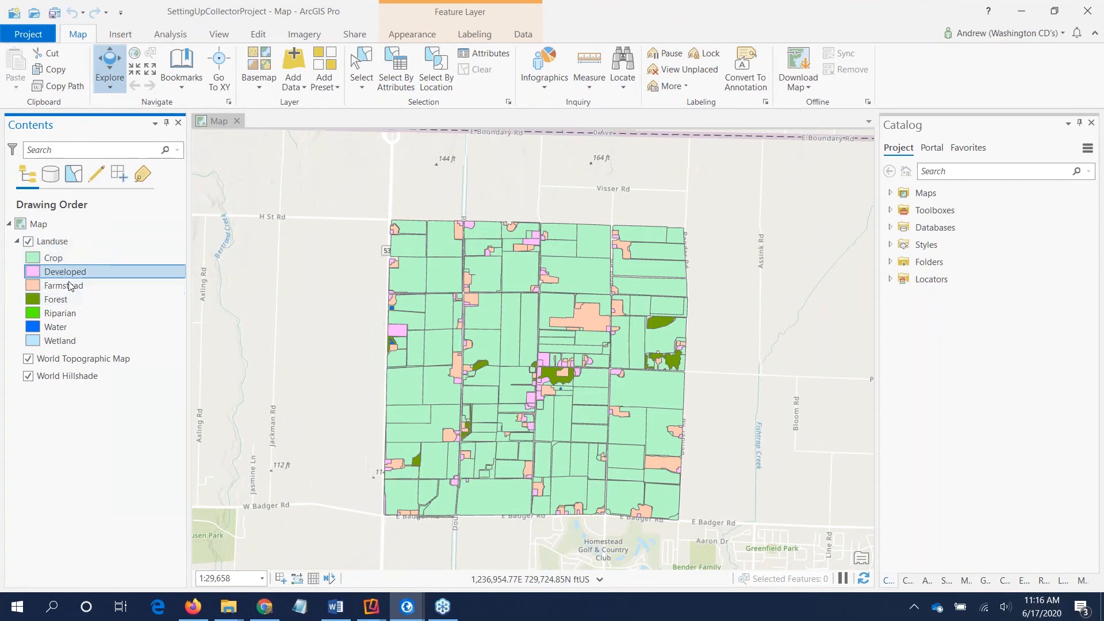
Step: Examine the category fields in the Landuse layer's attribute table, and close the table
{"action": "left_click", "coordinate": [66, 243]}
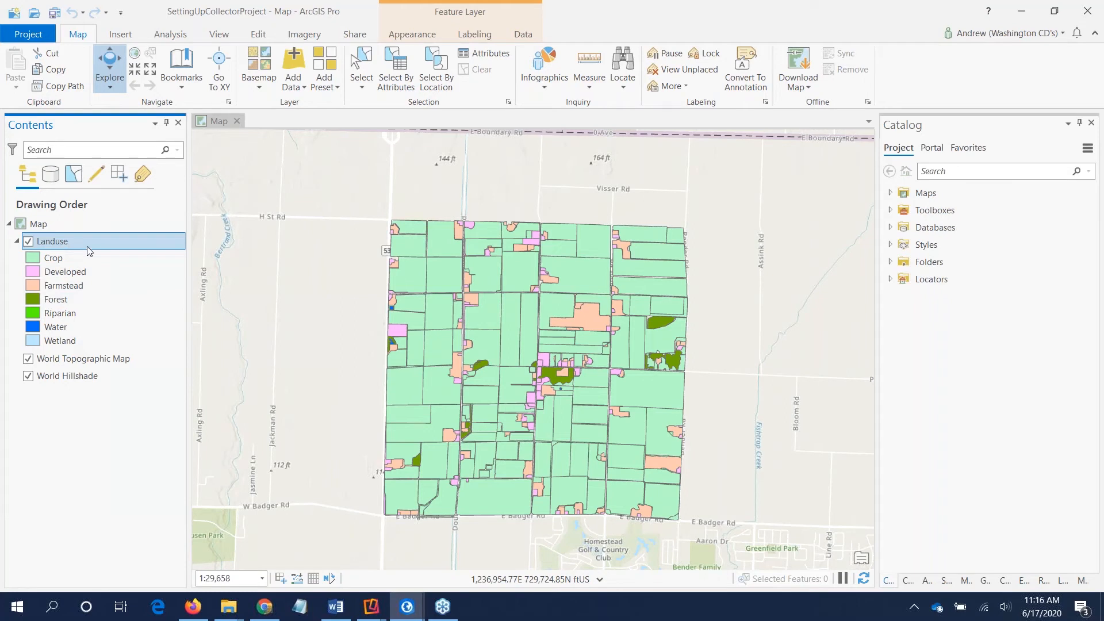
{"action": "right_click", "coordinate": [67, 243]}
{"action": "left_click", "coordinate": [132, 199]}
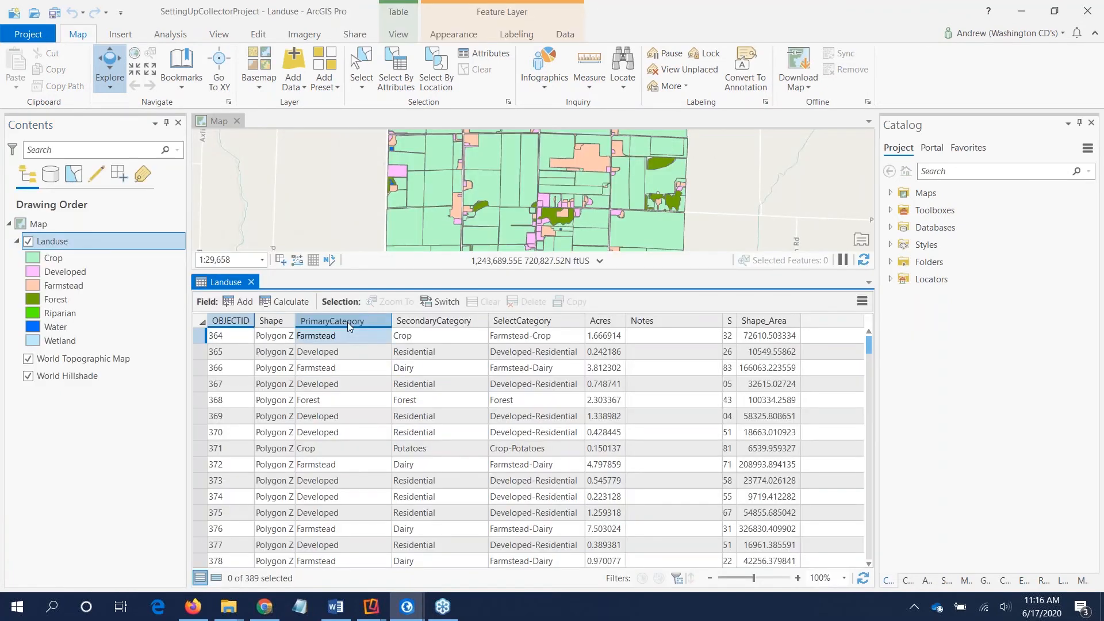
{"action": "left_click", "coordinate": [432, 324]}
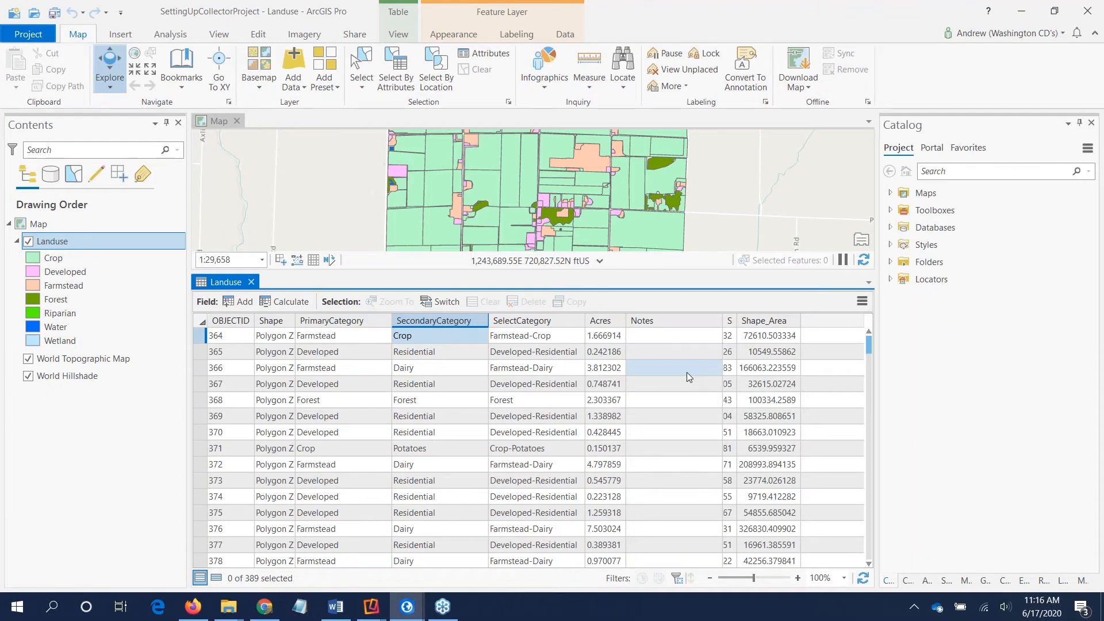
{"action": "left_click", "coordinate": [251, 282]}
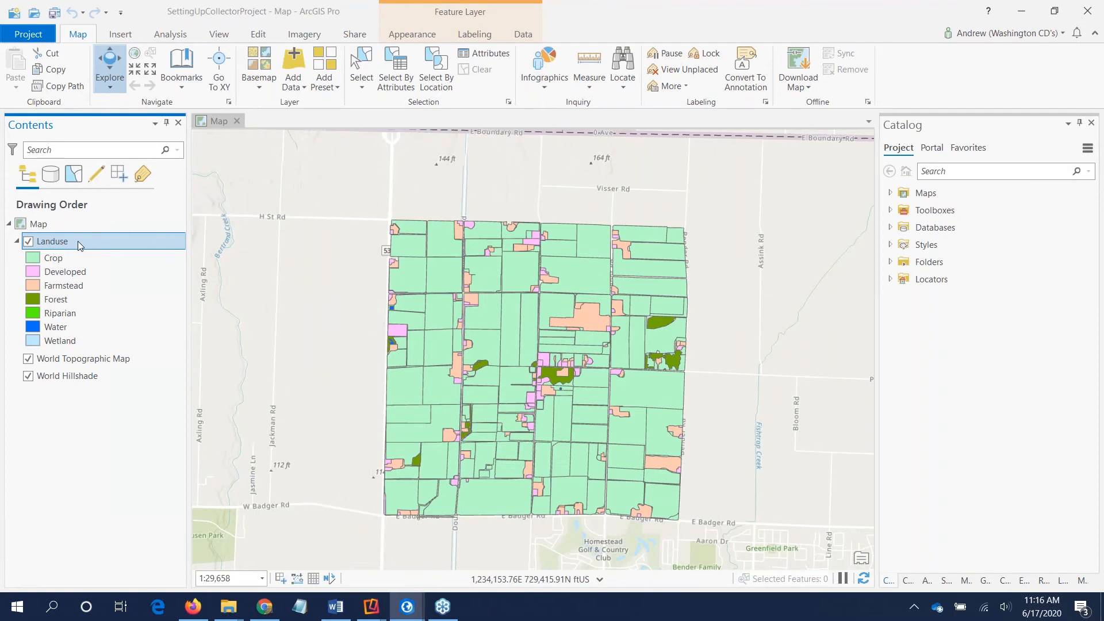
Step: Start sharing the Landuse layer as a new web layer
{"action": "right_click", "coordinate": [78, 240]}
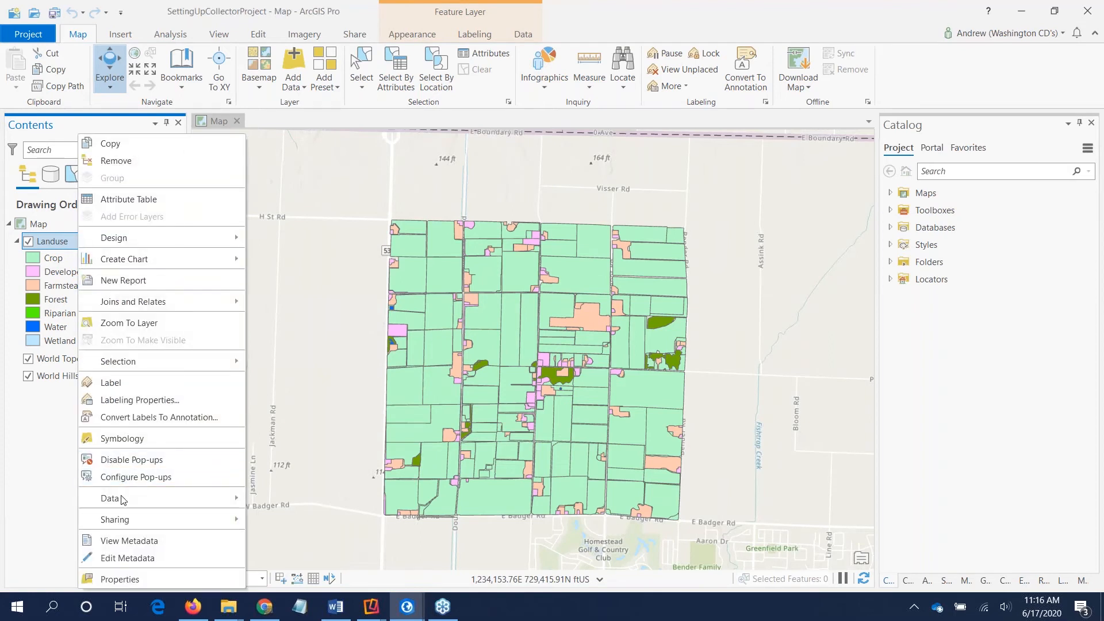
{"action": "mouse_move", "coordinate": [119, 521]}
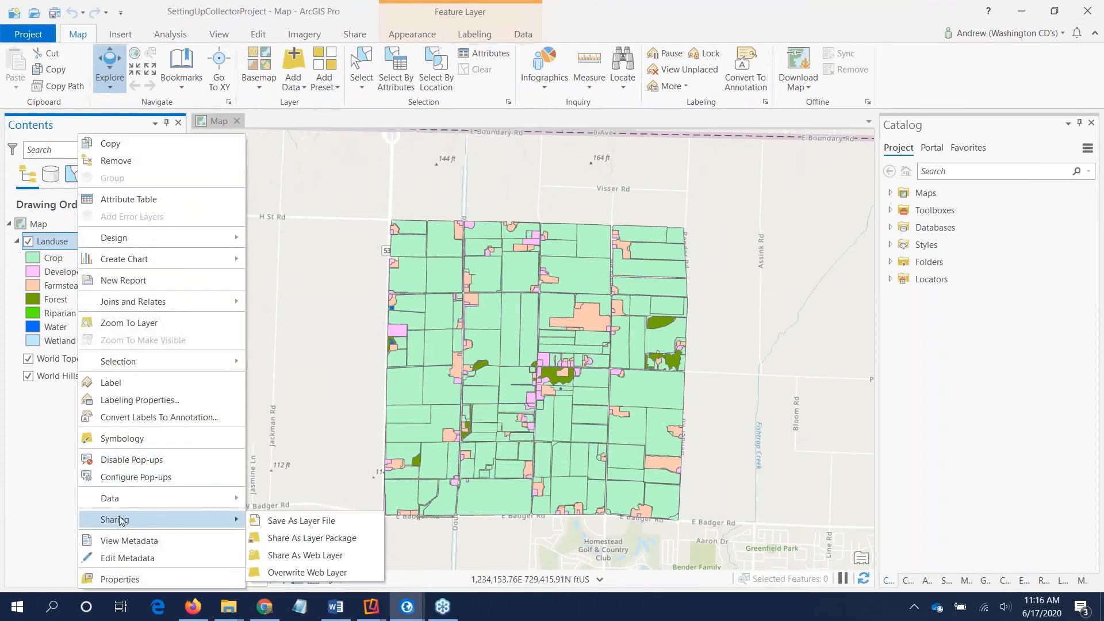
{"action": "left_click", "coordinate": [277, 557]}
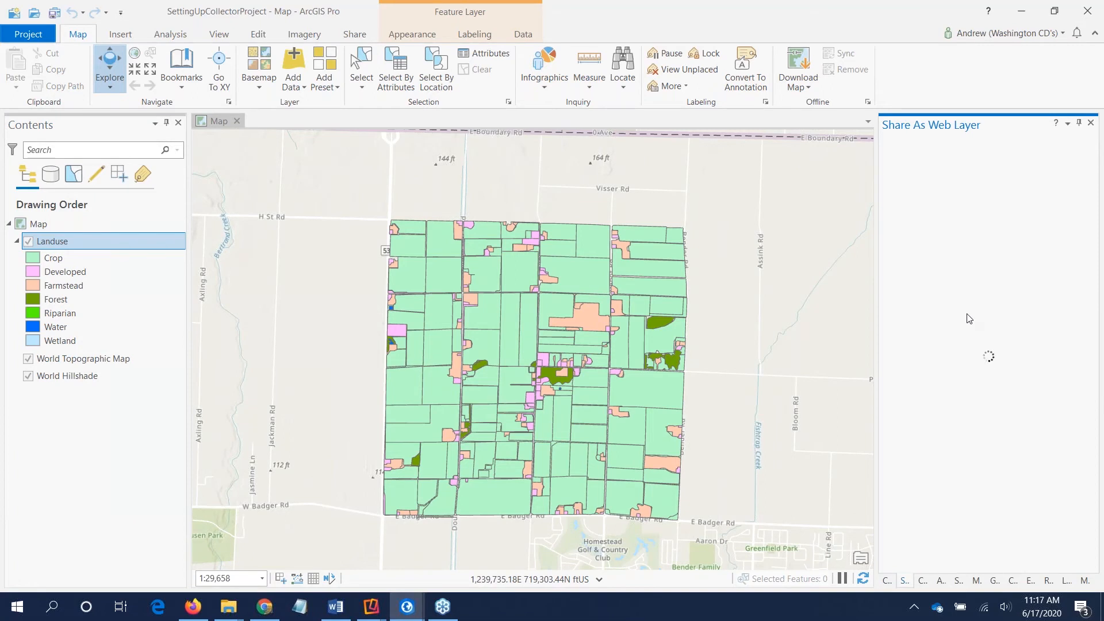
Step: Enter landuse as the web layer's summary and add the tags wade and landuse
{"action": "left_click", "coordinate": [973, 237]}
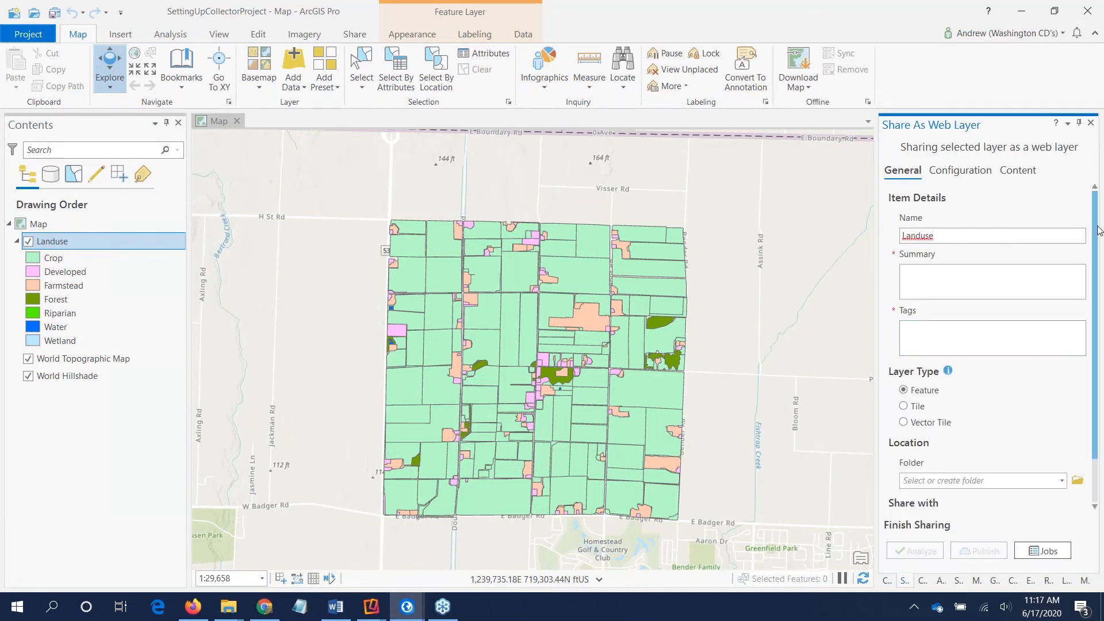
{"action": "scroll", "coordinate": [1052, 243], "scroll_direction": "down", "scroll_amount": 1}
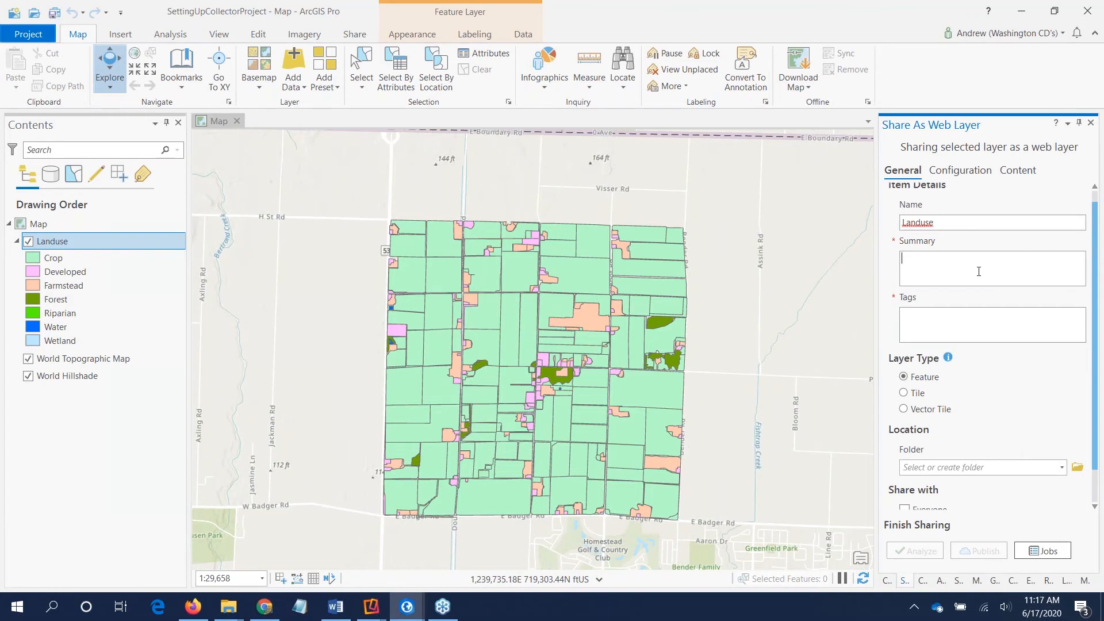
{"action": "type", "text": "landuse"}
{"action": "left_click", "coordinate": [959, 310]}
{"action": "type", "text": "wade"}
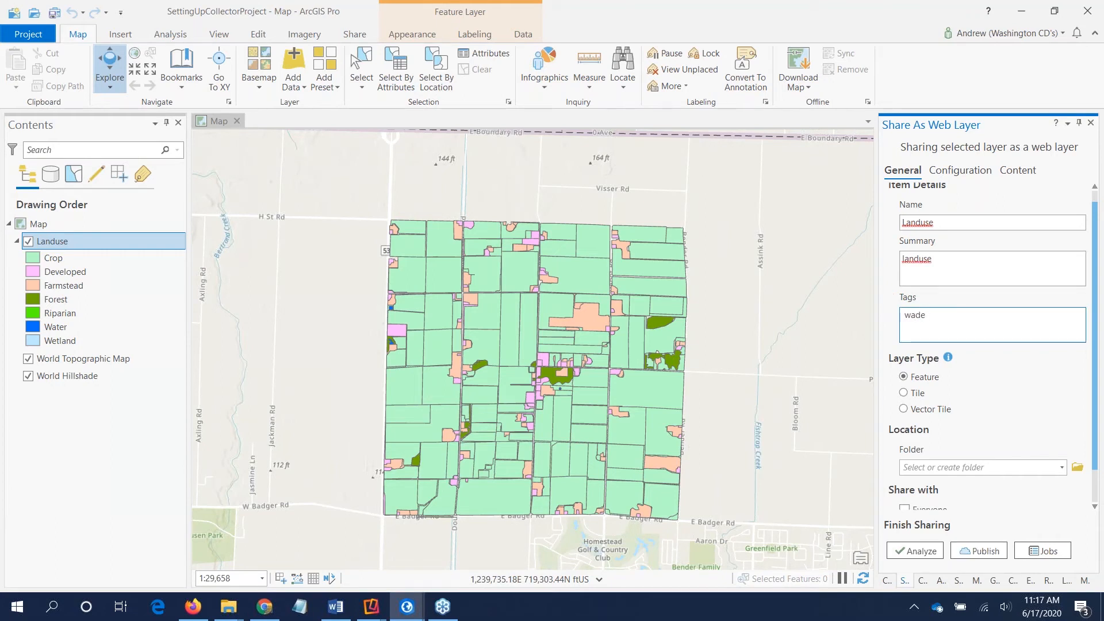
{"action": "type", "text": ", landuse"}
Step: Set the web layer's location folder to WADE and review the groups it can be shared with
{"action": "scroll", "coordinate": [1098, 299], "scroll_direction": "down", "scroll_amount": 1}
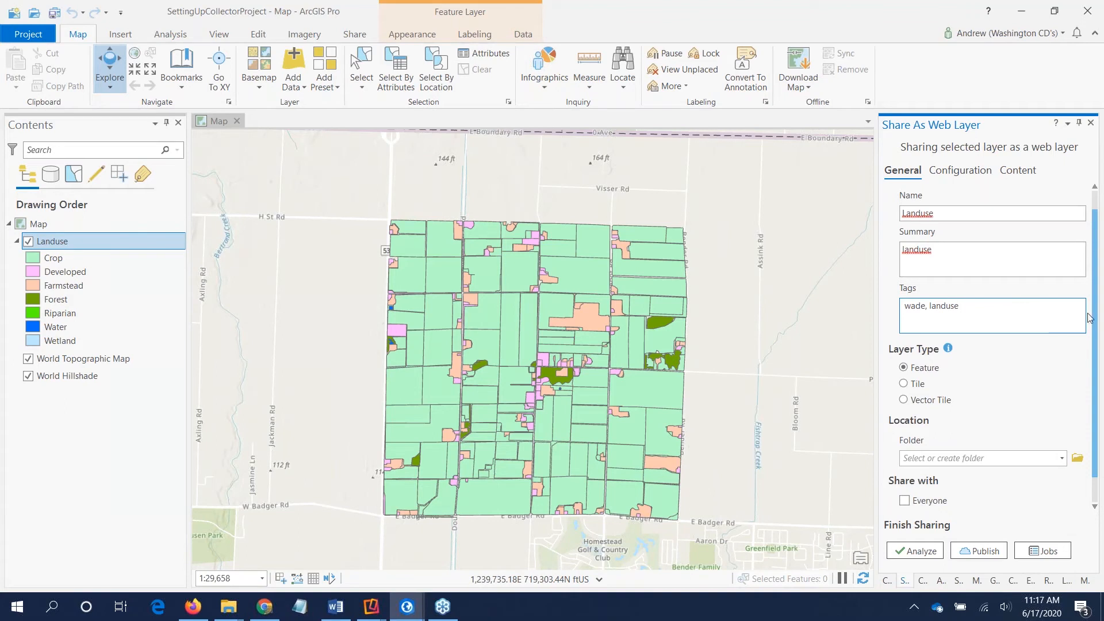
{"action": "scroll", "coordinate": [1098, 318], "scroll_direction": "down", "scroll_amount": 3}
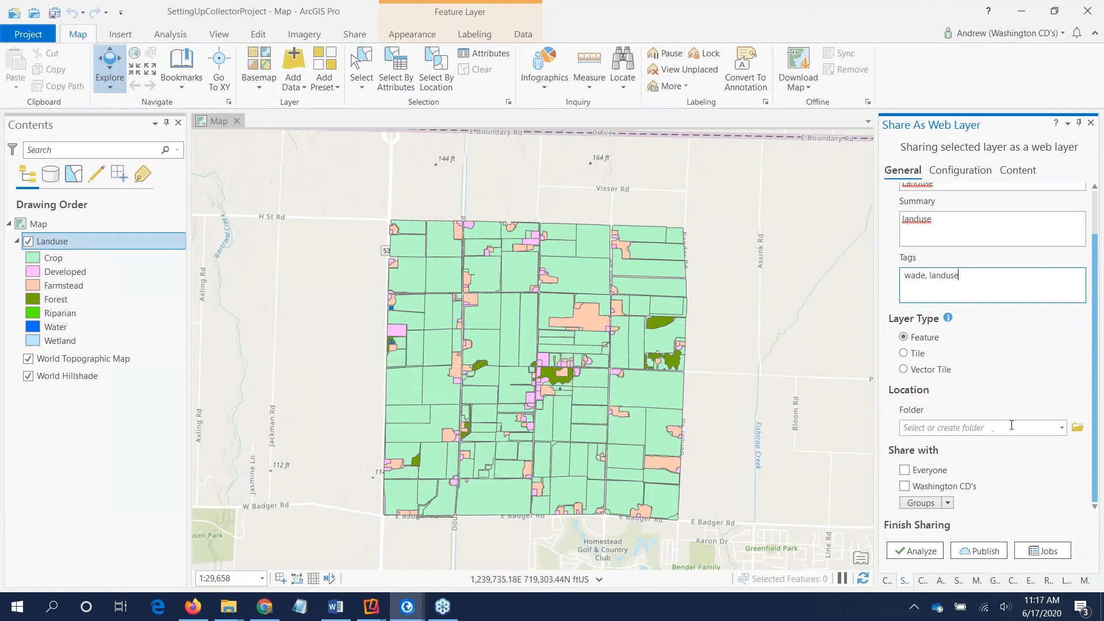
{"action": "left_click", "coordinate": [1063, 430]}
{"action": "left_click", "coordinate": [1095, 409]}
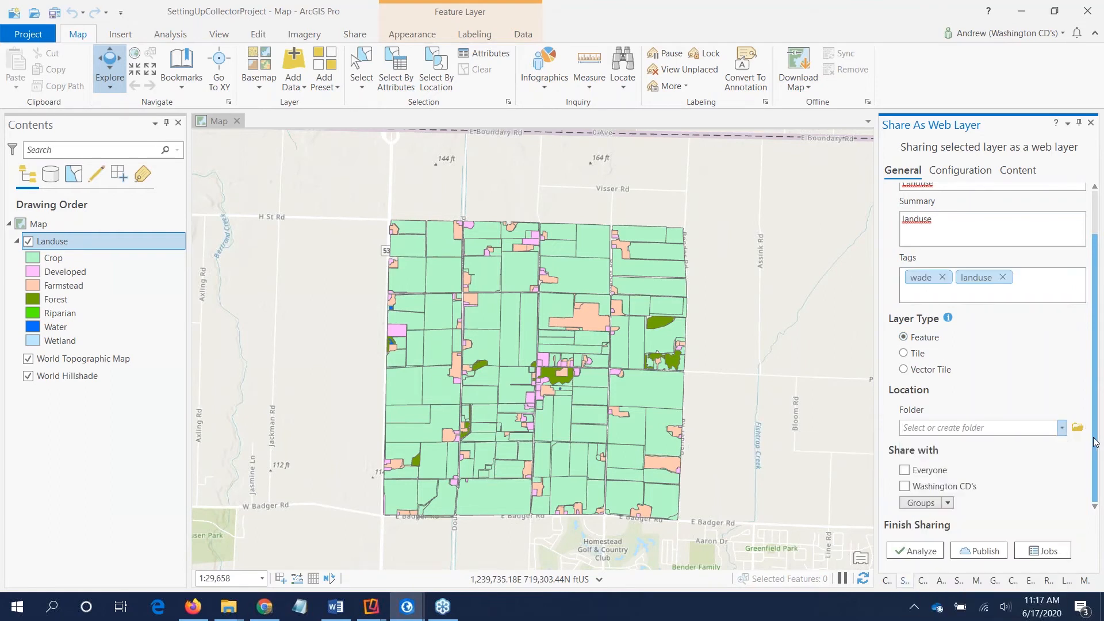
{"action": "left_click", "coordinate": [1062, 428]}
{"action": "scroll", "coordinate": [963, 521], "scroll_direction": "down", "scroll_amount": 5}
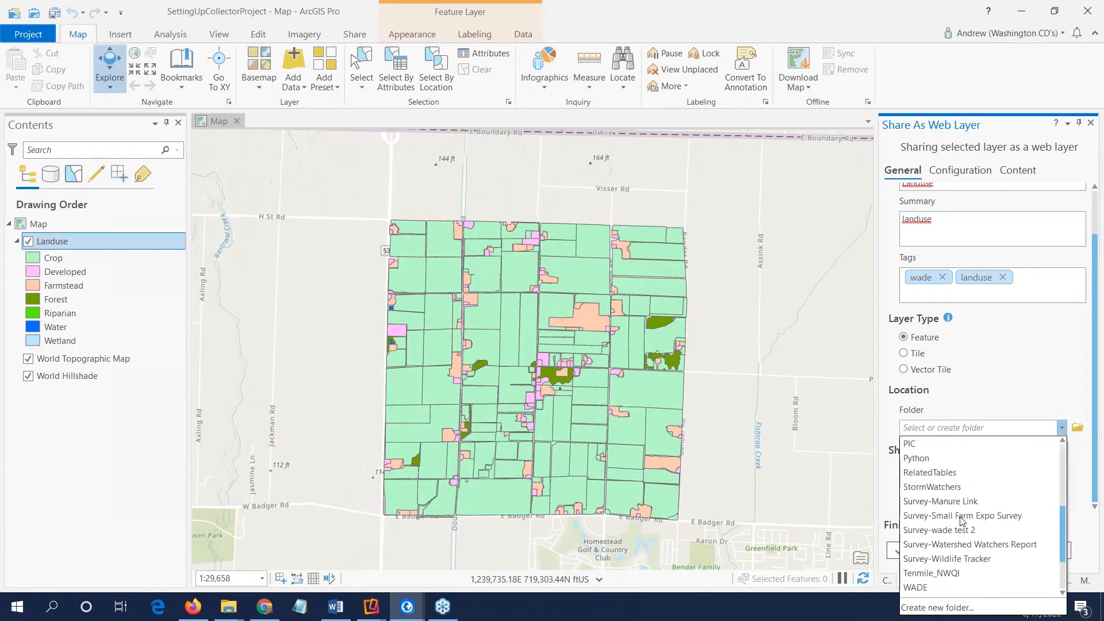
{"action": "scroll", "coordinate": [962, 521], "scroll_direction": "down", "scroll_amount": 1}
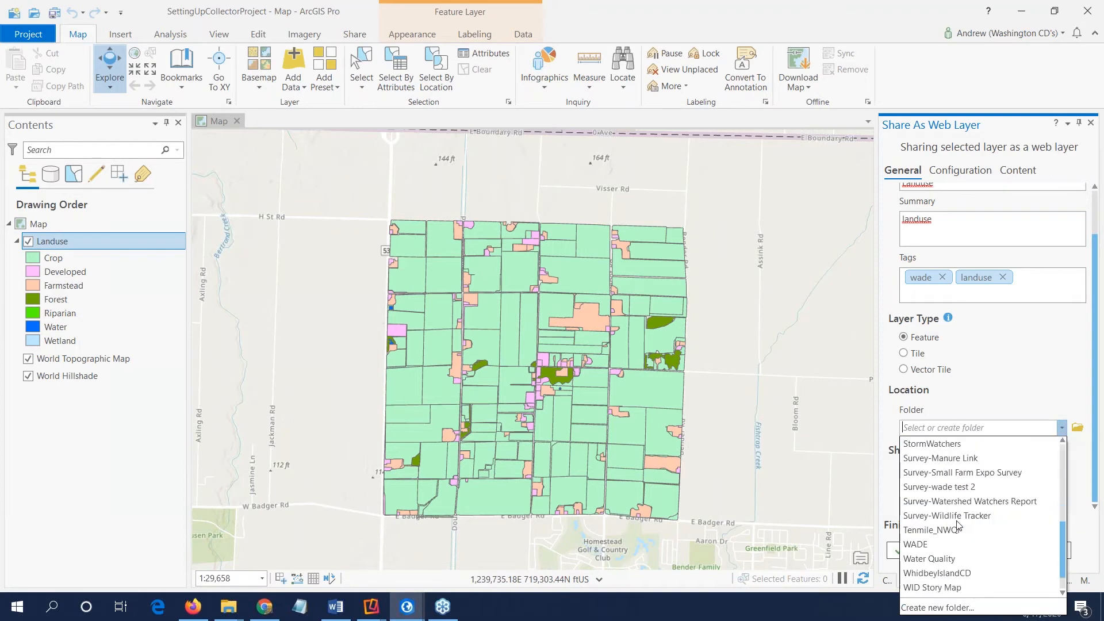
{"action": "left_click", "coordinate": [927, 546]}
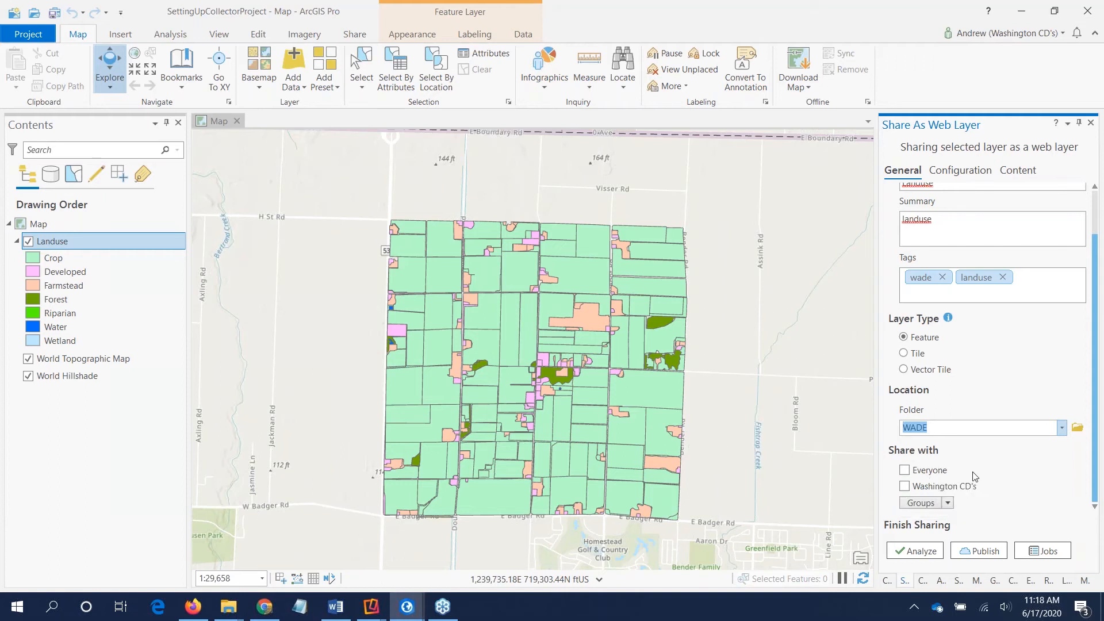
{"action": "left_click", "coordinate": [948, 504]}
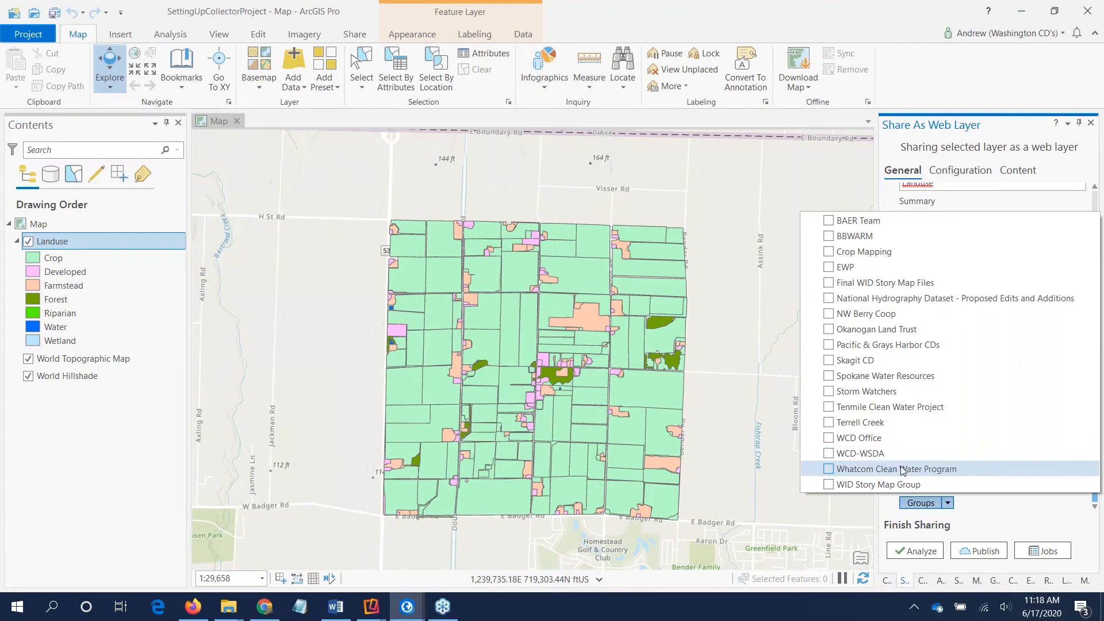
{"action": "left_click", "coordinate": [988, 510]}
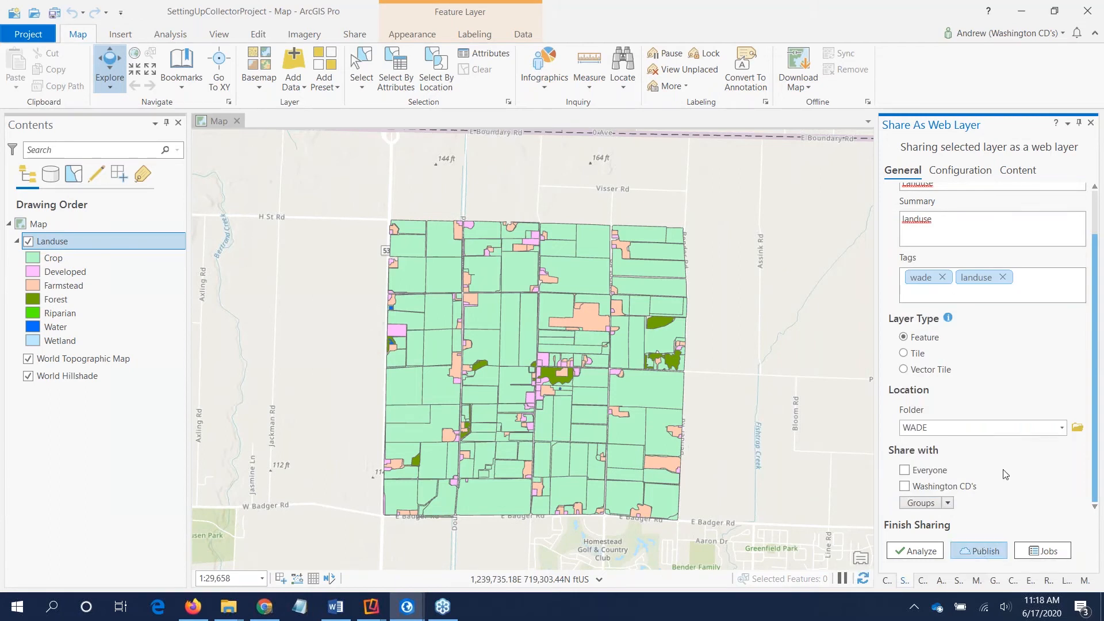
Step: Set the time zone of the web layer's date fields to (UTC-08:00) Pacific Time (US & Canada)
{"action": "left_click", "coordinate": [949, 173]}
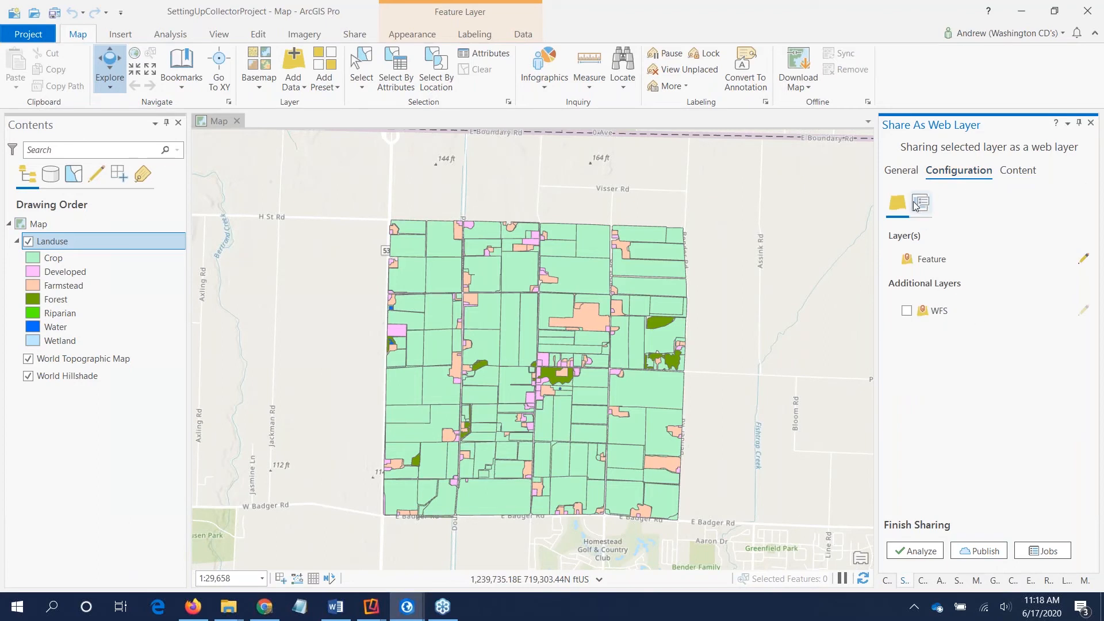
{"action": "left_click", "coordinate": [921, 206]}
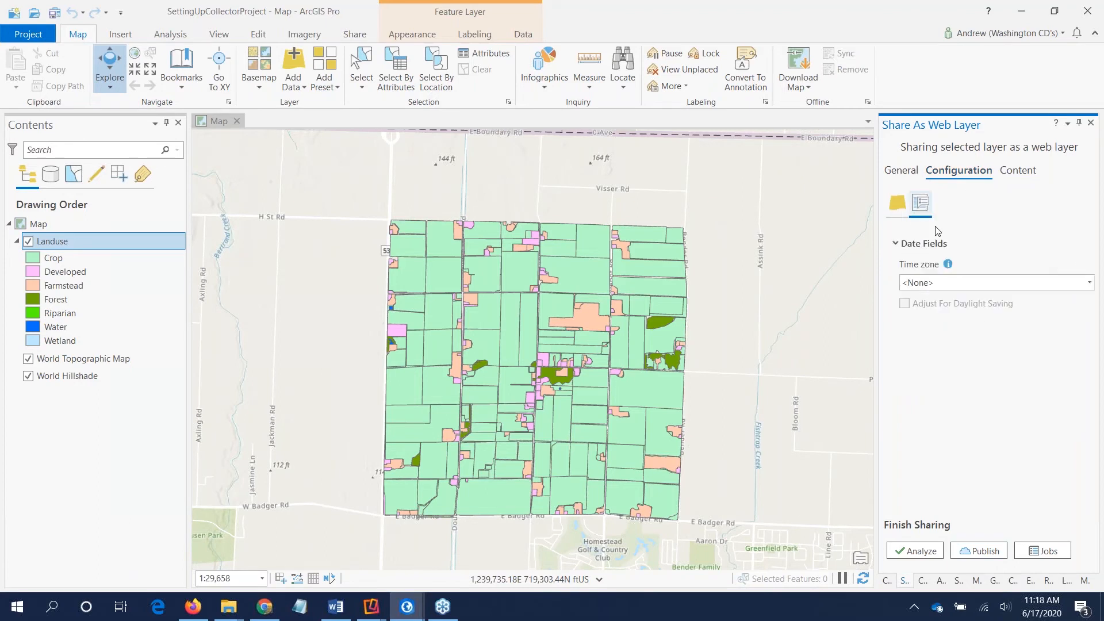
{"action": "left_click", "coordinate": [979, 282]}
{"action": "left_click", "coordinate": [989, 309]}
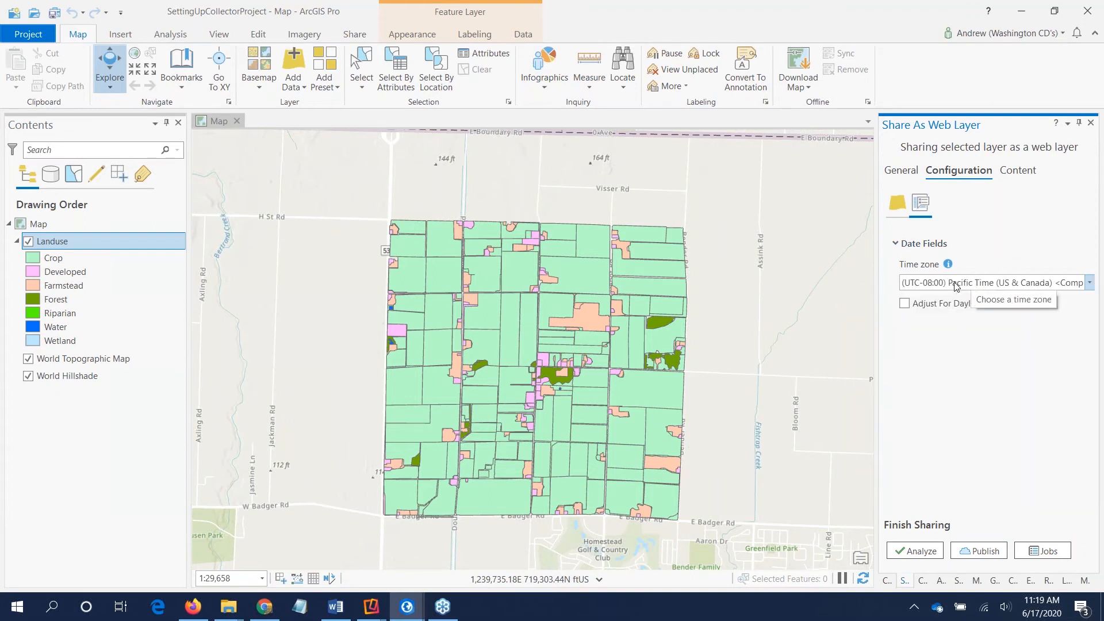
Step: Review the web layer's content structure and general settings, and publish the Landuse web layer
{"action": "left_click", "coordinate": [1015, 173]}
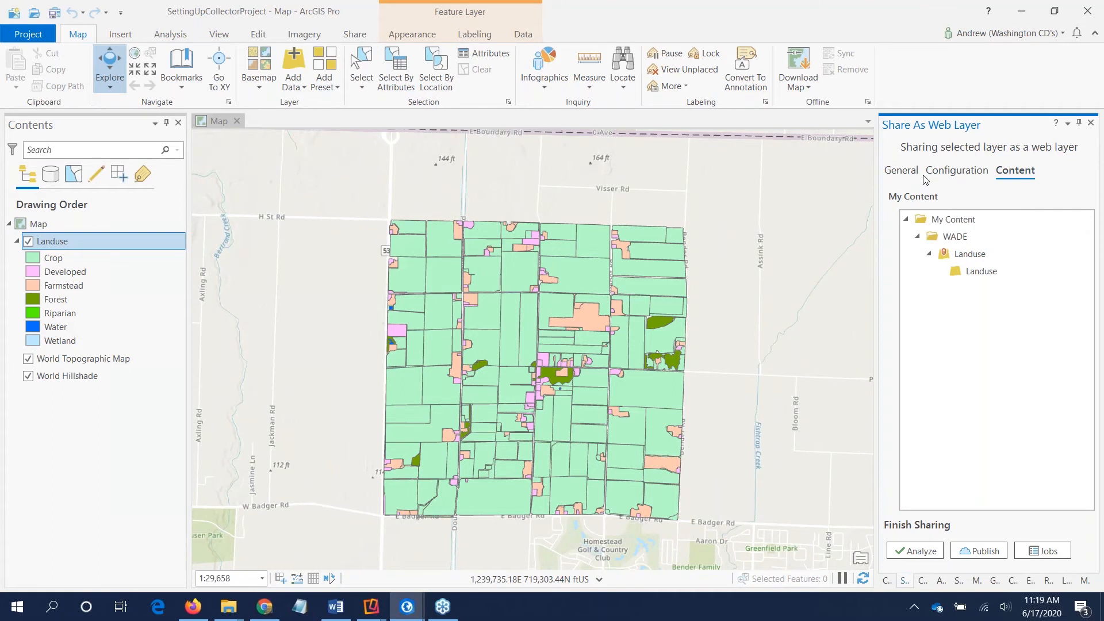
{"action": "left_click", "coordinate": [908, 175]}
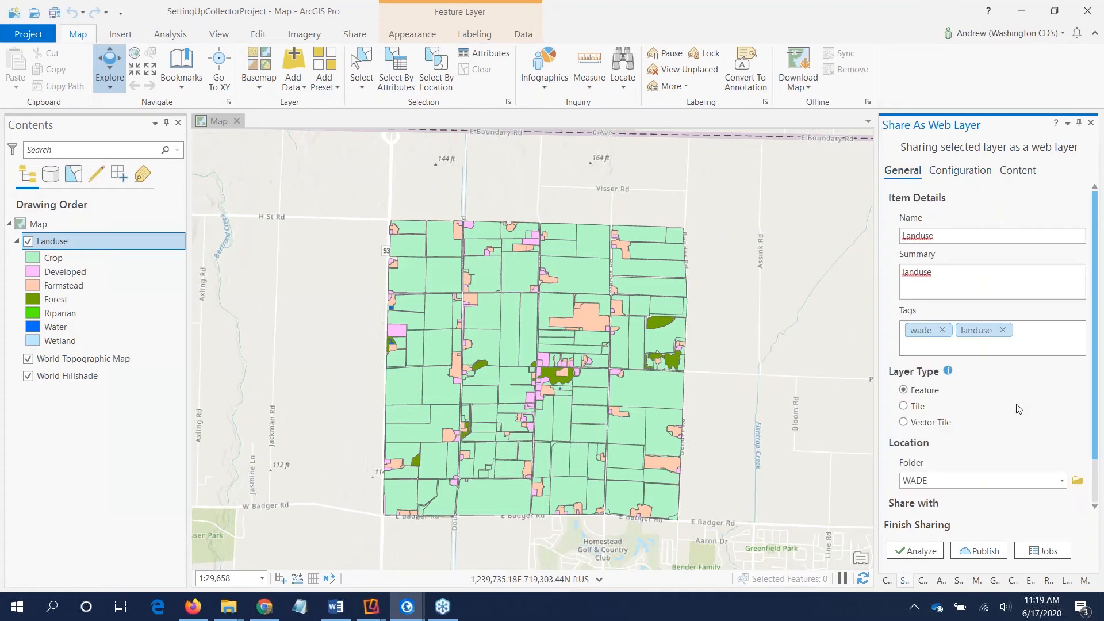
{"action": "left_click", "coordinate": [984, 553]}
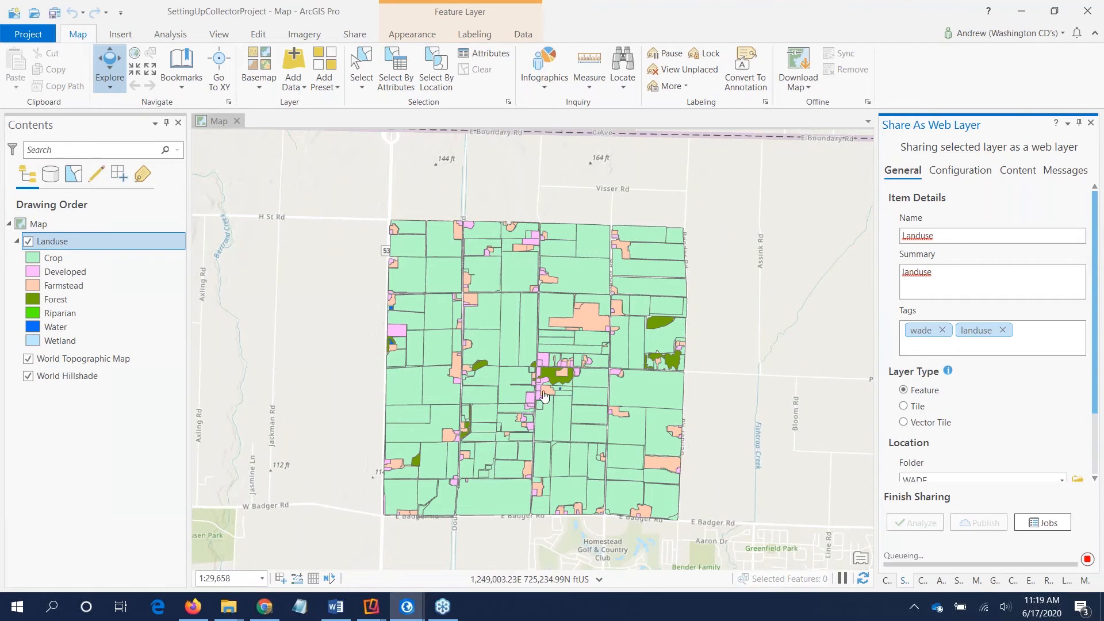
{"action": "scroll", "coordinate": [1029, 426], "scroll_direction": "down", "scroll_amount": 1}
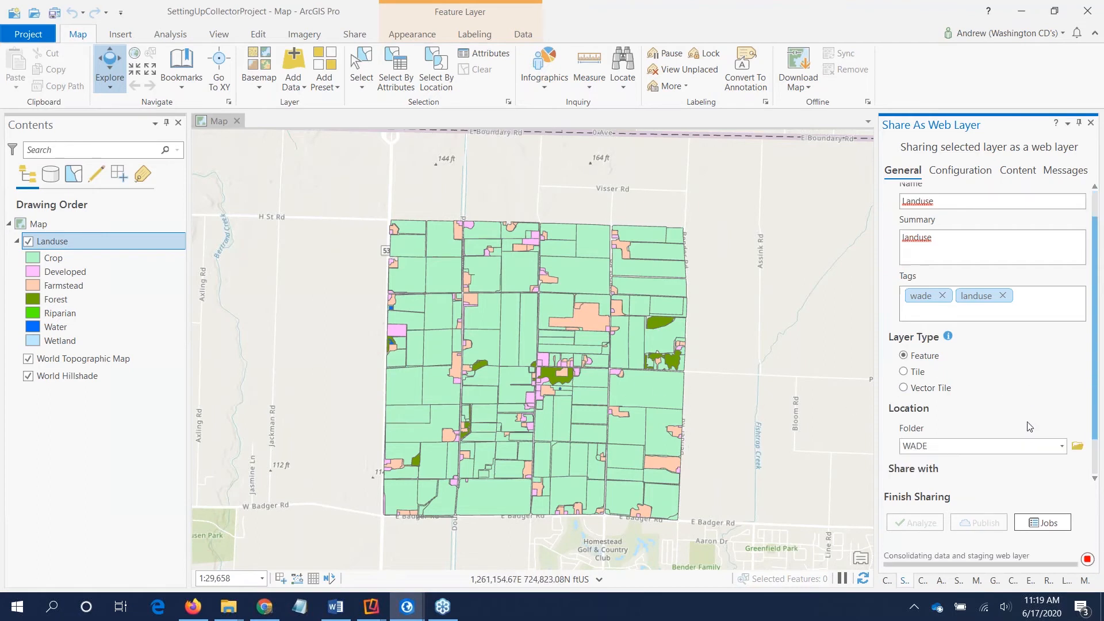
Step: Switch to the WADE folder's content page in ArcGIS Online and review the item types that can be created there
{"action": "scroll", "coordinate": [1033, 423], "scroll_direction": "down", "scroll_amount": 1}
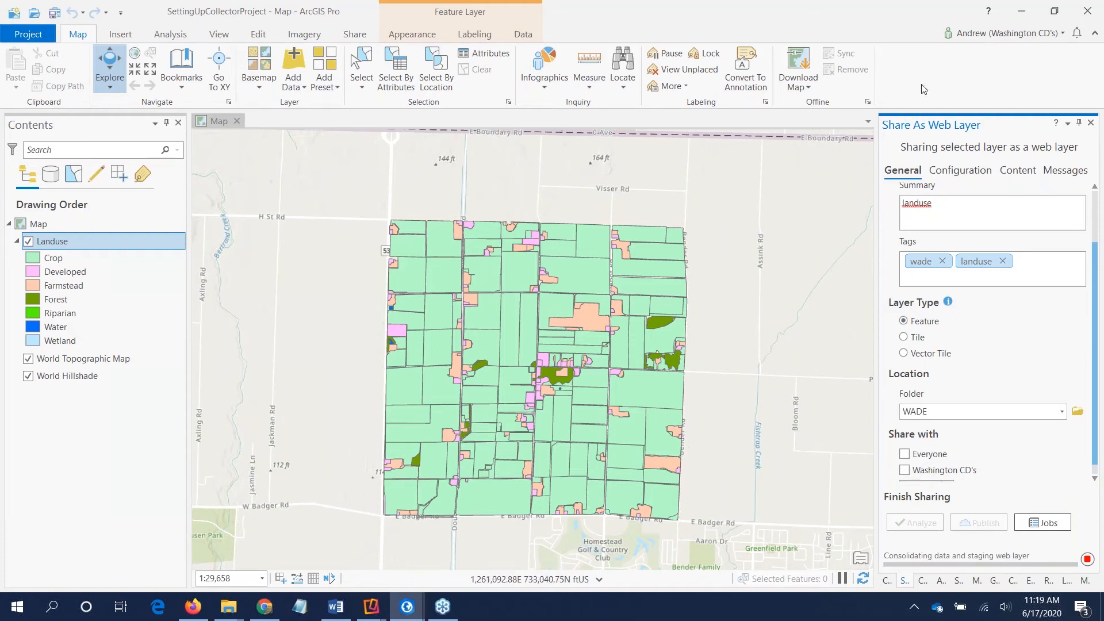
{"action": "left_click", "coordinate": [1021, 13]}
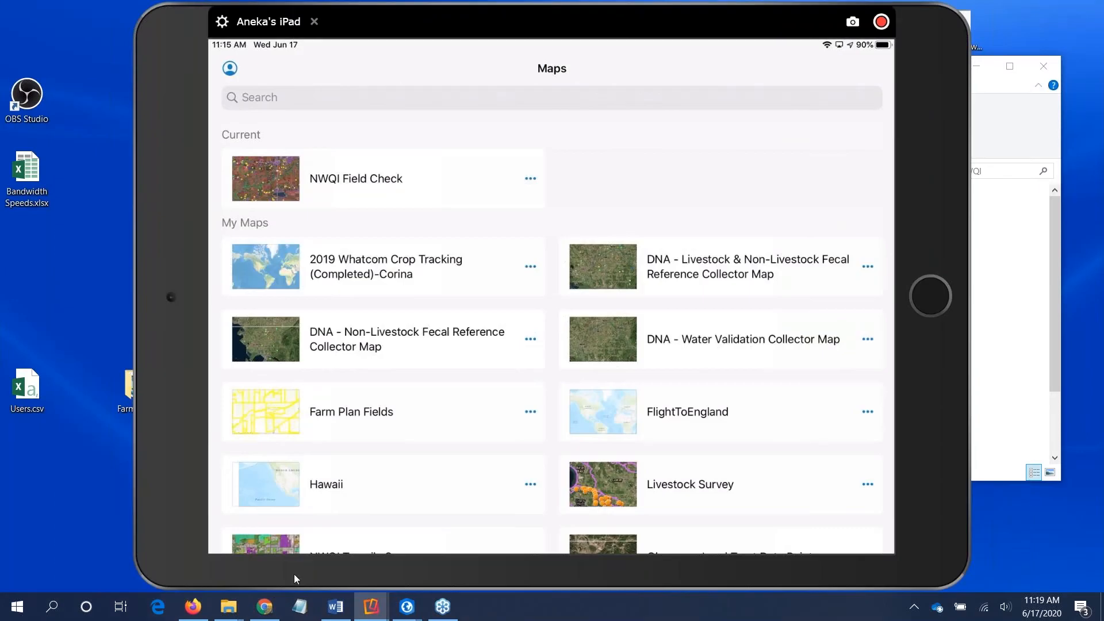
{"action": "left_click", "coordinate": [267, 605]}
{"action": "left_click", "coordinate": [421, 242]}
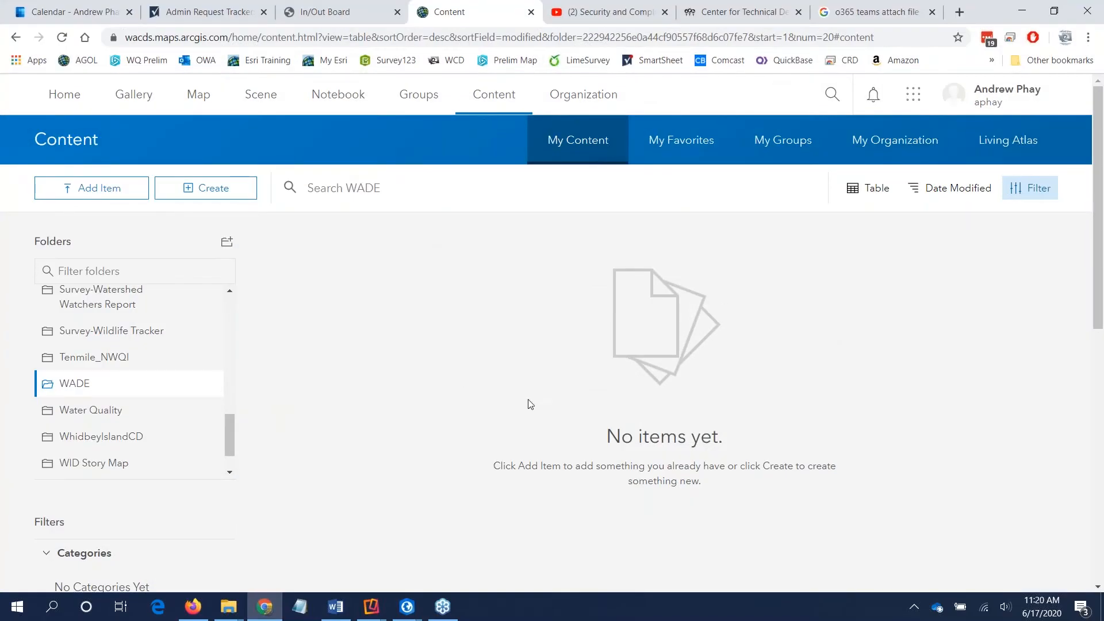
{"action": "left_click", "coordinate": [219, 195]}
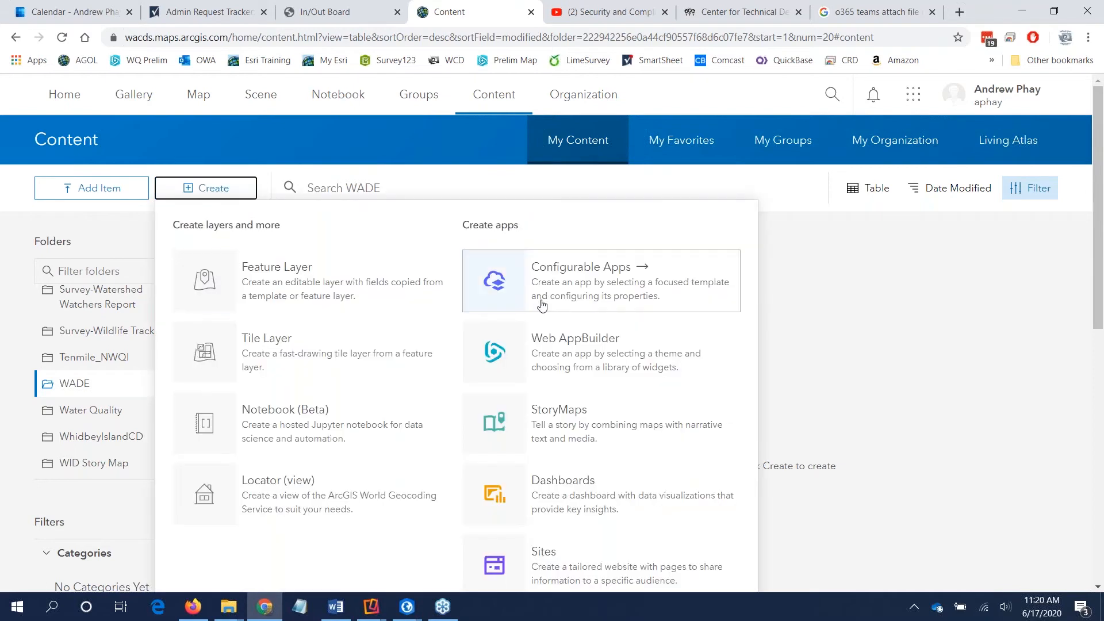
{"action": "left_click", "coordinate": [862, 339]}
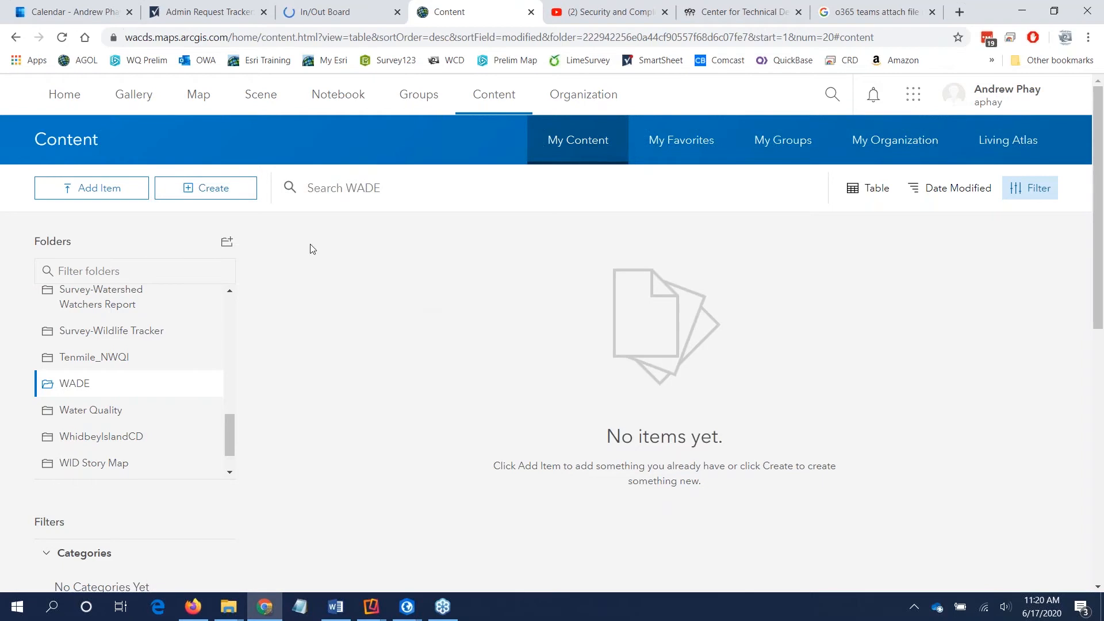
Step: Start creating a feature layer in the WADE folder and browse the available templates, including the General category
{"action": "left_click", "coordinate": [240, 196]}
{"action": "left_click", "coordinate": [324, 290]}
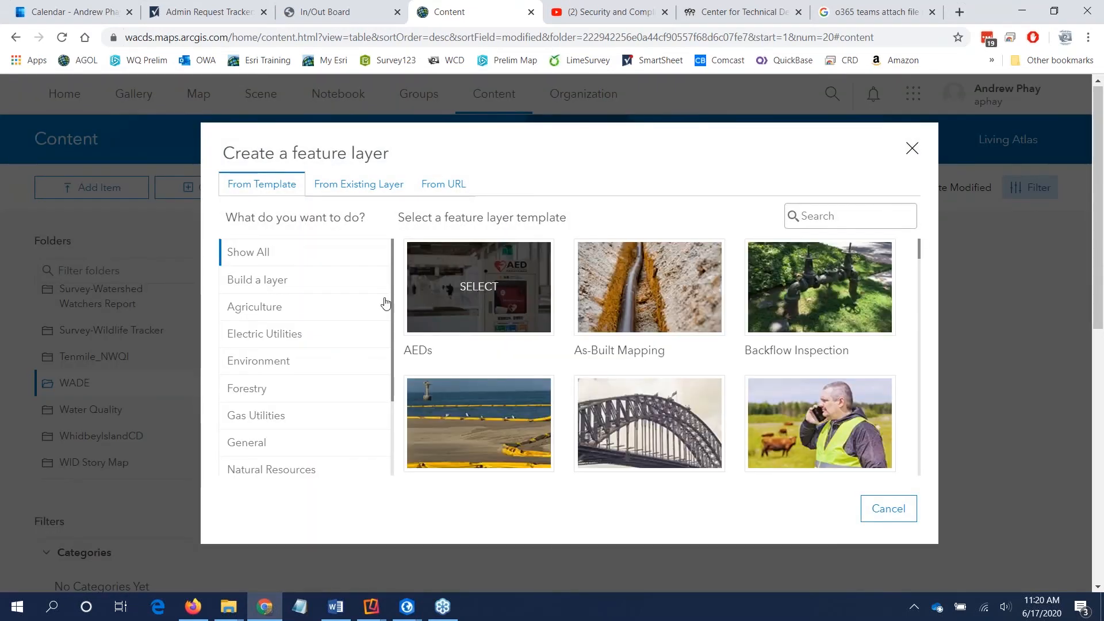
{"action": "scroll", "coordinate": [688, 311], "scroll_direction": "down", "scroll_amount": 4}
{"action": "scroll", "coordinate": [688, 311], "scroll_direction": "down", "scroll_amount": 15}
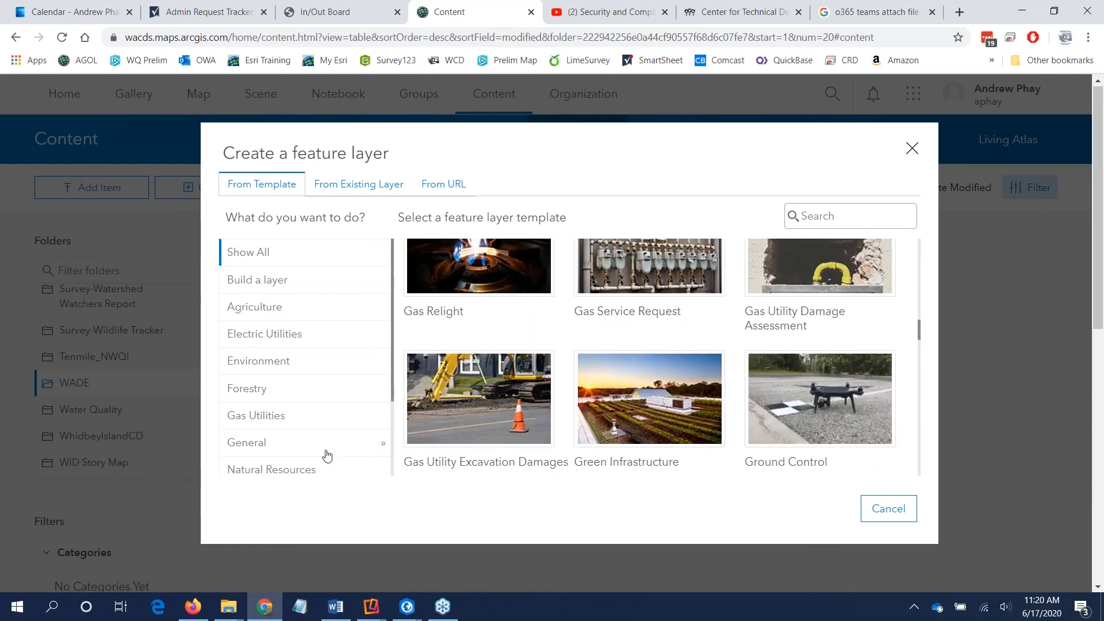
{"action": "left_click", "coordinate": [278, 452]}
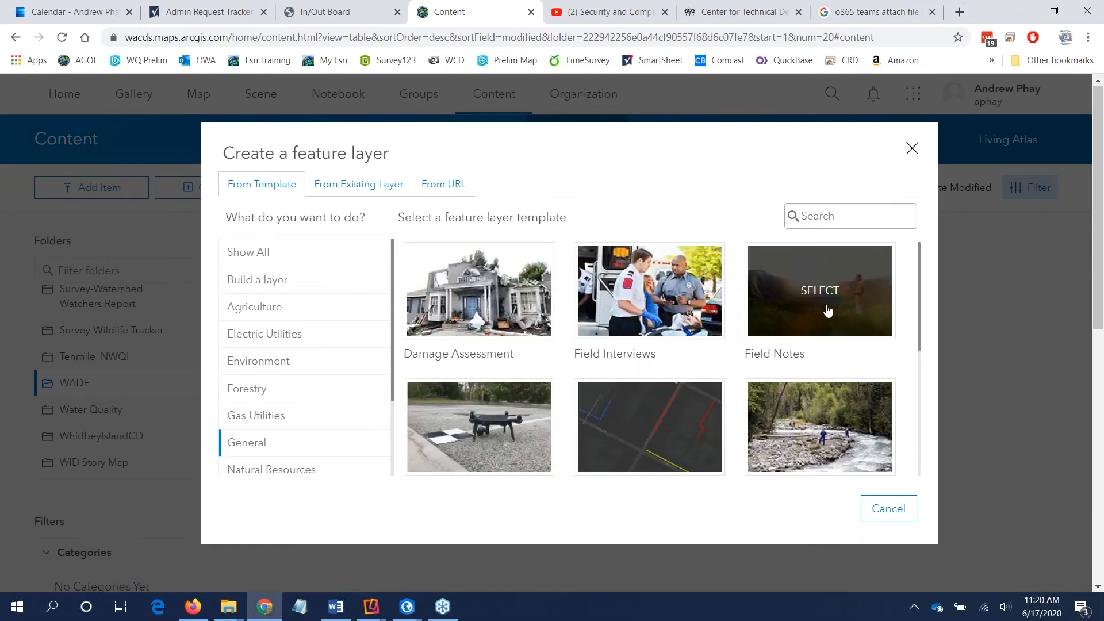
{"action": "scroll", "coordinate": [566, 393], "scroll_direction": "down", "scroll_amount": 4}
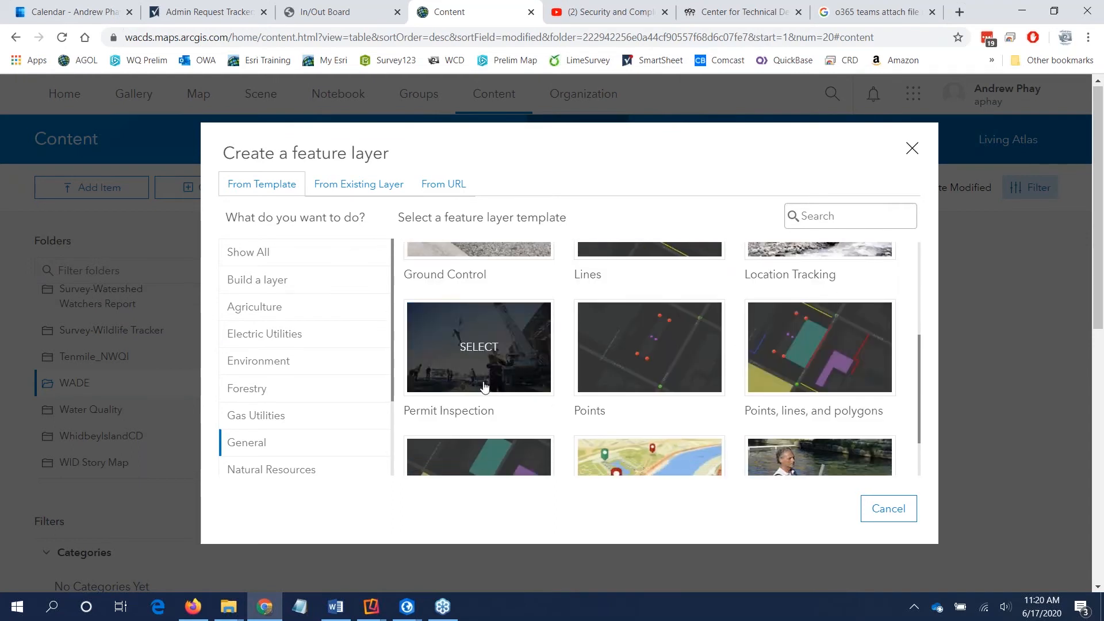
Step: Create the feature layer from the Points template in the Build a layer category, keeping Point layer included without GPS receiver information
{"action": "left_click", "coordinate": [272, 282]}
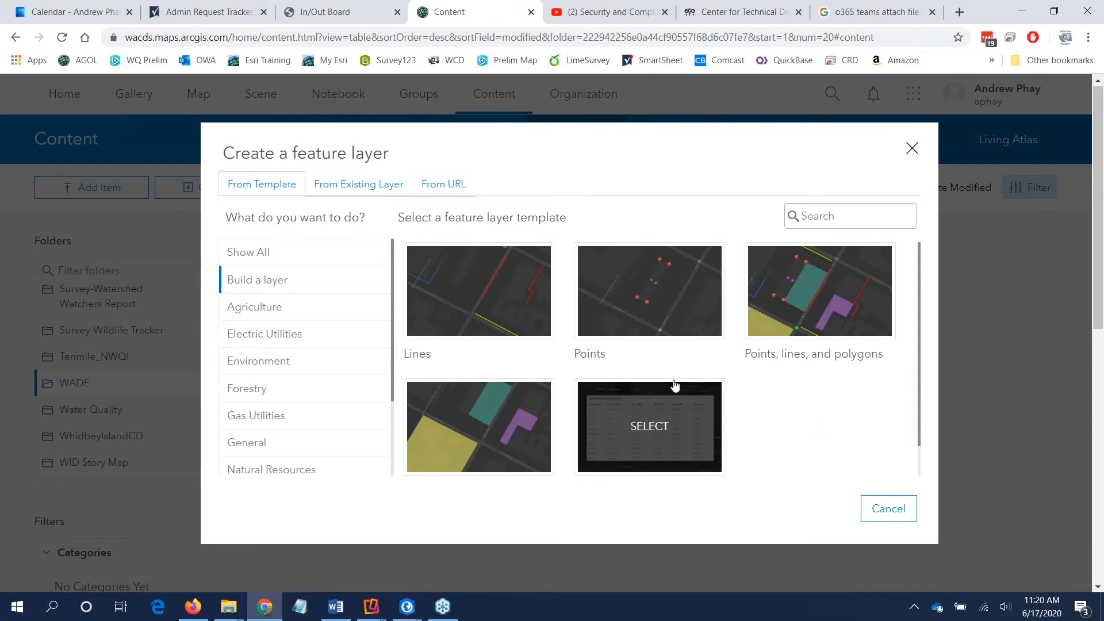
{"action": "left_click", "coordinate": [647, 290]}
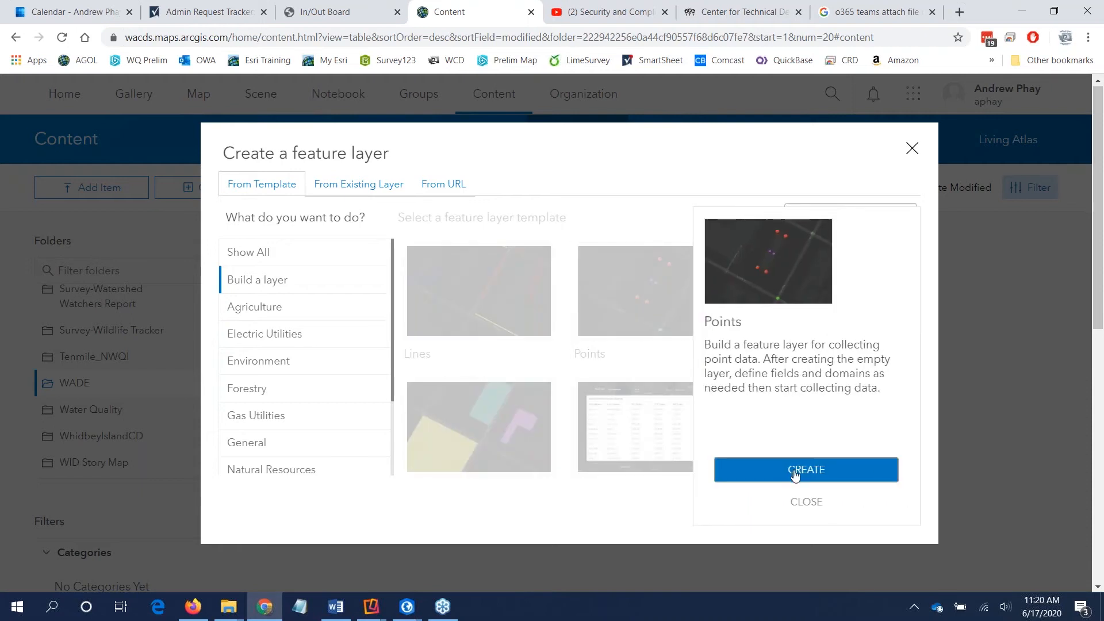
{"action": "left_click", "coordinate": [795, 474]}
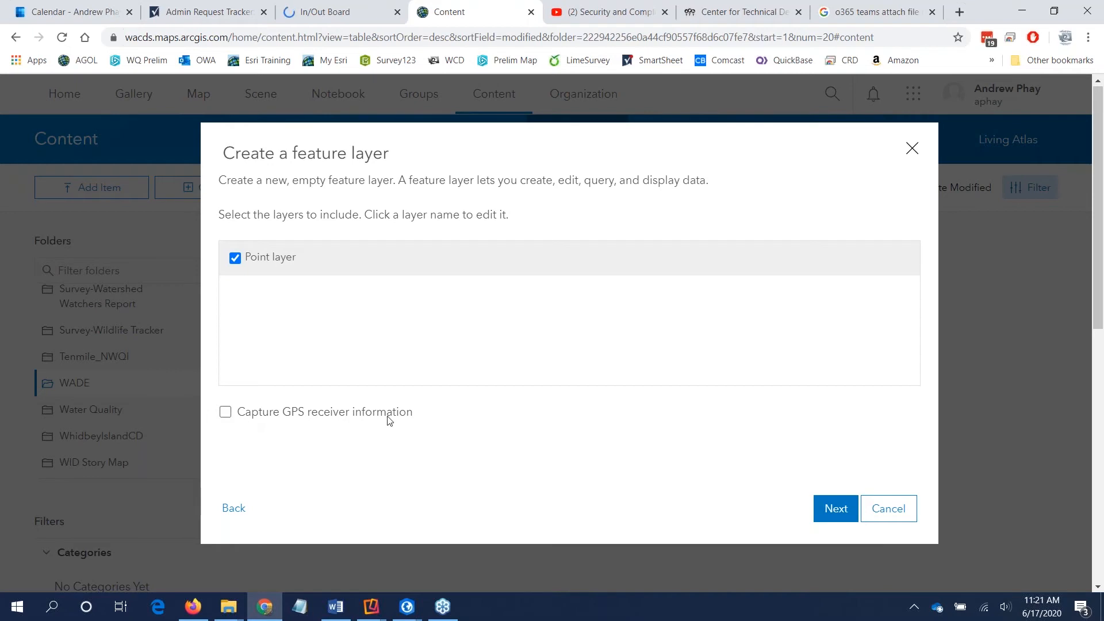
{"action": "left_click", "coordinate": [830, 516]}
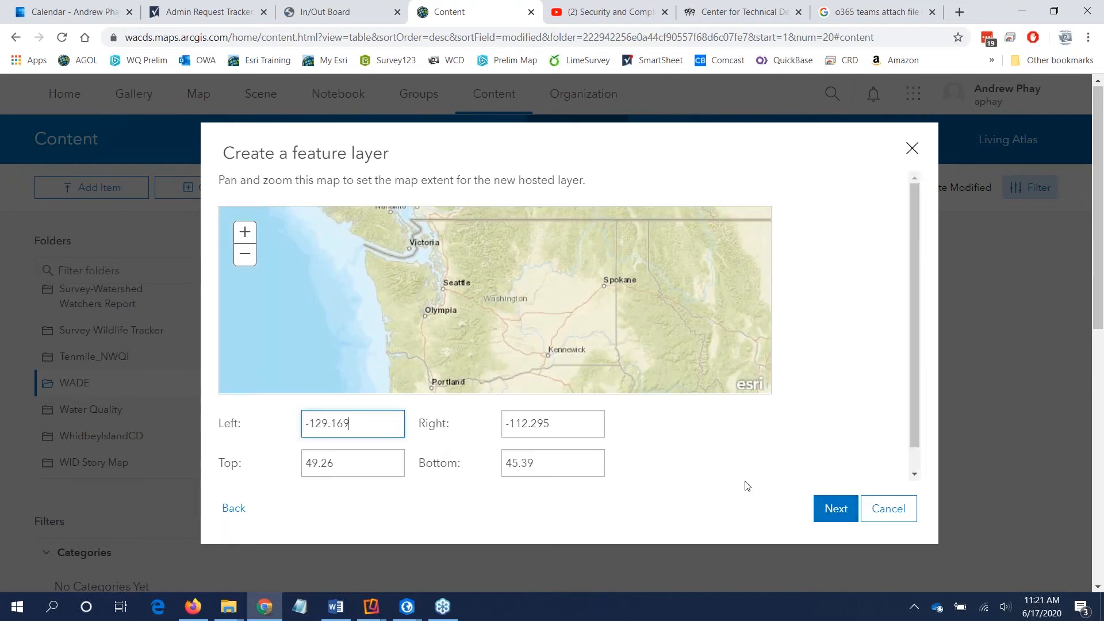
Step: Set the new layer's extent to the Lynden and Ferndale area, from -123.044 to -121.989 longitude and 48.767 to 49.002 latitude
{"action": "left_click_drag", "start_coordinate": [440, 246], "coordinate": [513, 303]}
{"action": "scroll", "coordinate": [498, 285], "scroll_direction": "up", "scroll_amount": 2}
{"action": "scroll", "coordinate": [609, 299], "scroll_direction": "up", "scroll_amount": 2}
{"action": "left_click_drag", "start_coordinate": [610, 299], "coordinate": [436, 266]}
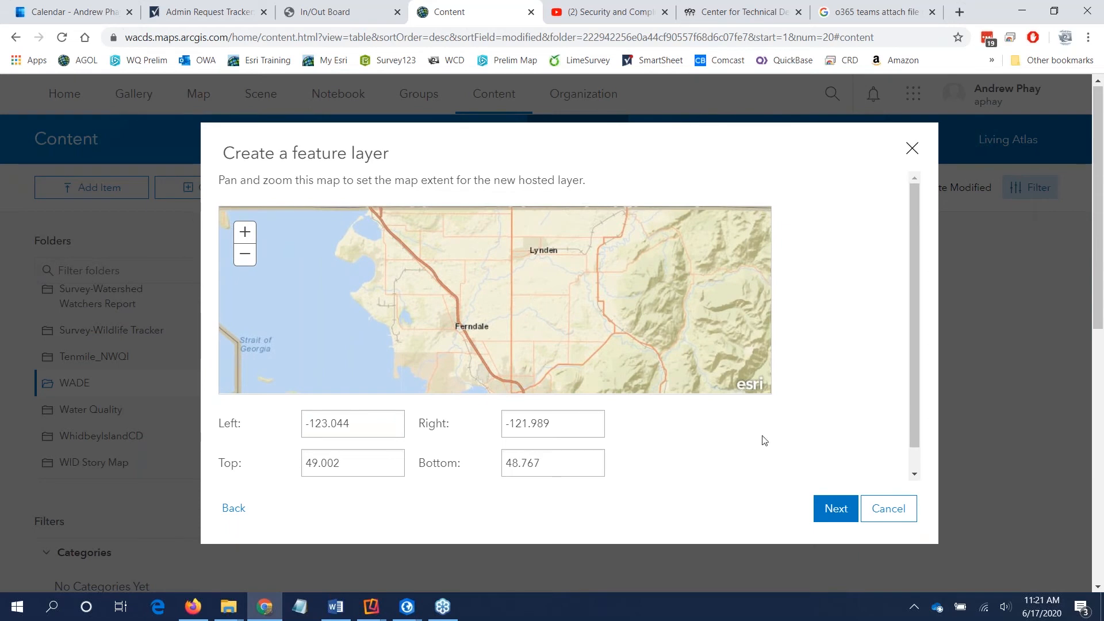
{"action": "left_click", "coordinate": [827, 510]}
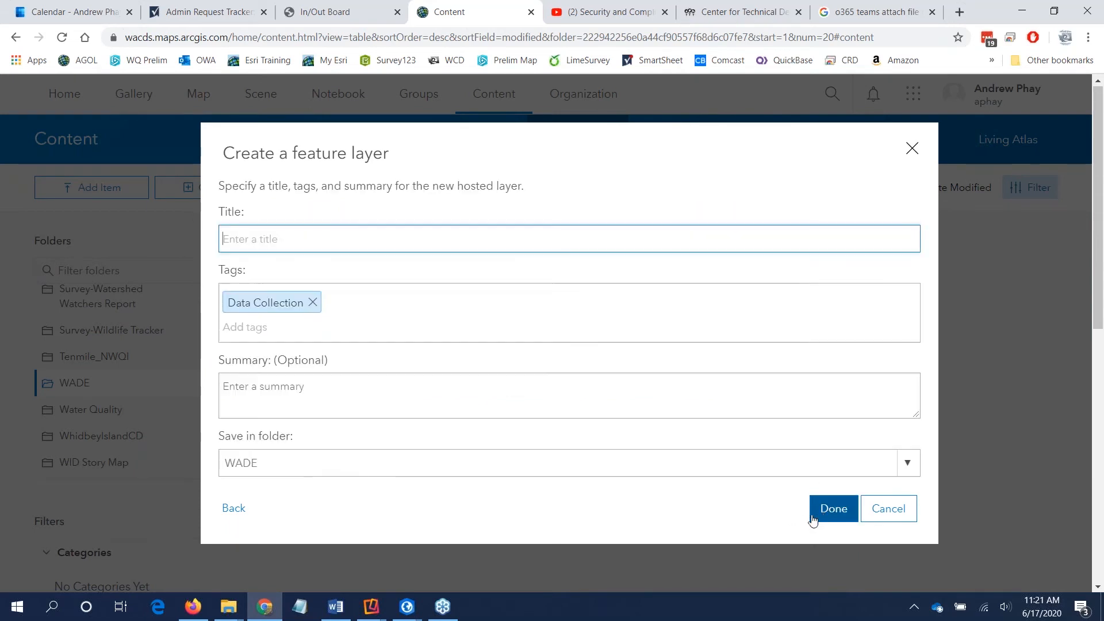
Step: Enter Livestock as both the title and the summary of the new hosted layer
{"action": "type", "text": "Livestock"}
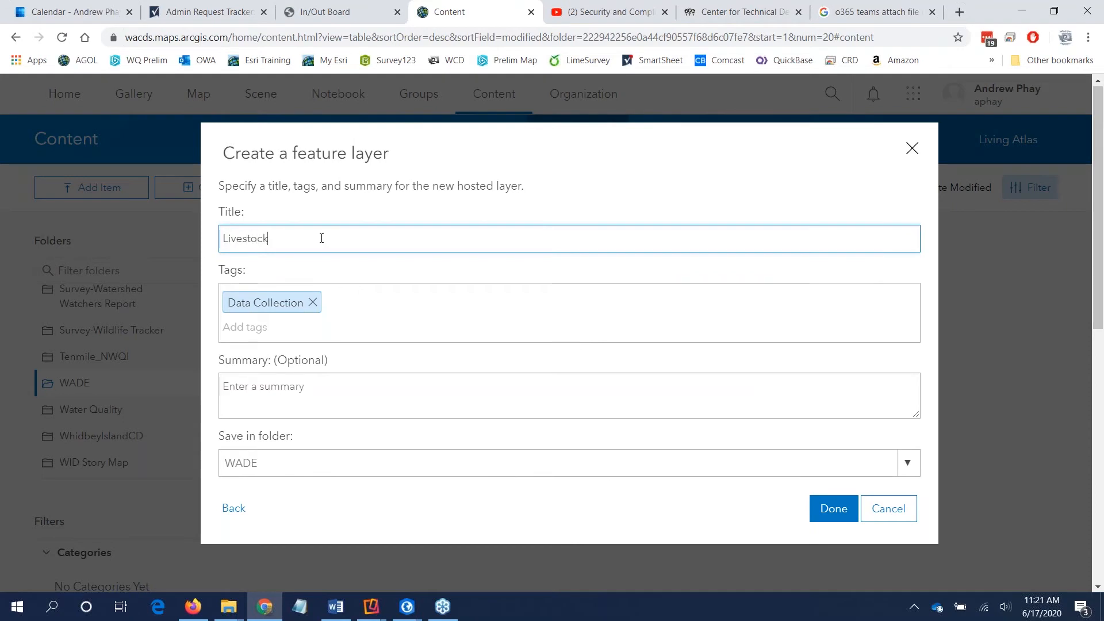
{"action": "left_click", "coordinate": [344, 395]}
{"action": "type", "text": "Livestock"}
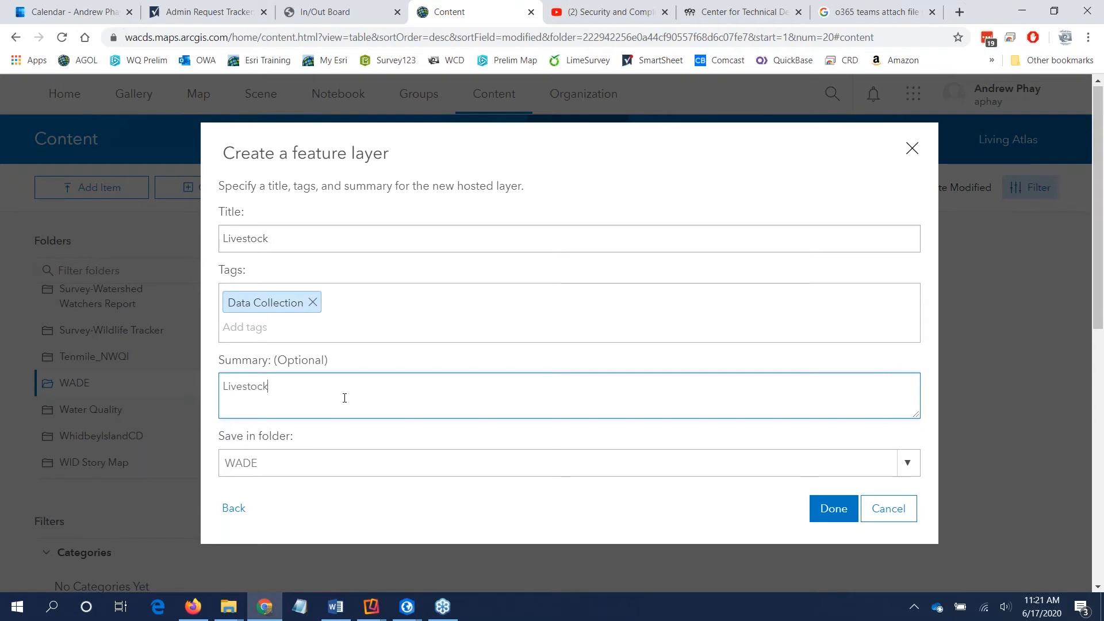
Step: Replace the Data Collection tag with the tags WADE and livestock, and try to create the layer in the WADE folder
{"action": "left_click", "coordinate": [313, 303]}
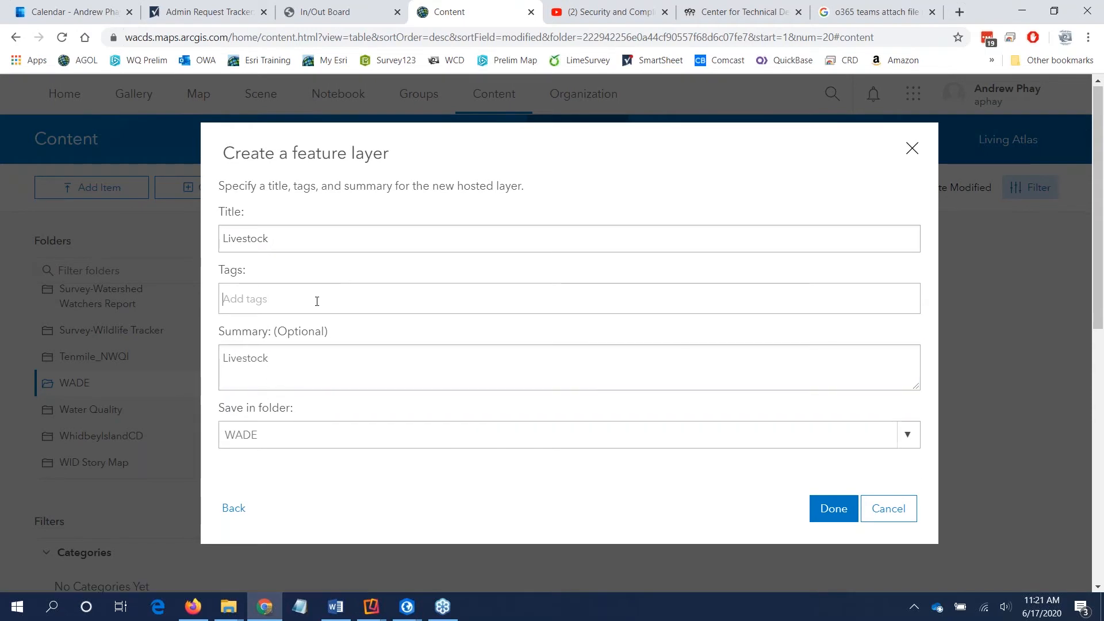
{"action": "type", "text": "WADE"}
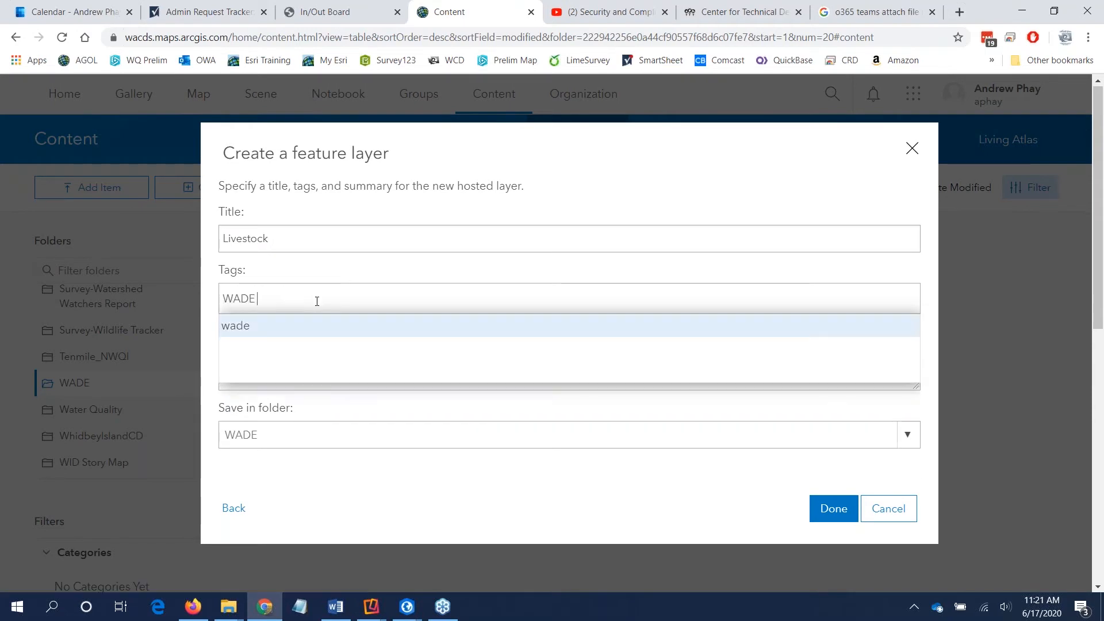
{"action": "type", "text": ", livestock"}
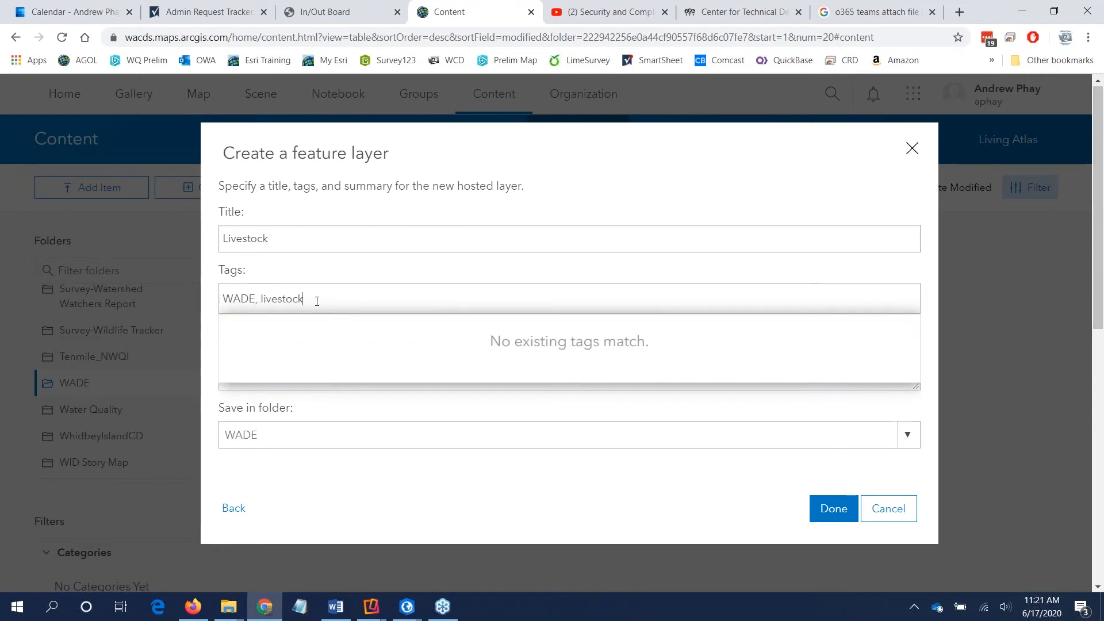
{"action": "left_click", "coordinate": [453, 256]}
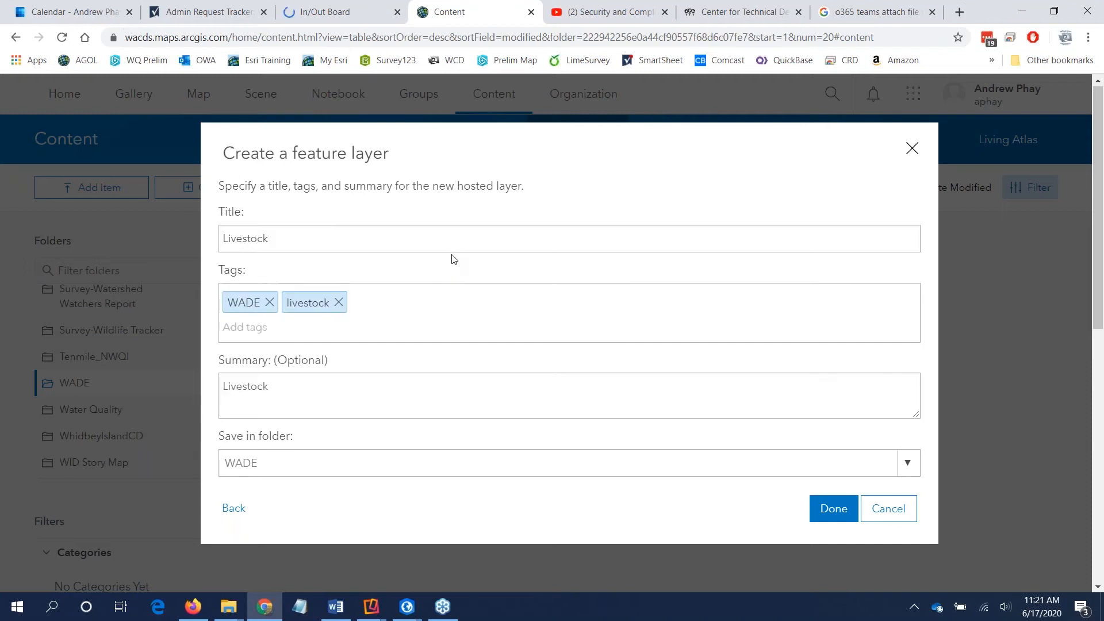
{"action": "left_click", "coordinate": [835, 509]}
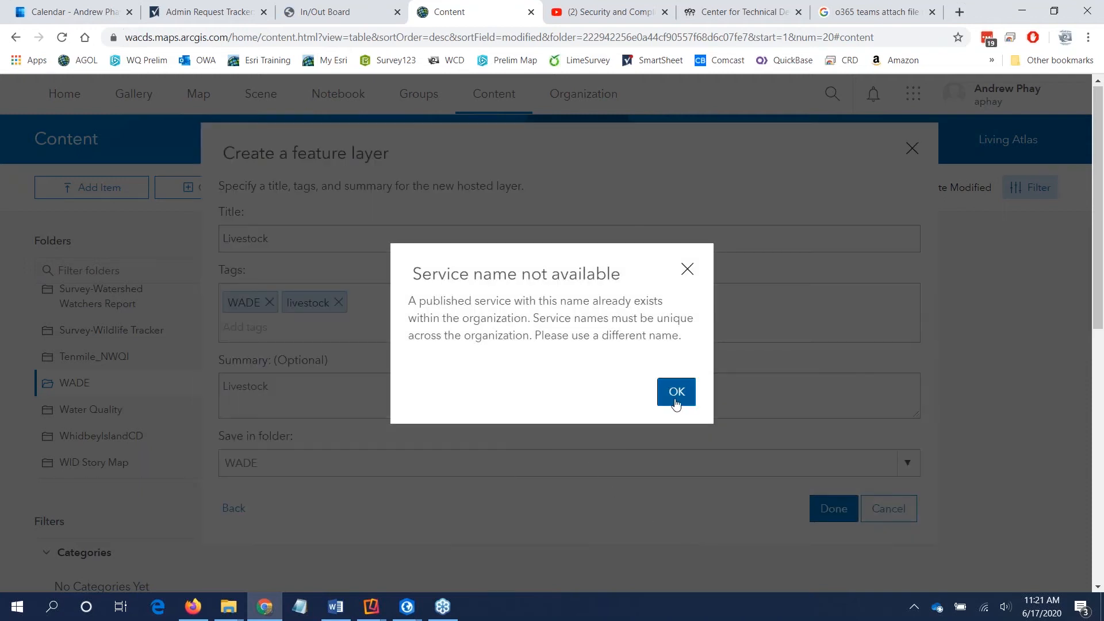
Step: Change the layer's title to Livestock2 and create the feature layer
{"action": "left_click", "coordinate": [685, 401]}
{"action": "left_click", "coordinate": [348, 235]}
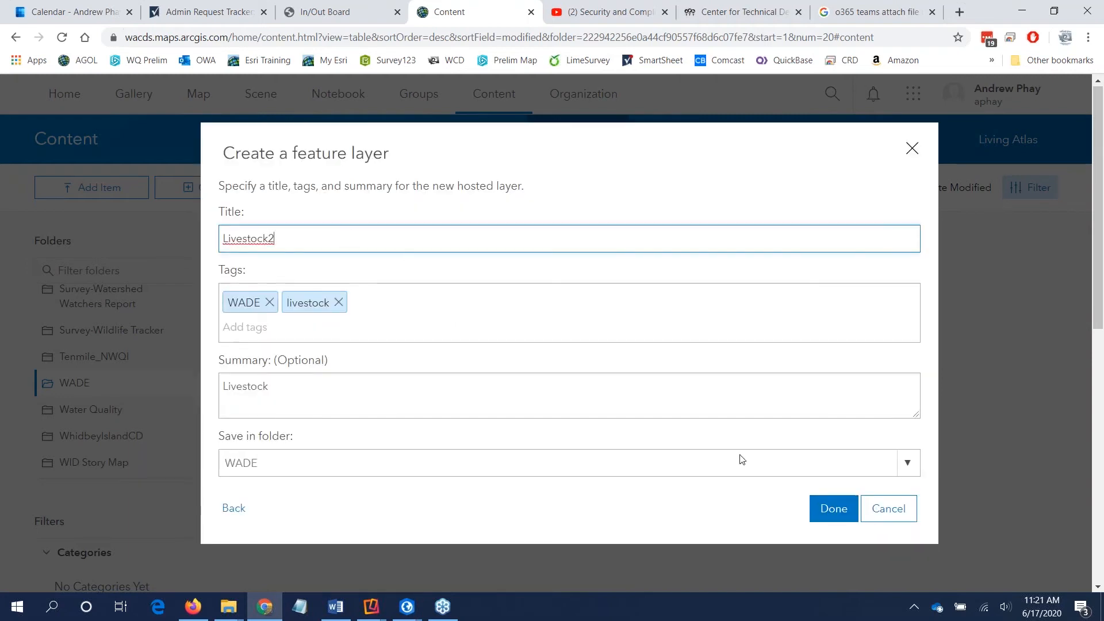
{"action": "left_click", "coordinate": [833, 509]}
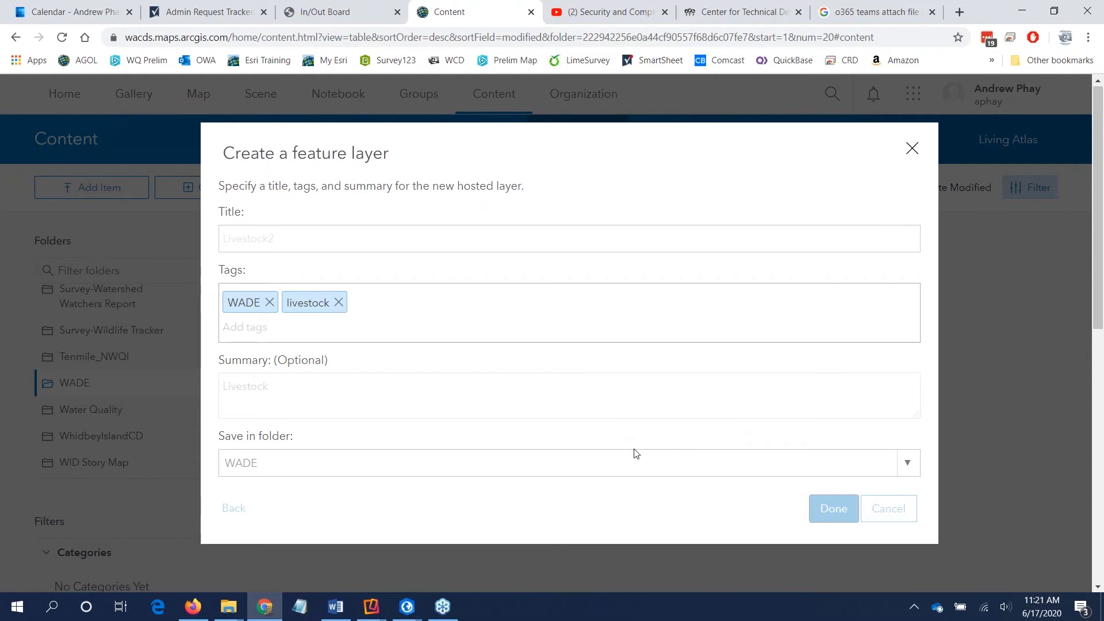
Step: Switch to ArcGIS Pro to check the publishing status of the Landuse web layer, and return to ArcGIS Online
{"action": "mouse_move", "coordinate": [407, 613]}
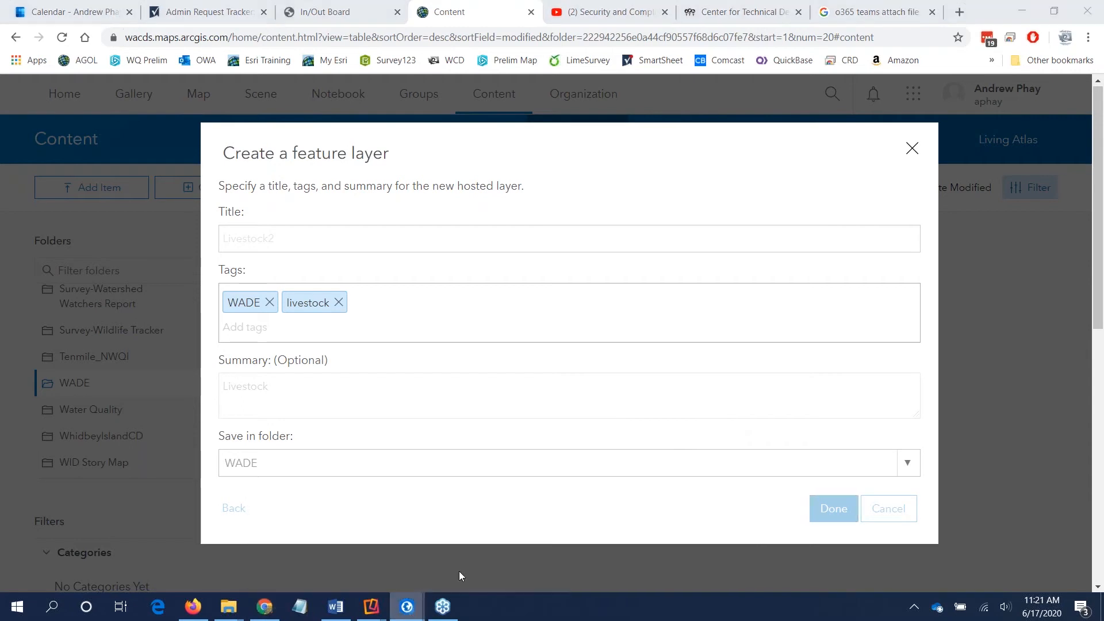
{"action": "left_click", "coordinate": [459, 571]}
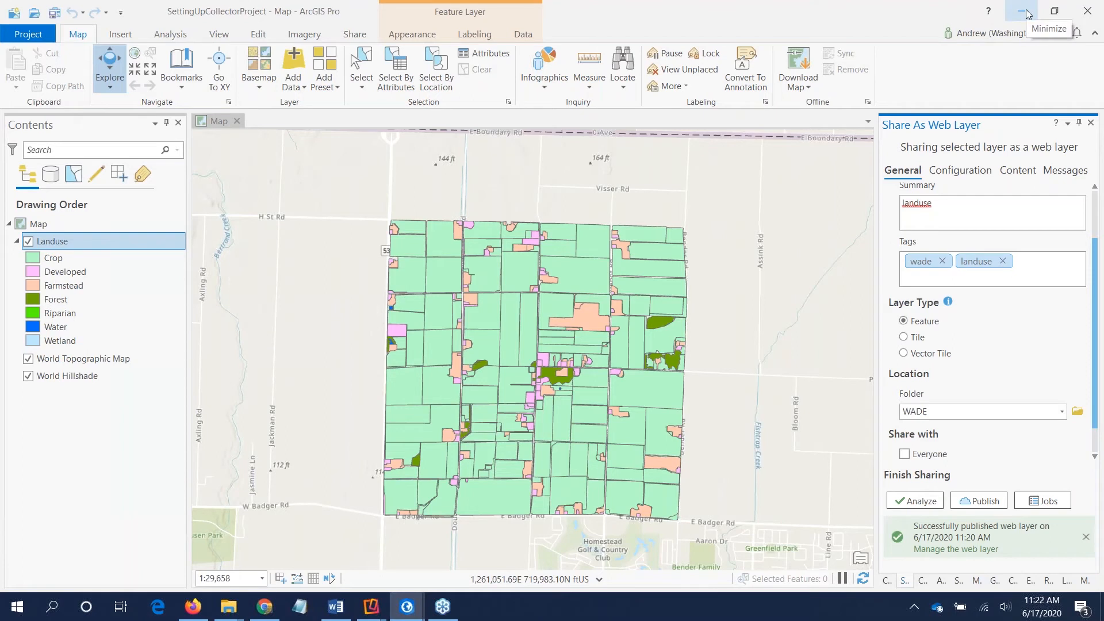
{"action": "left_click", "coordinate": [1027, 12]}
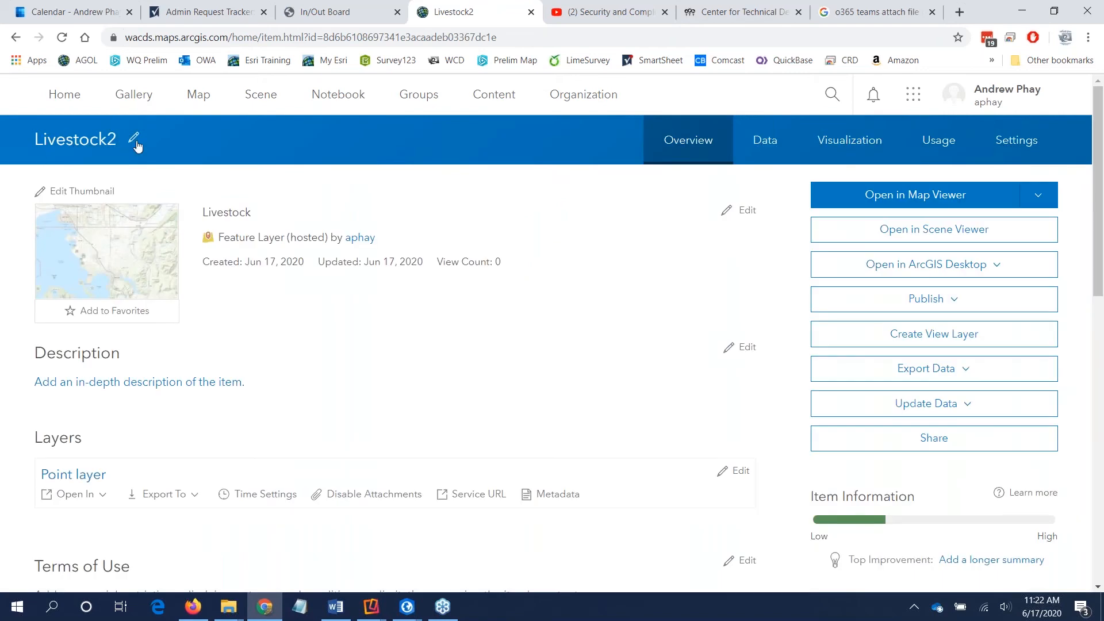
Step: Examine the Livestock2 item's overview, including its layer options, details and sharing, and view its data table
{"action": "scroll", "coordinate": [511, 303], "scroll_direction": "down", "scroll_amount": 2}
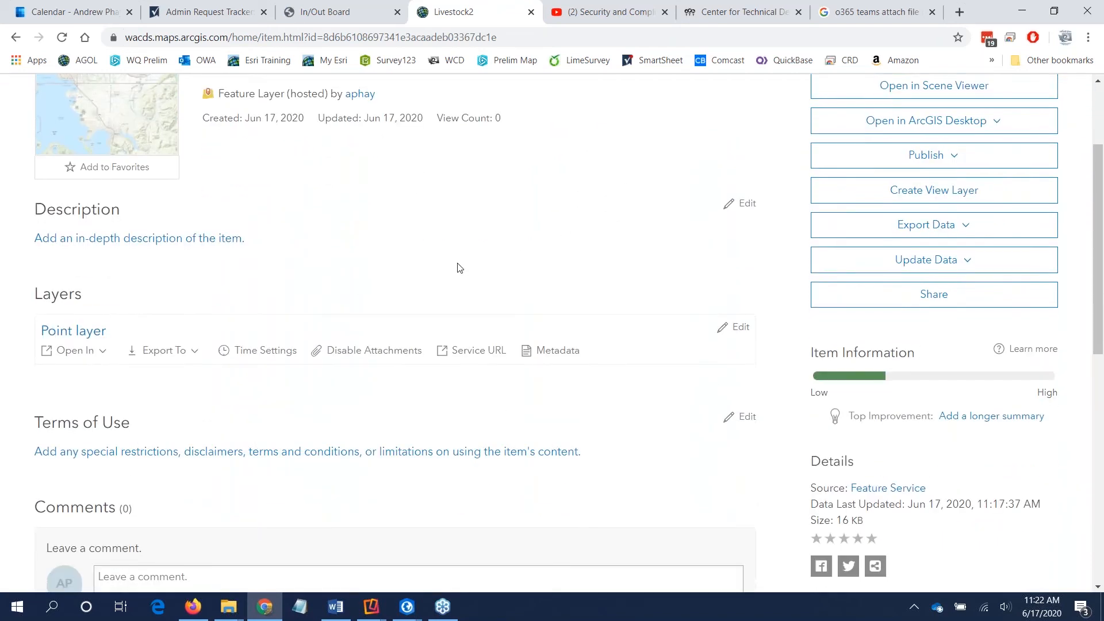
{"action": "scroll", "coordinate": [457, 279], "scroll_direction": "down", "scroll_amount": 2}
{"action": "scroll", "coordinate": [458, 284], "scroll_direction": "up", "scroll_amount": 2}
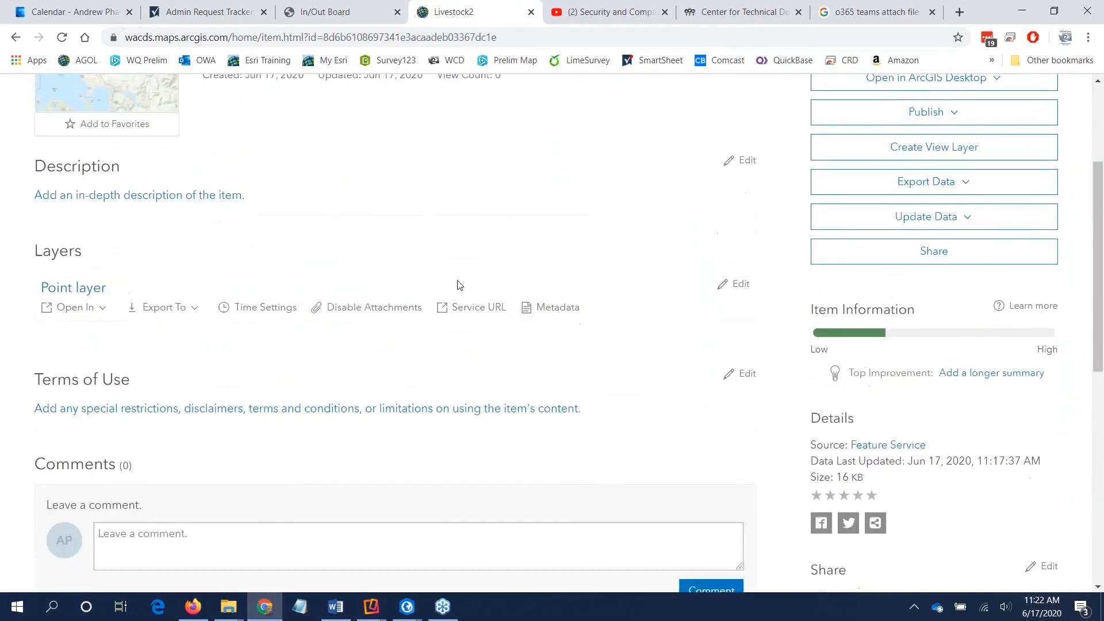
{"action": "scroll", "coordinate": [291, 323], "scroll_direction": "down", "scroll_amount": 1}
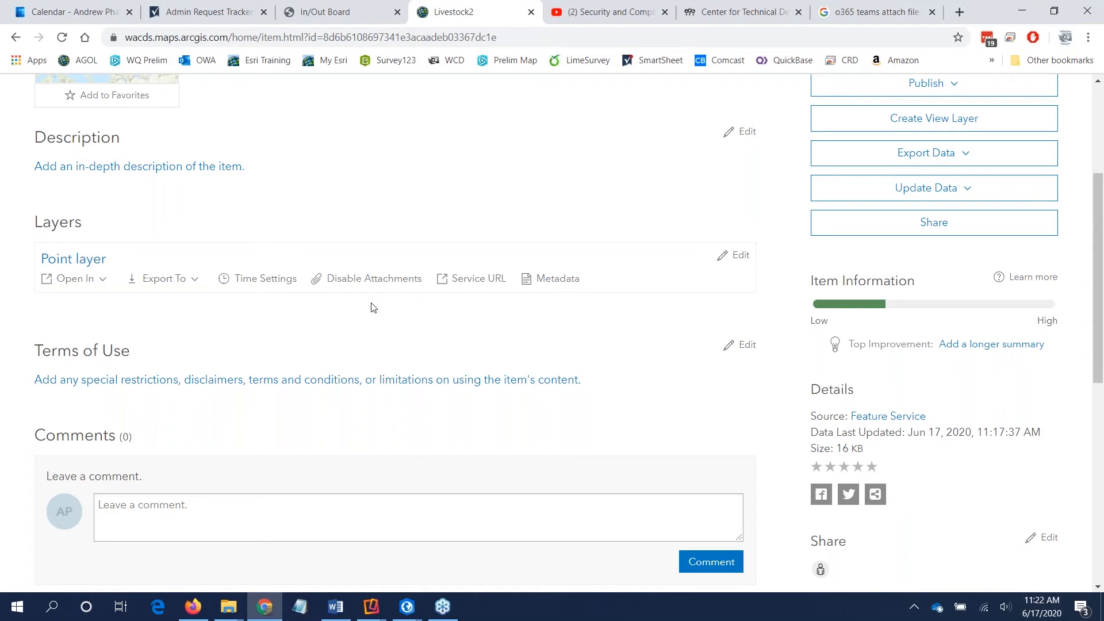
{"action": "scroll", "coordinate": [380, 307], "scroll_direction": "down", "scroll_amount": 1}
{"action": "scroll", "coordinate": [379, 307], "scroll_direction": "up", "scroll_amount": 4}
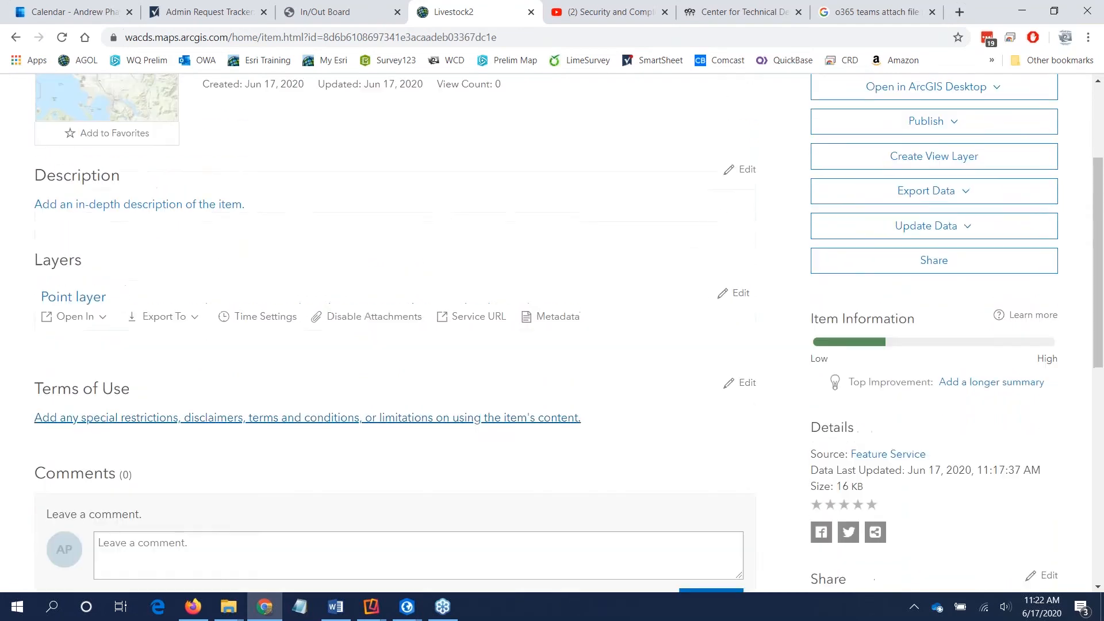
{"action": "scroll", "coordinate": [587, 181], "scroll_direction": "up", "scroll_amount": 2}
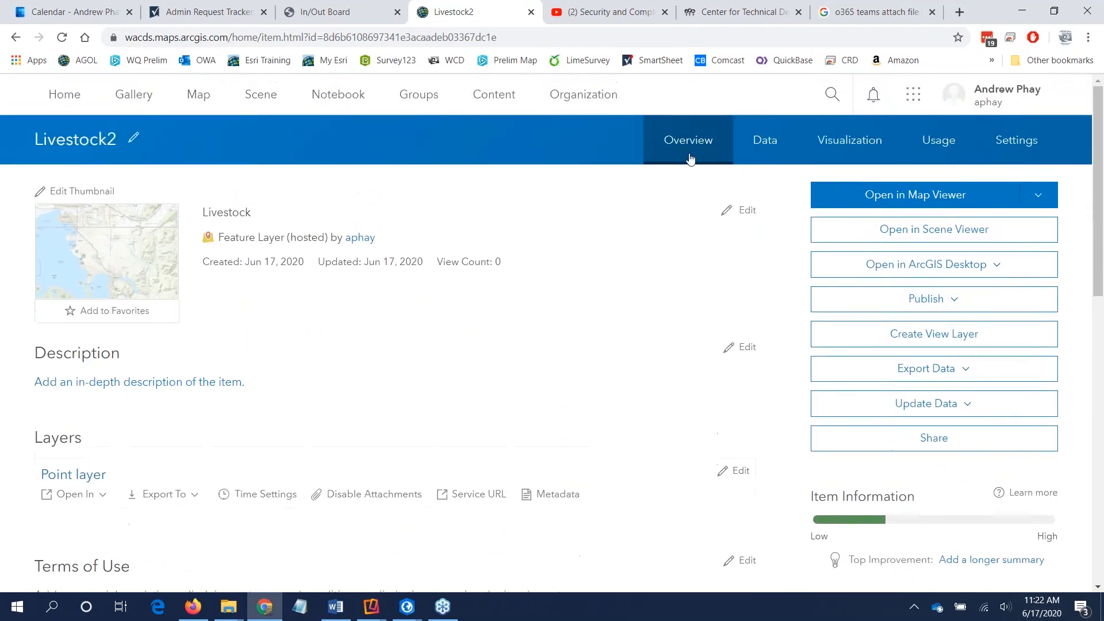
{"action": "left_click", "coordinate": [753, 155]}
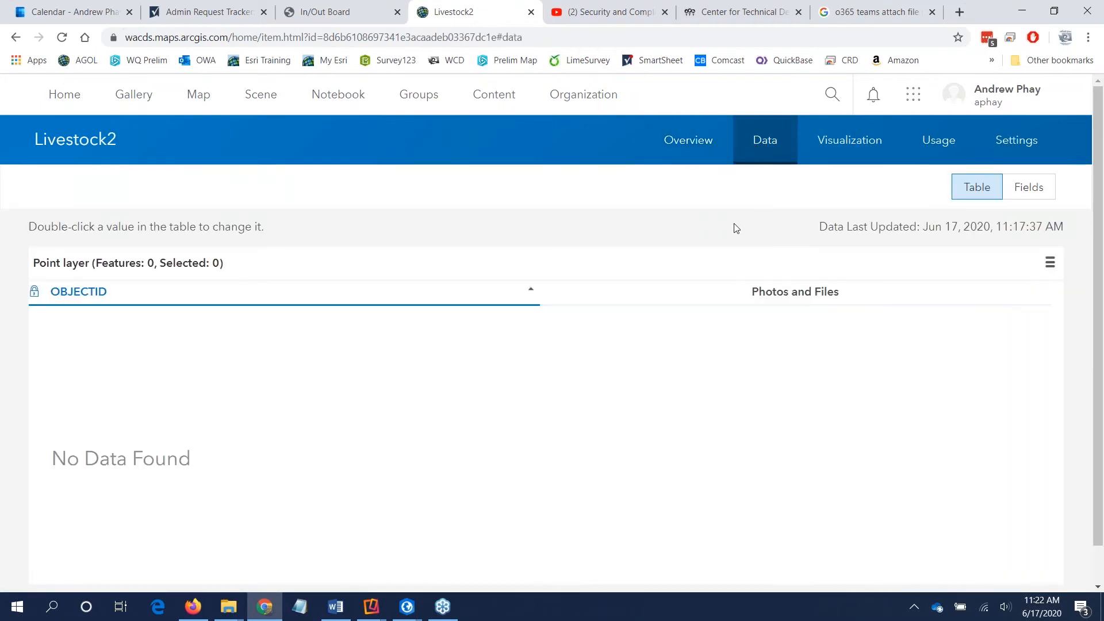
Step: Change the Livestock2 layer's point symbol to the red circle from the Shapes set and apply the style
{"action": "left_click", "coordinate": [840, 148]}
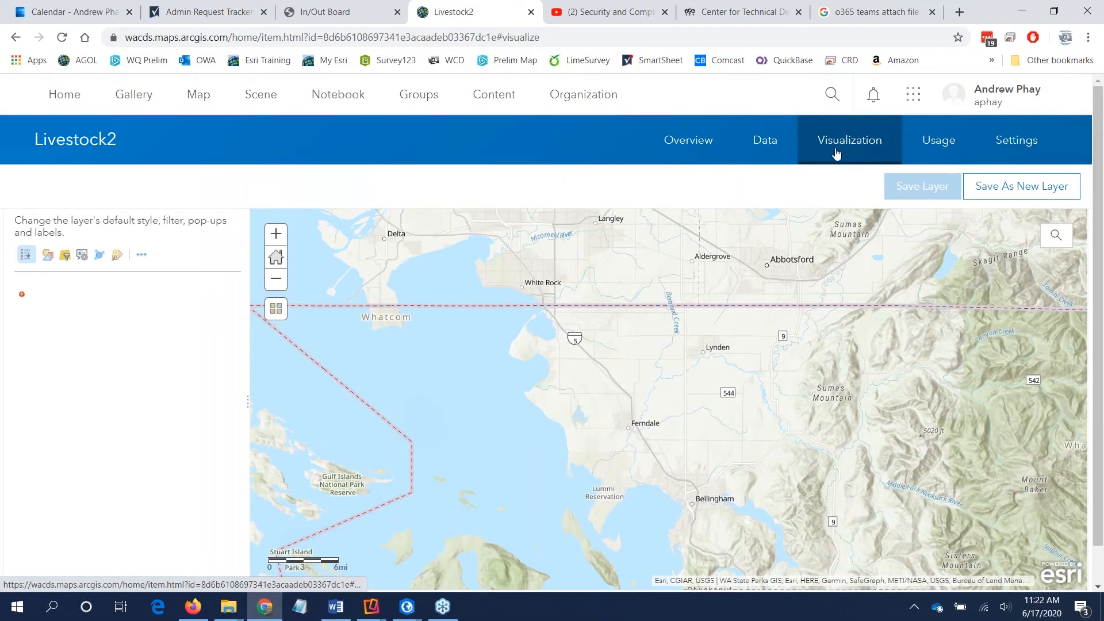
{"action": "left_click", "coordinate": [48, 255]}
{"action": "left_click", "coordinate": [109, 381]}
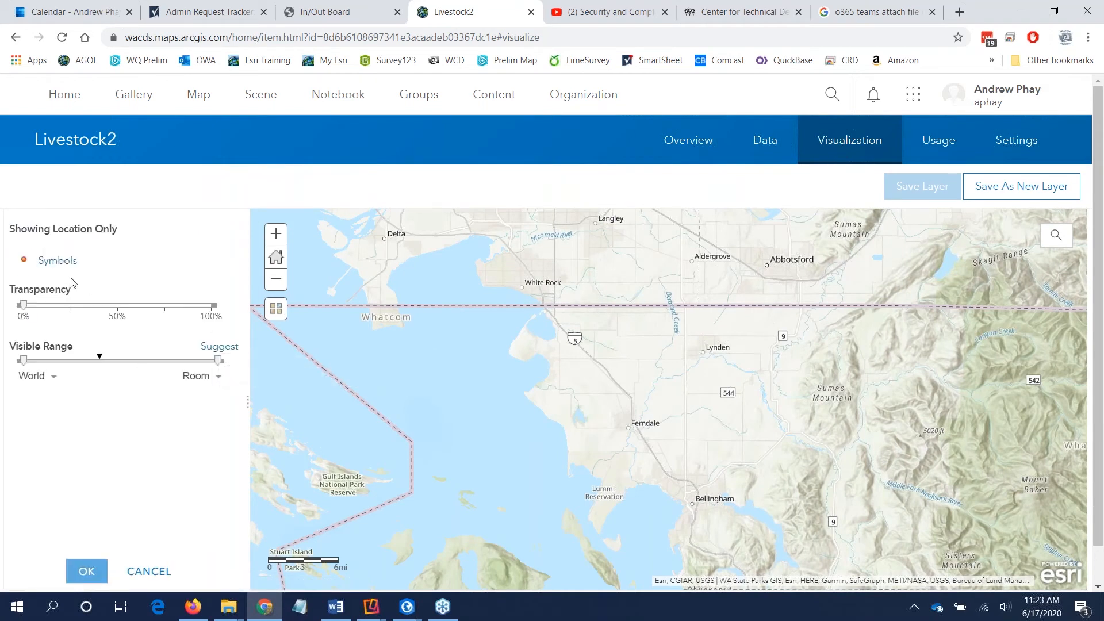
{"action": "left_click", "coordinate": [25, 260]}
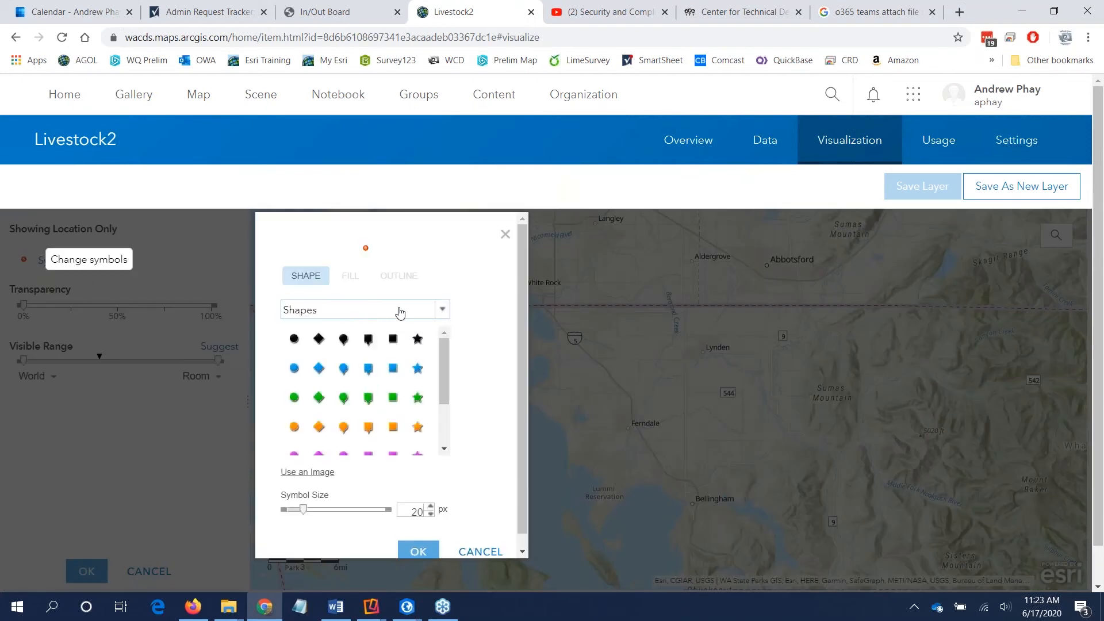
{"action": "scroll", "coordinate": [291, 416], "scroll_direction": "down", "scroll_amount": 1}
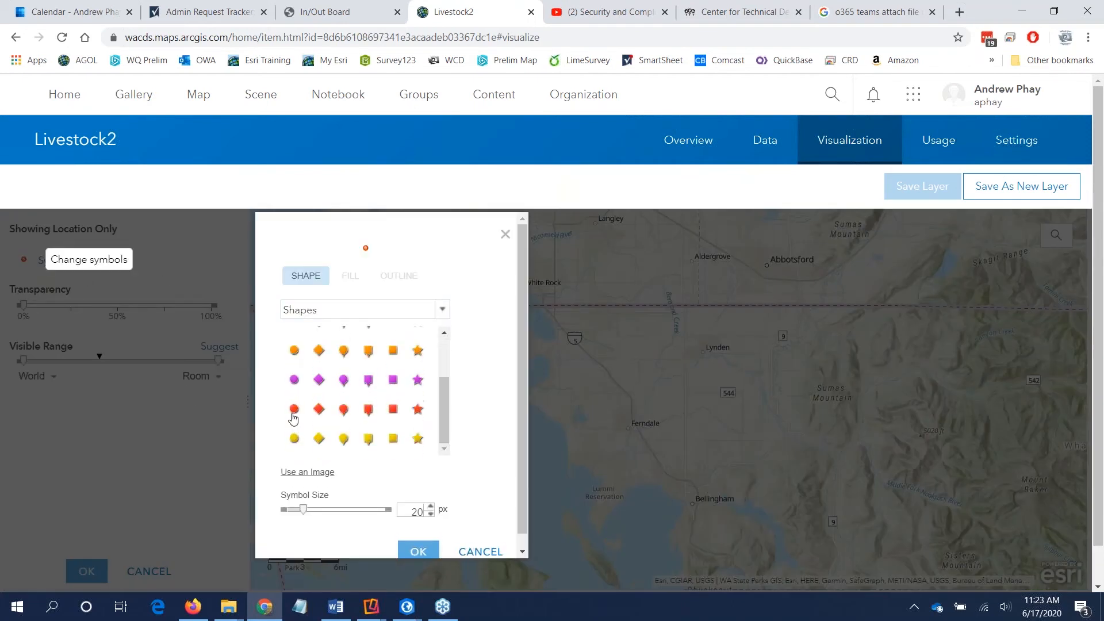
{"action": "left_click", "coordinate": [294, 409]}
{"action": "scroll", "coordinate": [422, 549], "scroll_direction": "down", "scroll_amount": 1}
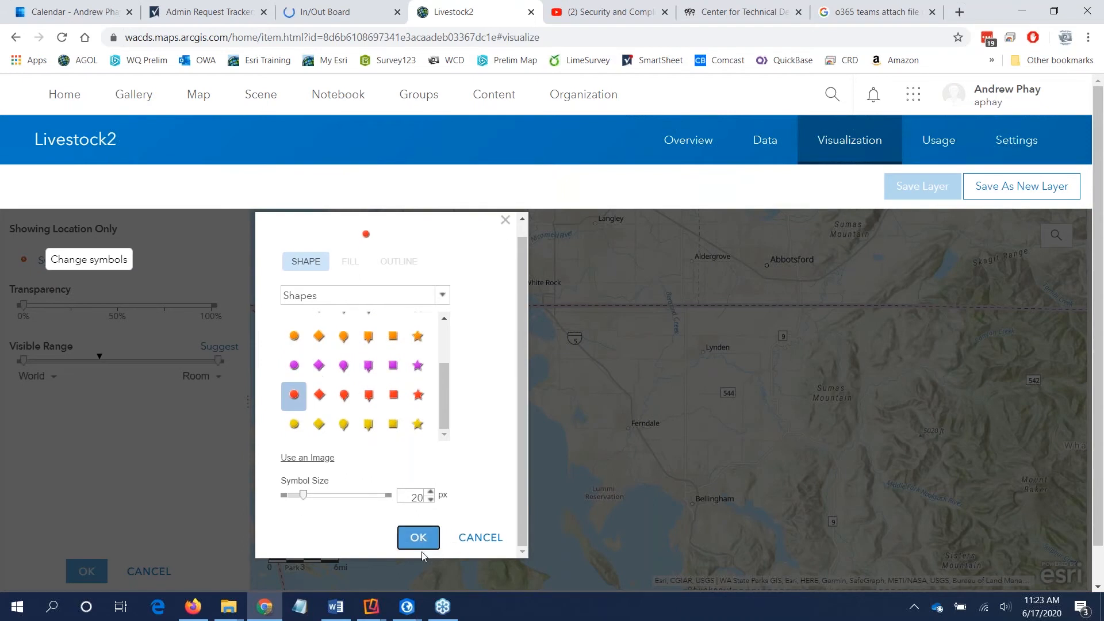
{"action": "left_click", "coordinate": [419, 538]}
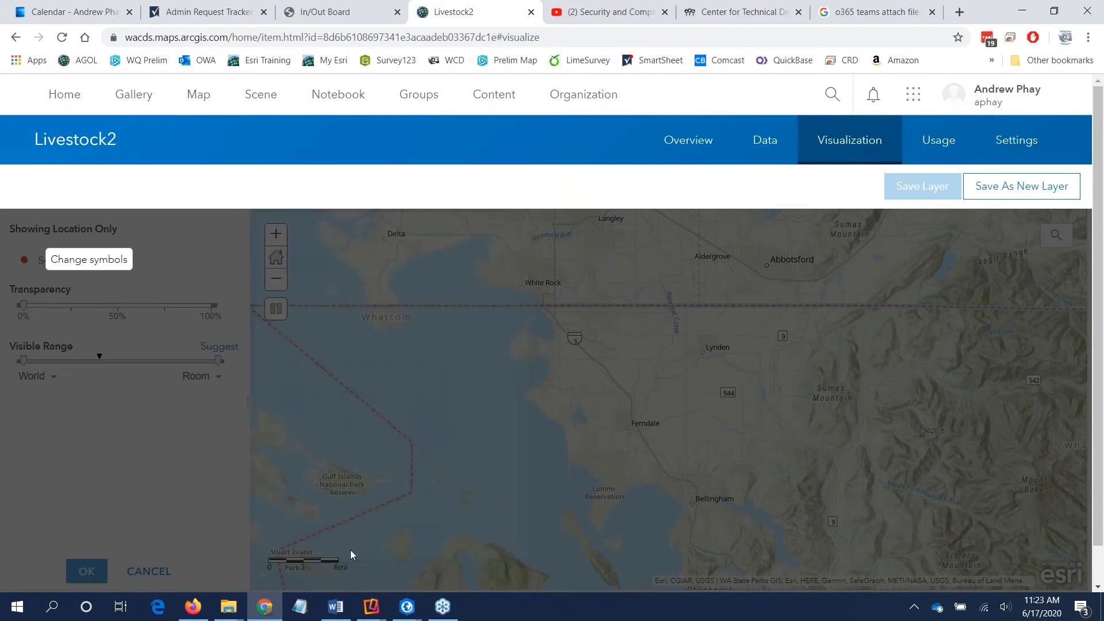
{"action": "left_click", "coordinate": [103, 570]}
{"action": "left_click", "coordinate": [86, 567]}
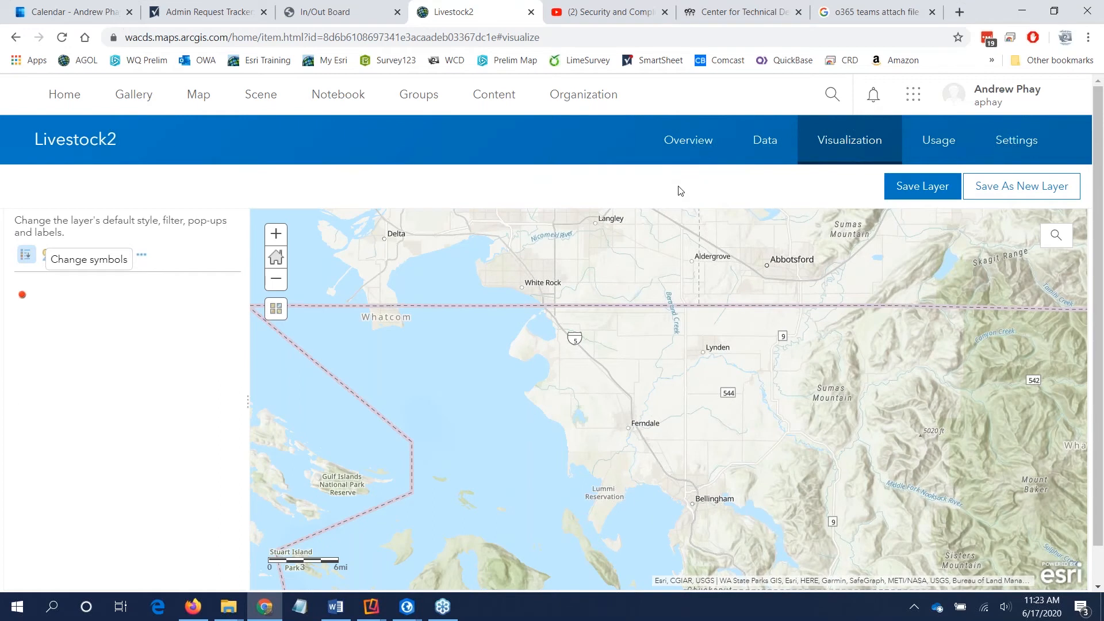
Step: View the layer's visibility range options, and save the layer with its changed style
{"action": "left_click", "coordinate": [142, 257]}
{"action": "left_click", "coordinate": [172, 283]}
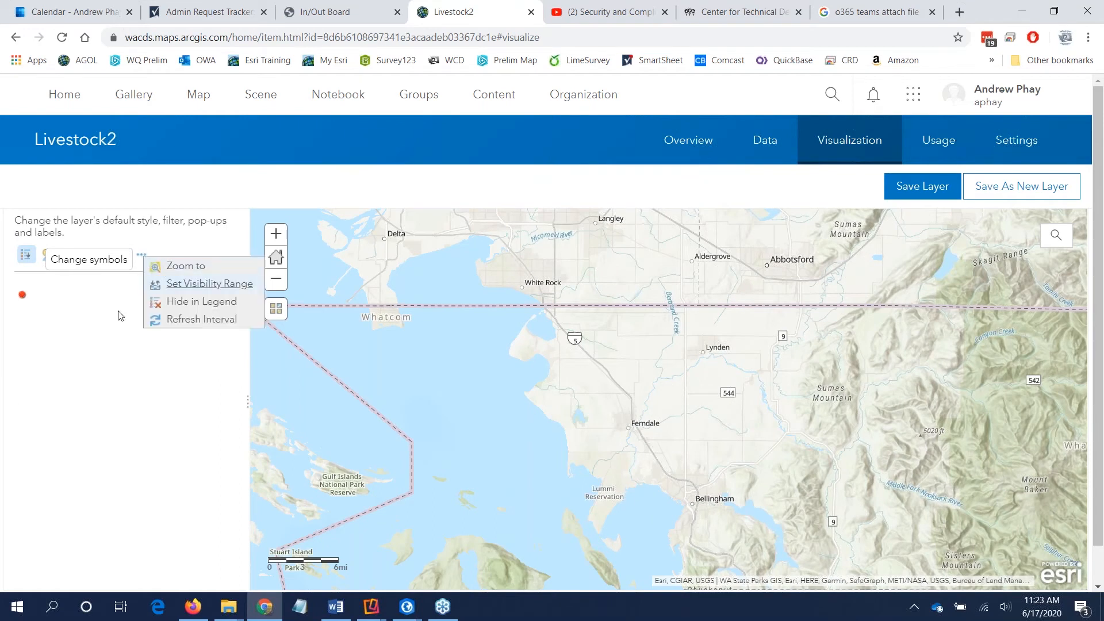
{"action": "left_click", "coordinate": [120, 345]}
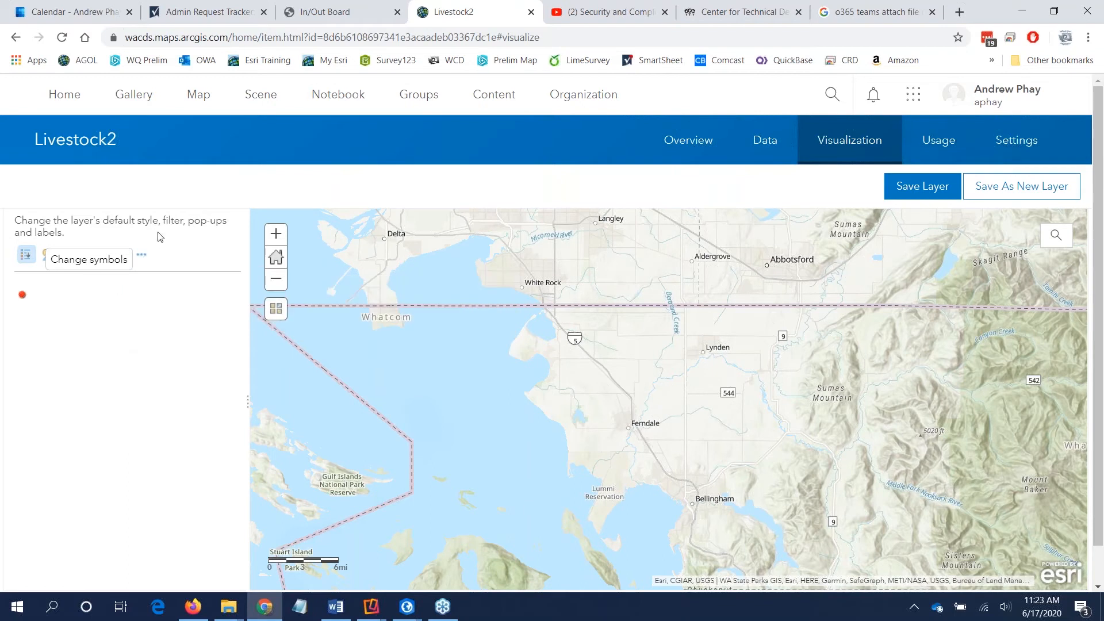
{"action": "left_click", "coordinate": [925, 188]}
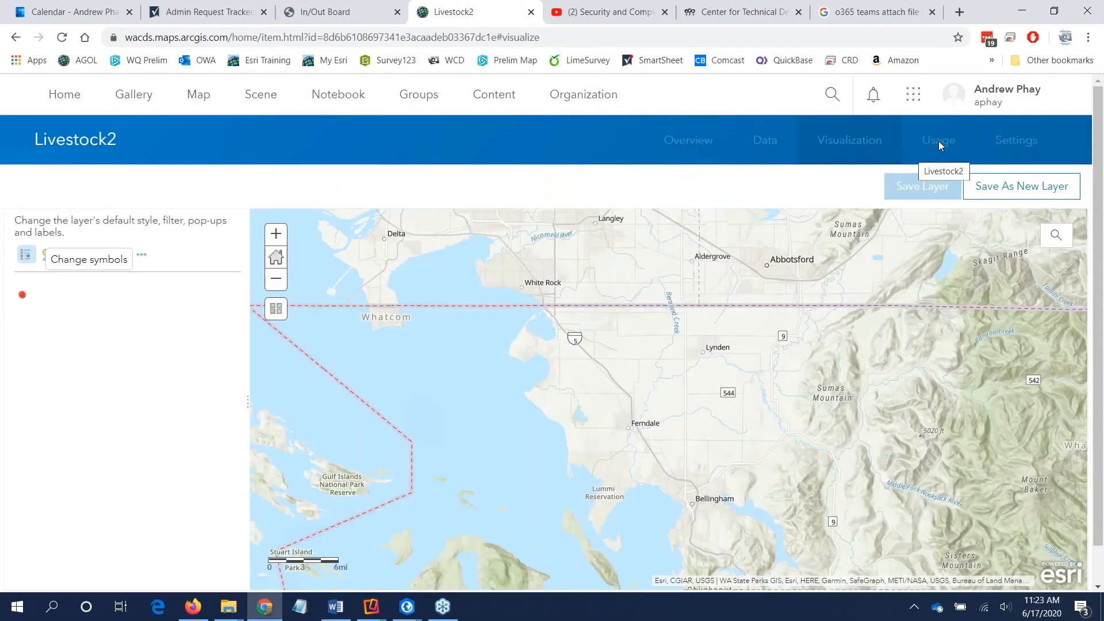
Step: Review the Livestock2 layer's usage details and its settings, including the editing, tracking and Enable Sync options
{"action": "left_click", "coordinate": [939, 147]}
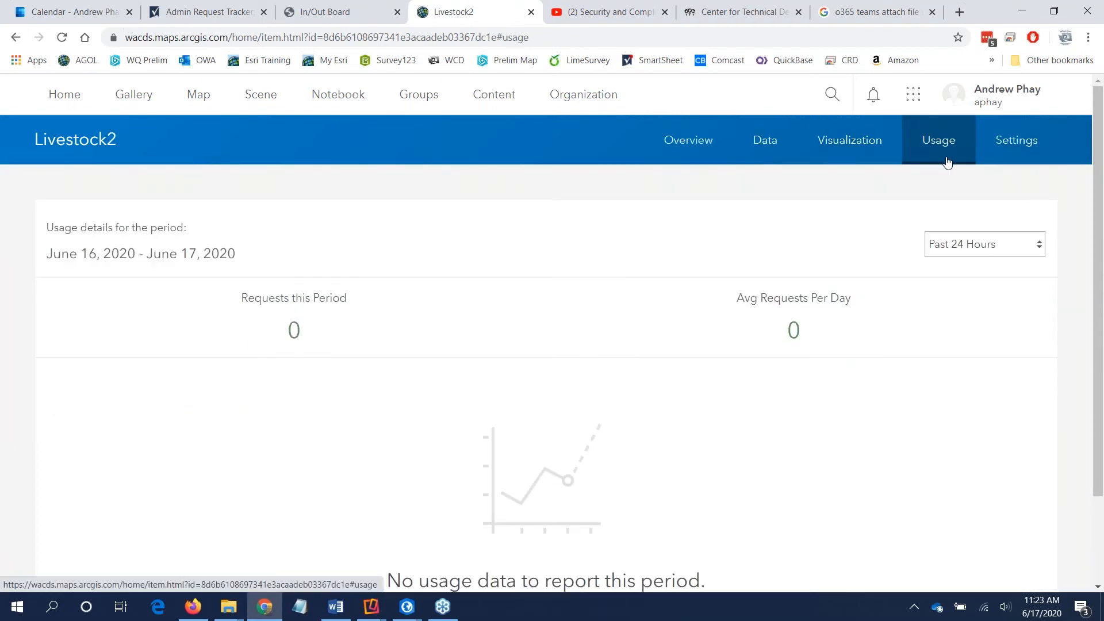
{"action": "left_click", "coordinate": [1007, 148]}
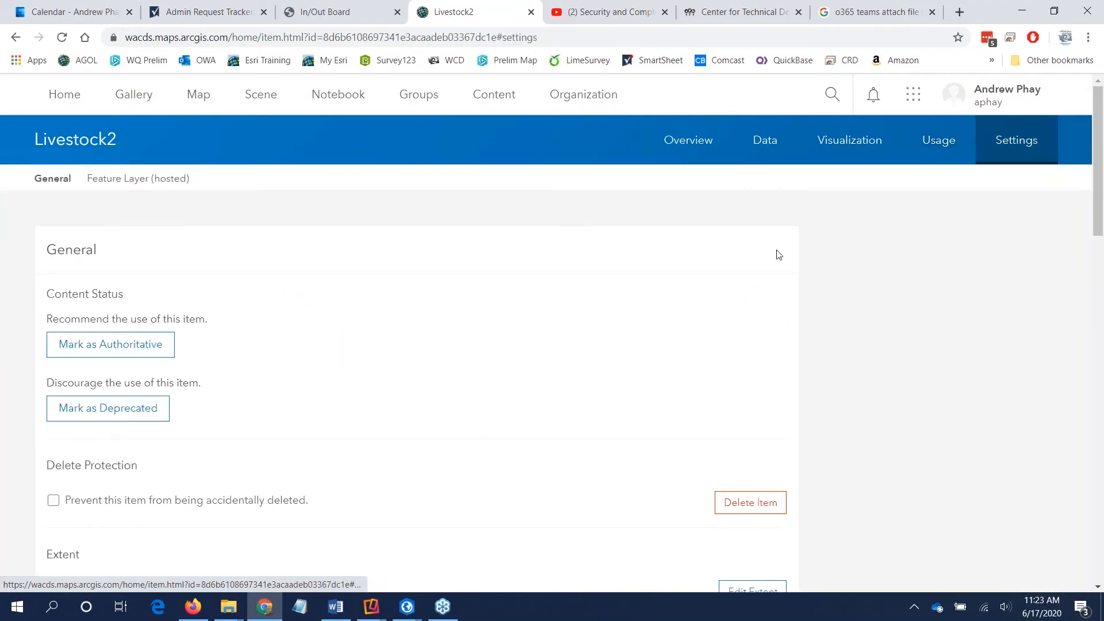
{"action": "scroll", "coordinate": [397, 311], "scroll_direction": "down", "scroll_amount": 3}
{"action": "scroll", "coordinate": [395, 311], "scroll_direction": "down", "scroll_amount": 7}
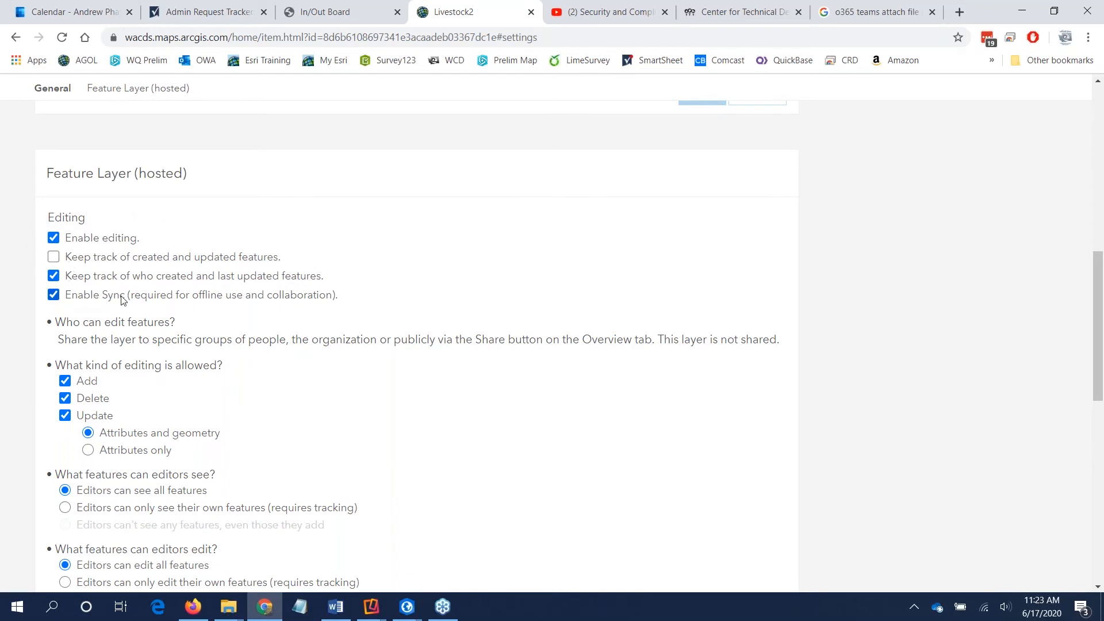
{"action": "left_click_drag", "start_coordinate": [355, 293], "coordinate": [67, 295]}
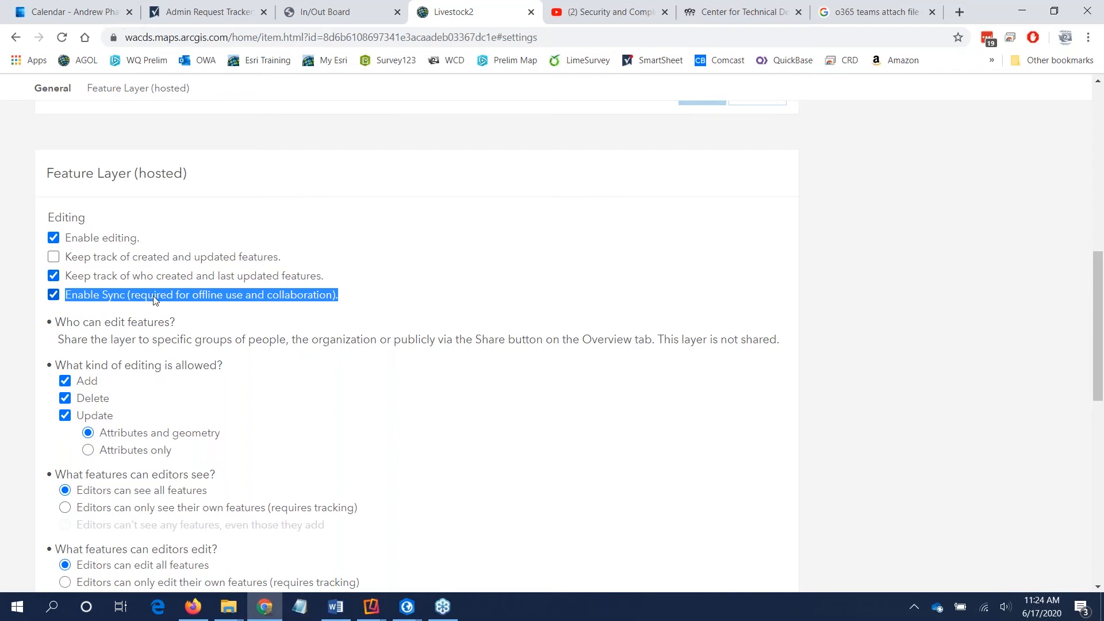
{"action": "scroll", "coordinate": [154, 300], "scroll_direction": "down", "scroll_amount": 3}
{"action": "scroll", "coordinate": [155, 300], "scroll_direction": "down", "scroll_amount": 4}
{"action": "scroll", "coordinate": [154, 300], "scroll_direction": "up", "scroll_amount": 13}
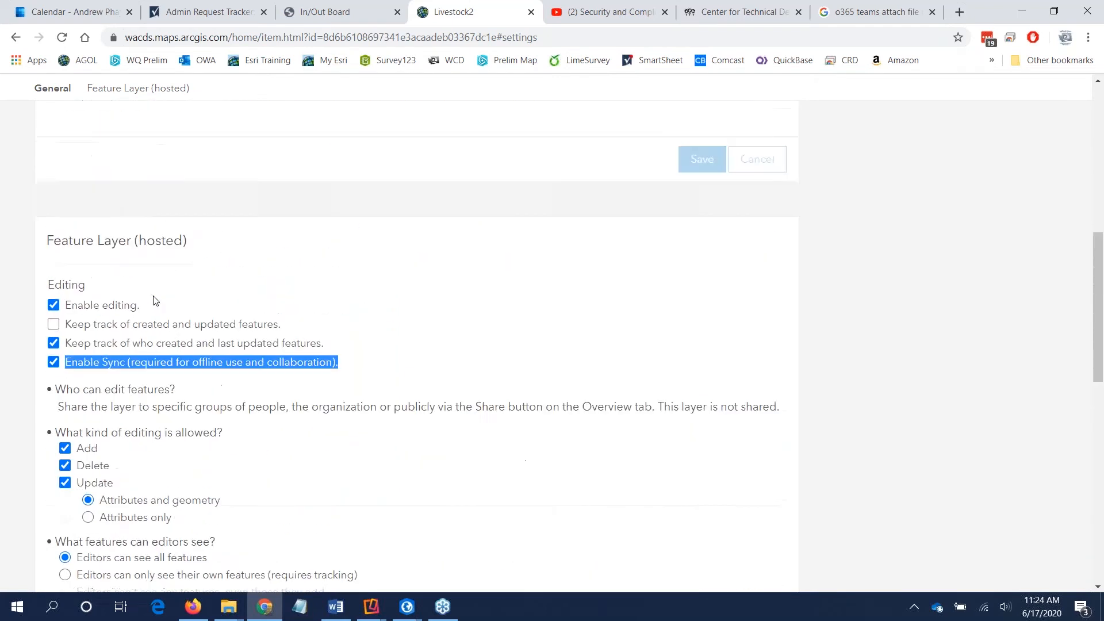
{"action": "scroll", "coordinate": [154, 300], "scroll_direction": "up", "scroll_amount": 3}
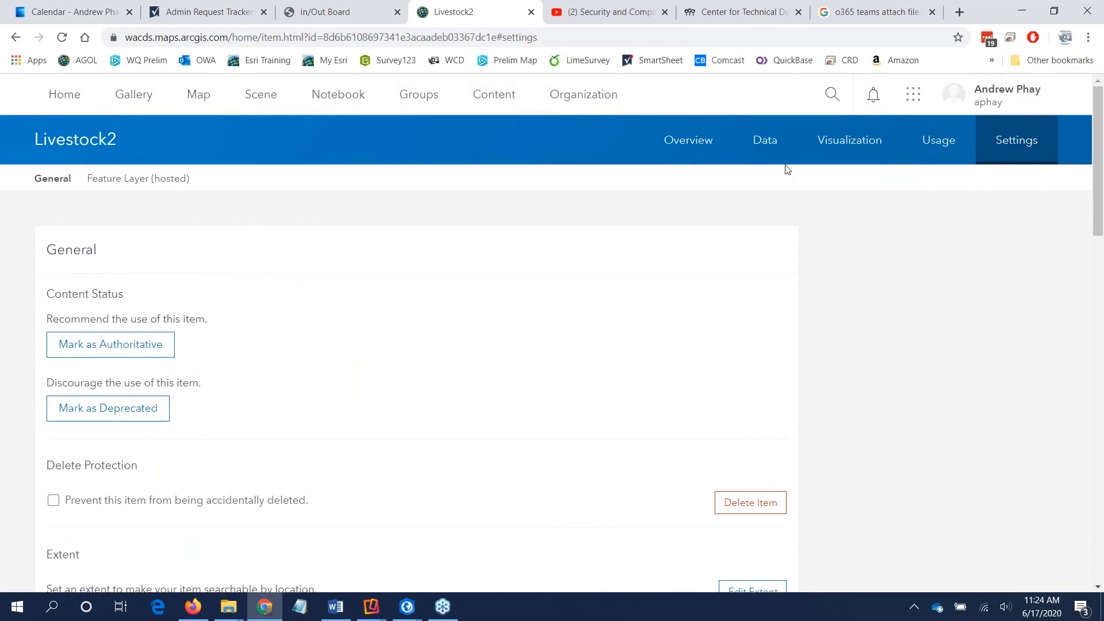
Step: Start a new field named Cows of type Integer in the Livestock2 layer's data fields
{"action": "left_click", "coordinate": [771, 154]}
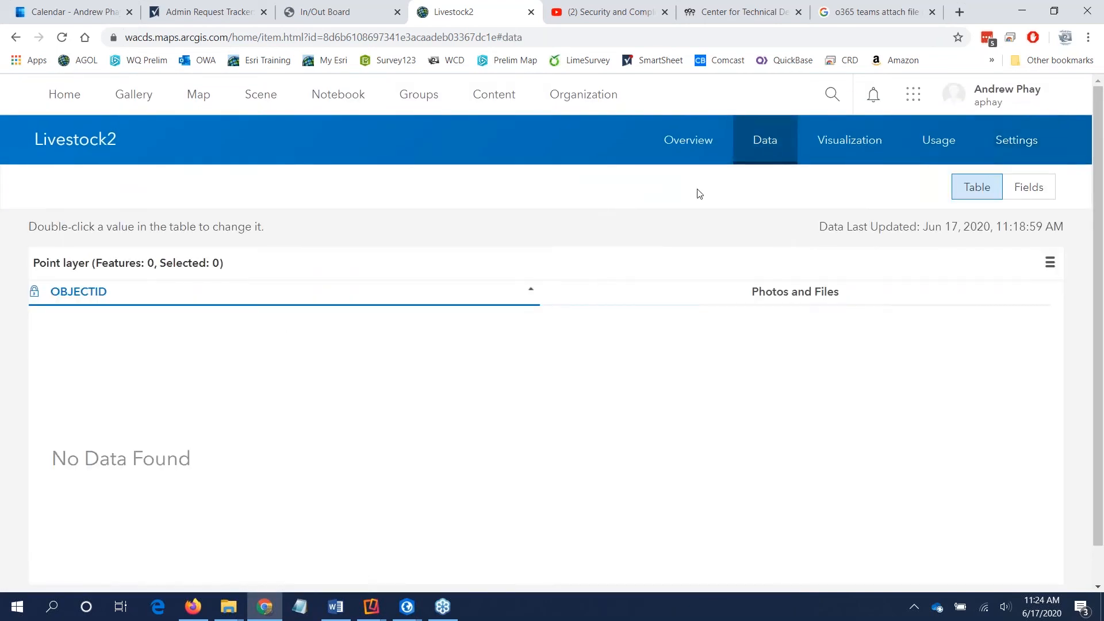
{"action": "left_click", "coordinate": [1027, 185]}
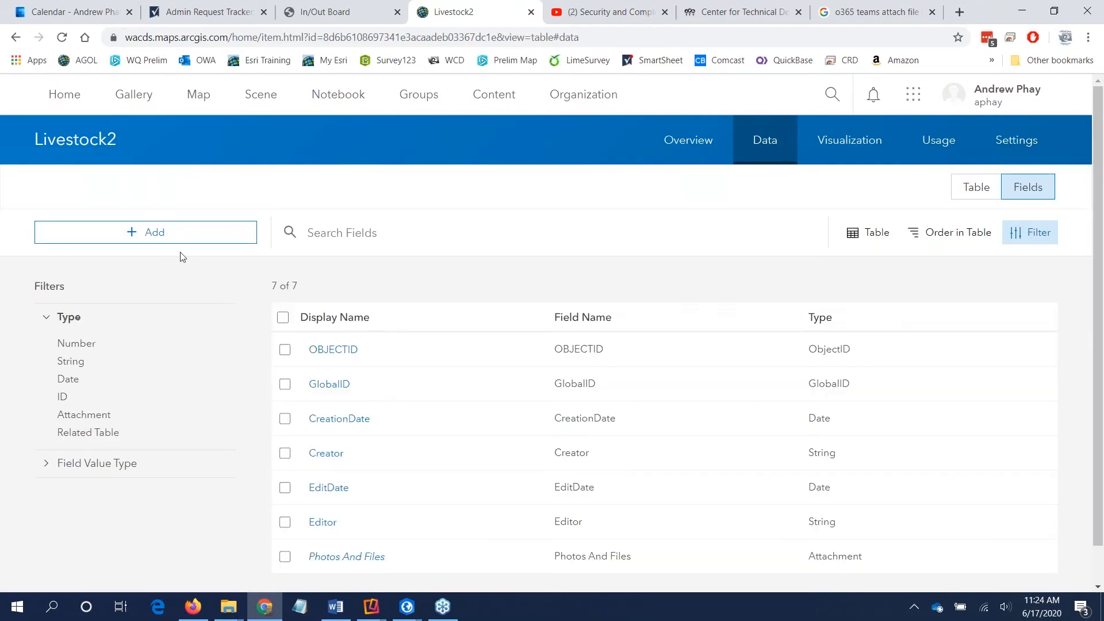
{"action": "left_click", "coordinate": [174, 238]}
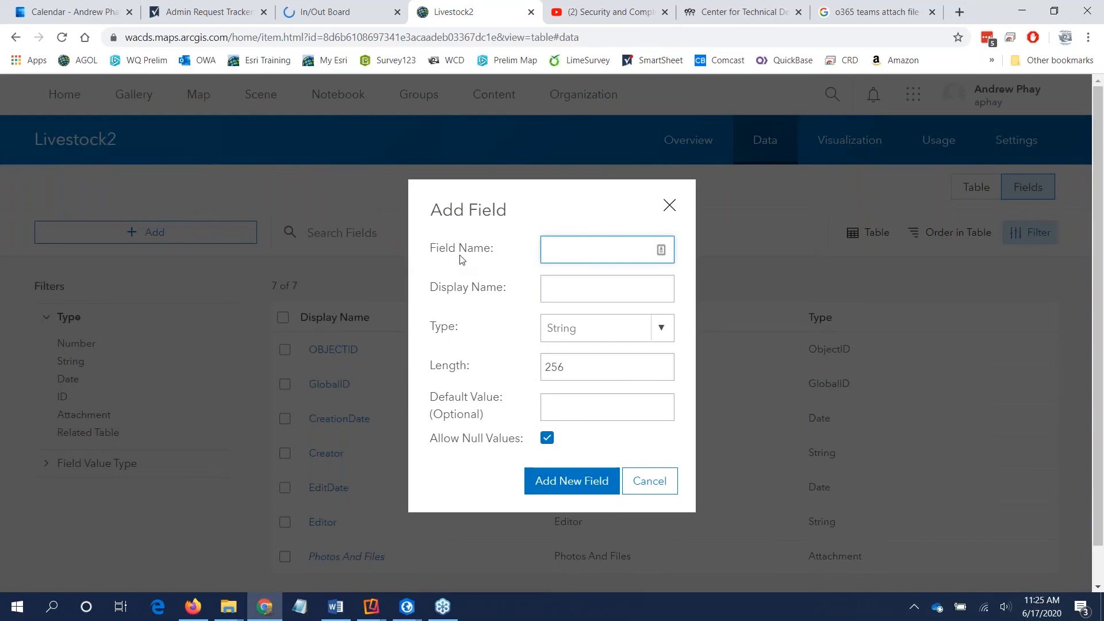
{"action": "type", "text": "Cows"}
{"action": "left_click", "coordinate": [647, 332]}
{"action": "left_click", "coordinate": [624, 419]}
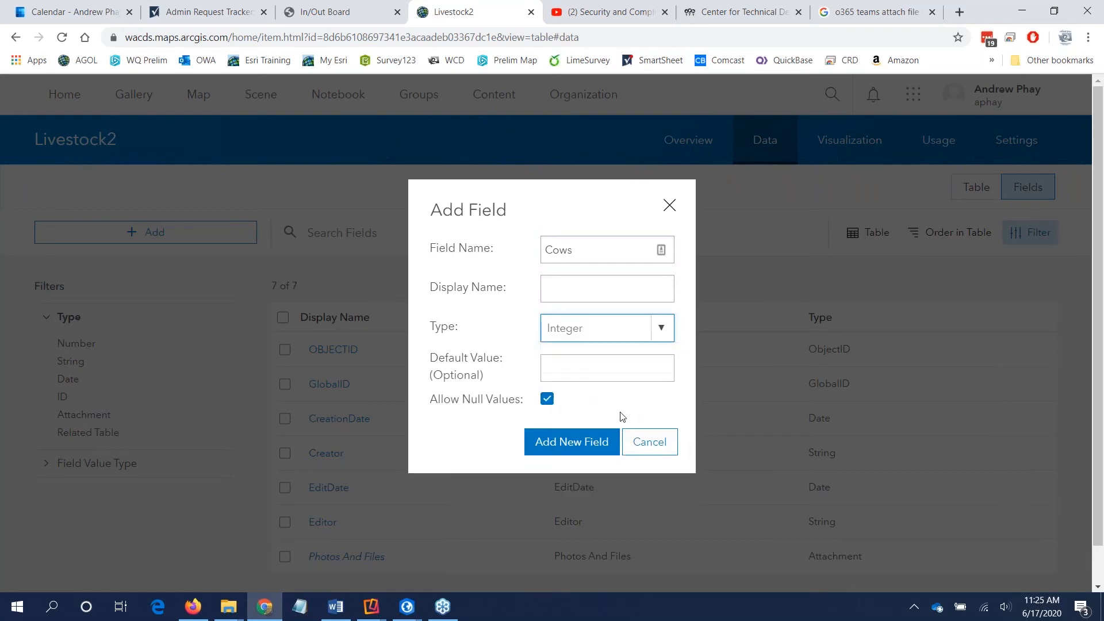
Step: Give the Cows field a default value of 0, try its null-value option off and on, and add the field
{"action": "left_click", "coordinate": [591, 374]}
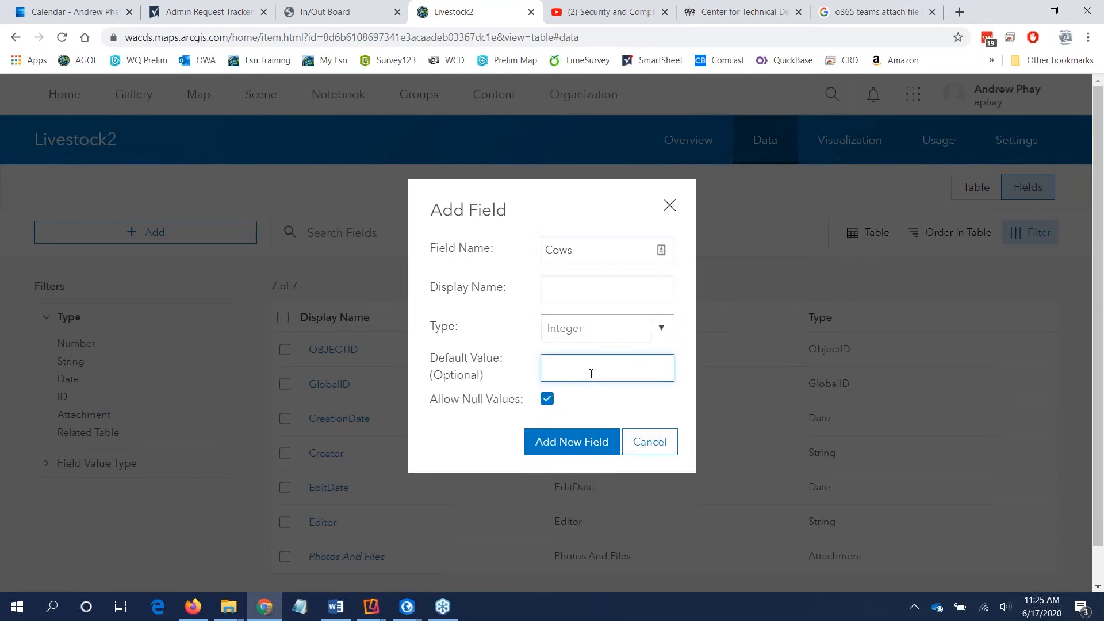
{"action": "left_click", "coordinate": [547, 399]}
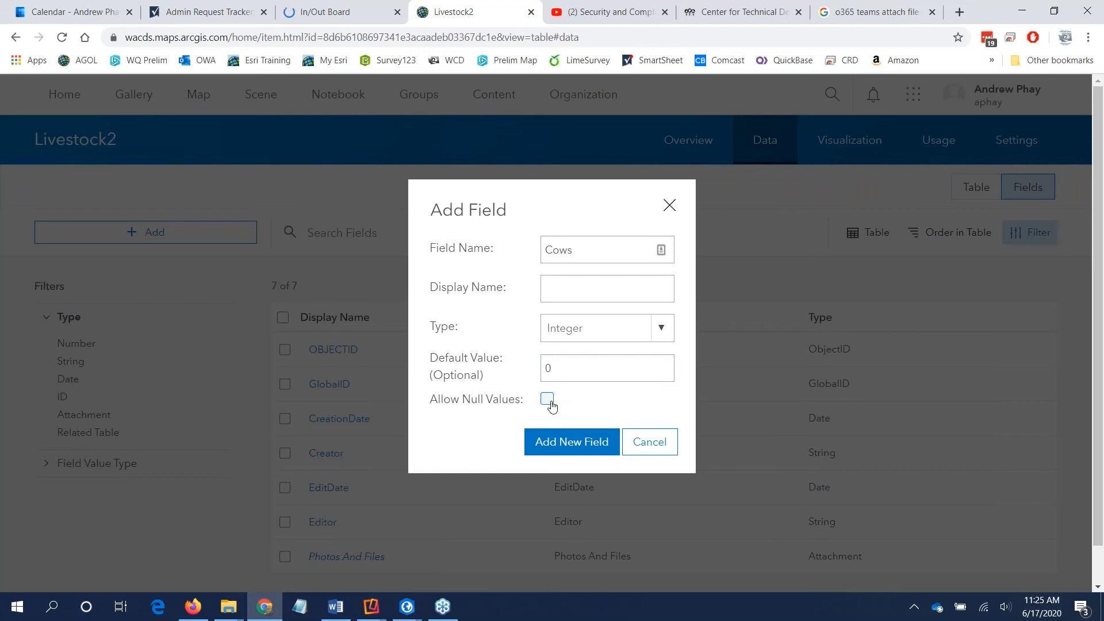
{"action": "left_click", "coordinate": [549, 401]}
{"action": "left_click", "coordinate": [549, 401]}
{"action": "left_click", "coordinate": [547, 401]}
{"action": "left_click", "coordinate": [564, 445]}
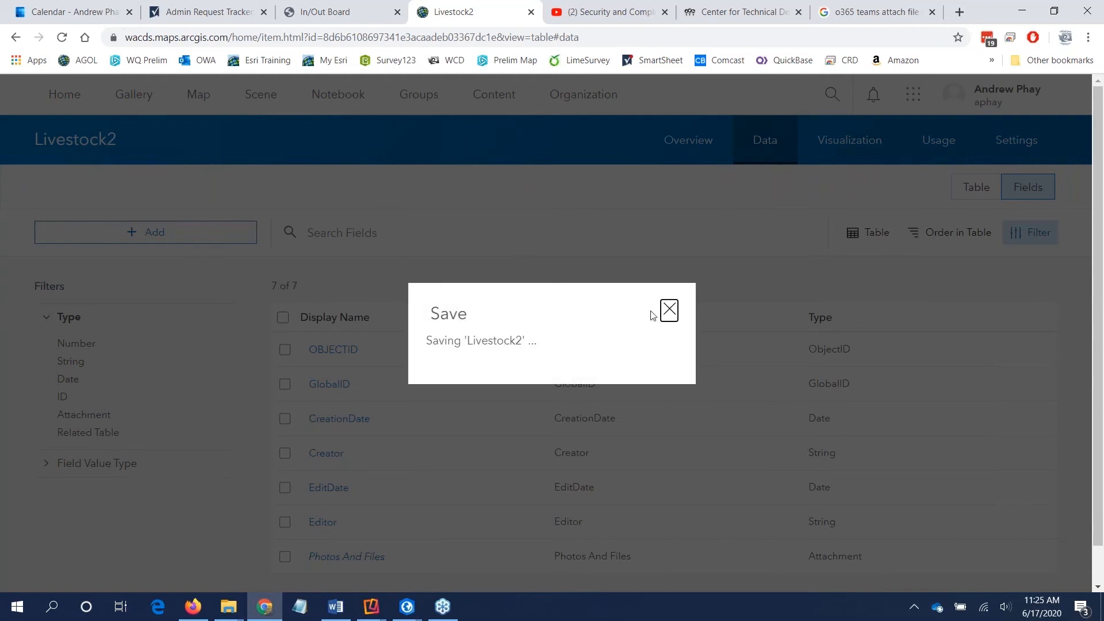
{"action": "left_click", "coordinate": [668, 313]}
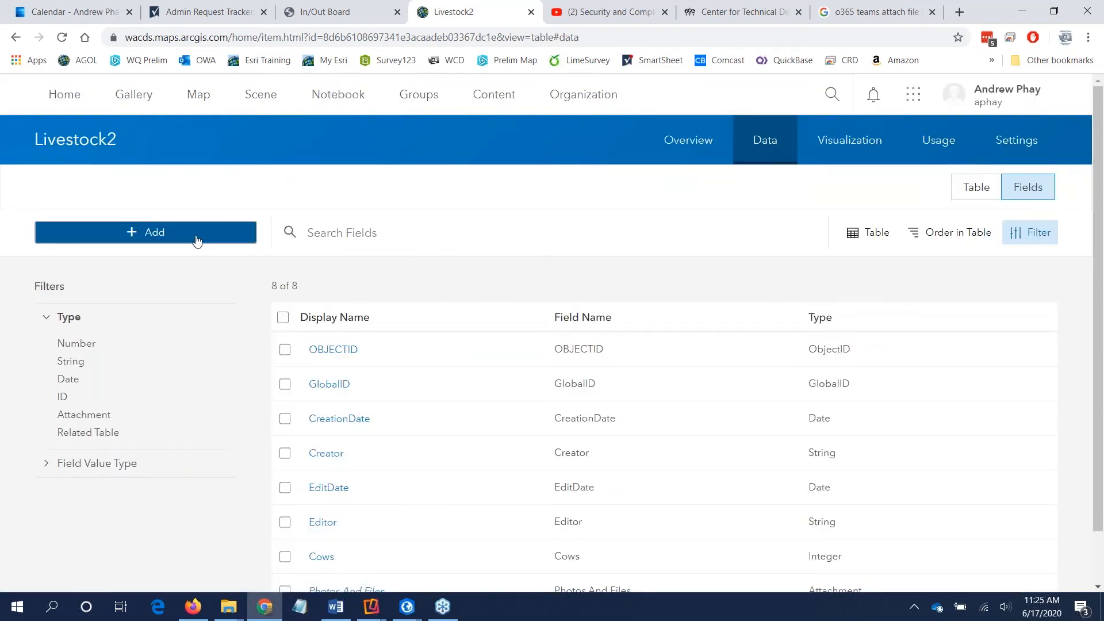
Step: Add an Integer field named horse with a default value of 0 and null values disallowed
{"action": "left_click", "coordinate": [197, 240]}
{"action": "type", "text": "horse"}
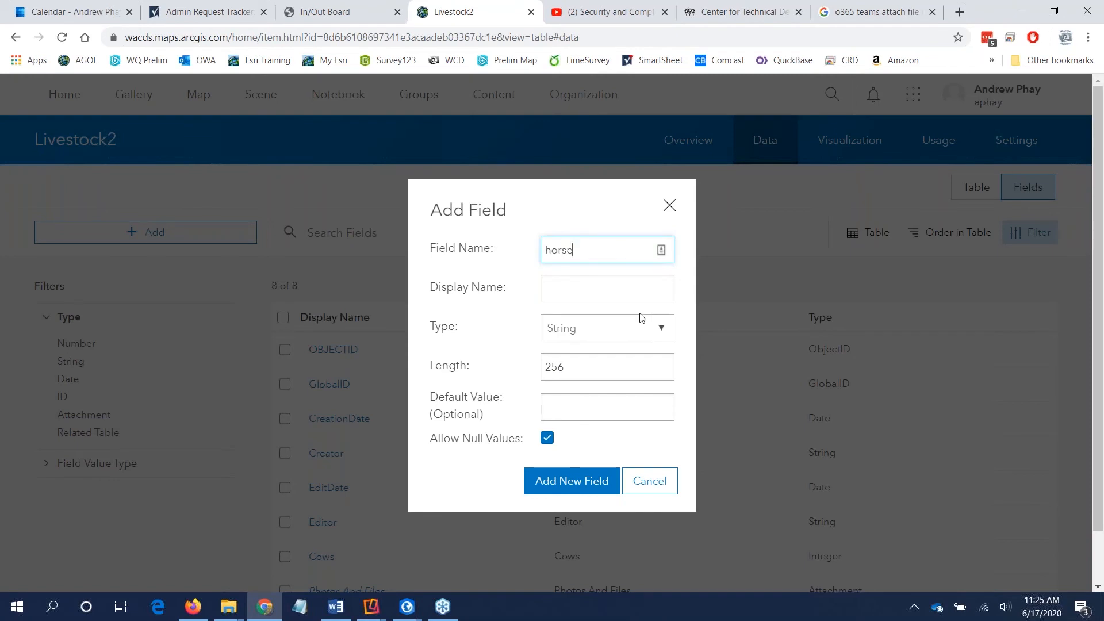
{"action": "left_click", "coordinate": [612, 335]}
{"action": "left_click", "coordinate": [596, 425]}
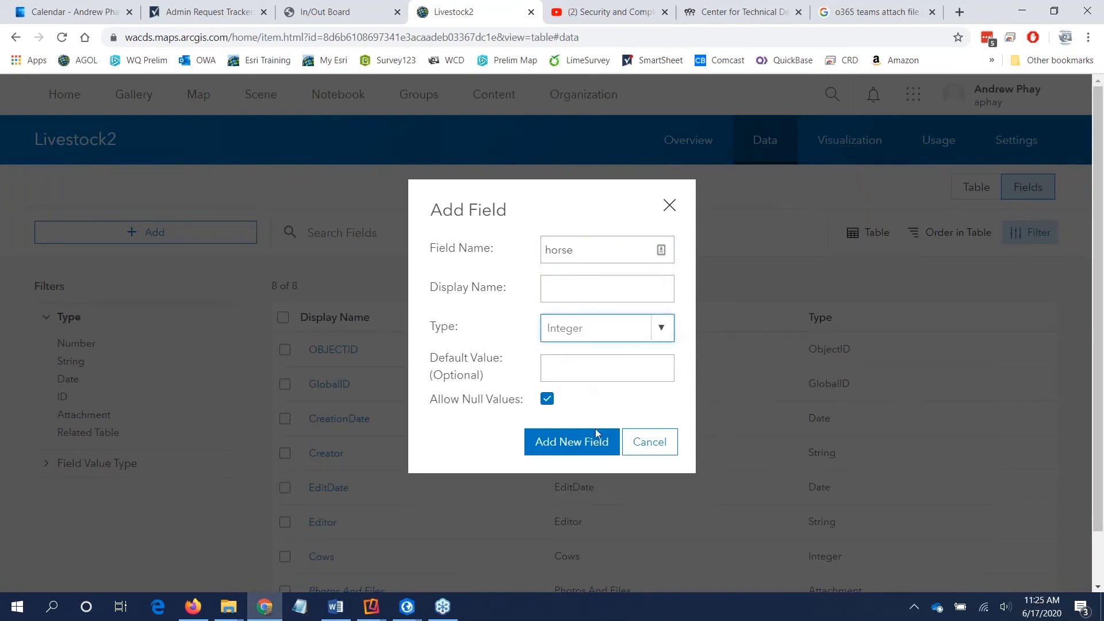
{"action": "left_click", "coordinate": [574, 371]}
{"action": "type", "text": "0"}
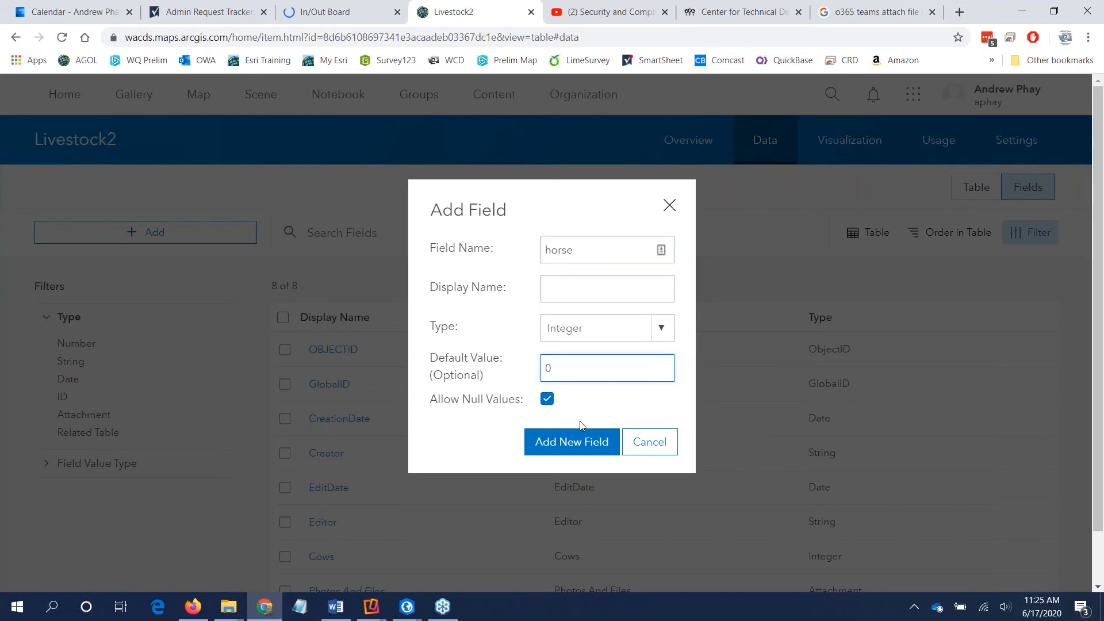
{"action": "left_click", "coordinate": [547, 398]}
{"action": "left_click", "coordinate": [562, 444]}
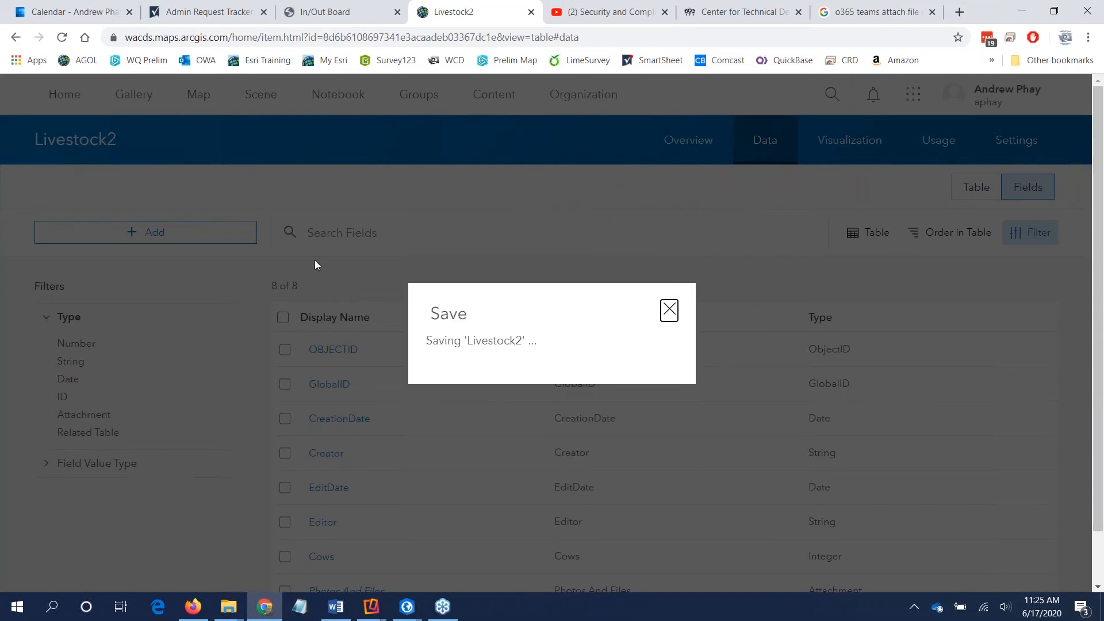
Step: Add an Integer field named other with a default value of 0 and null values allowed
{"action": "left_click", "coordinate": [178, 236]}
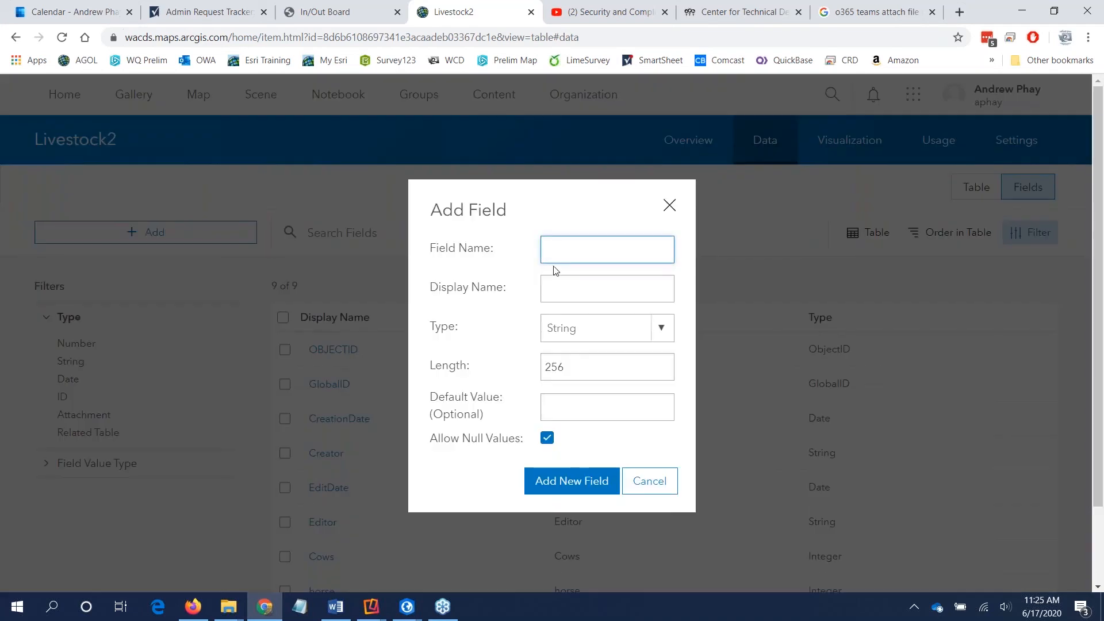
{"action": "type", "text": "other"}
{"action": "left_click", "coordinate": [637, 331]}
{"action": "left_click", "coordinate": [592, 420]}
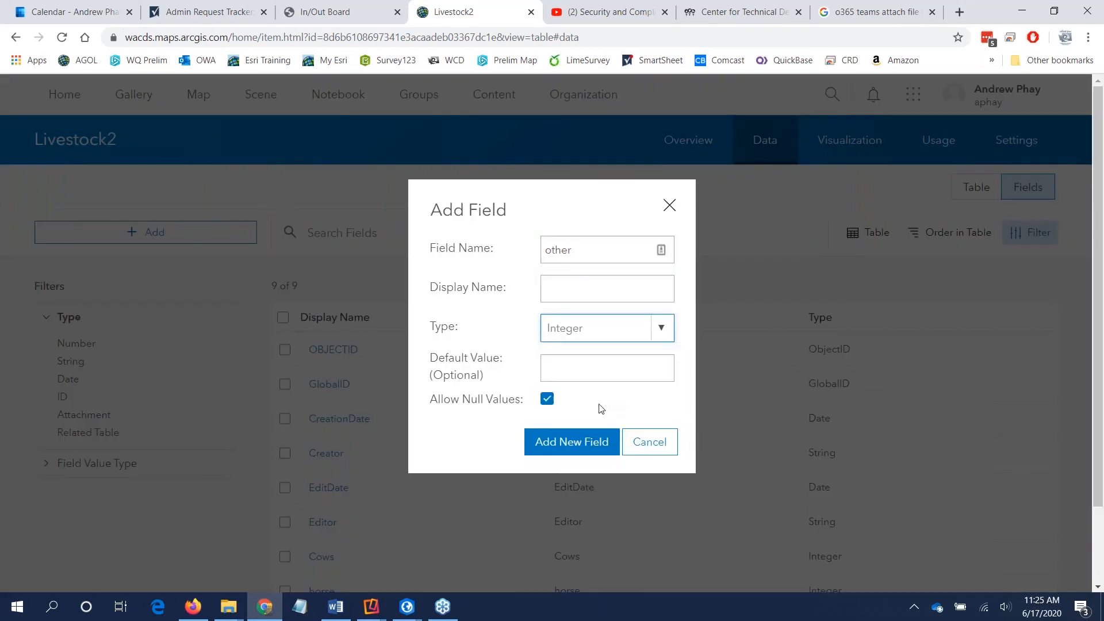
{"action": "left_click", "coordinate": [605, 370]}
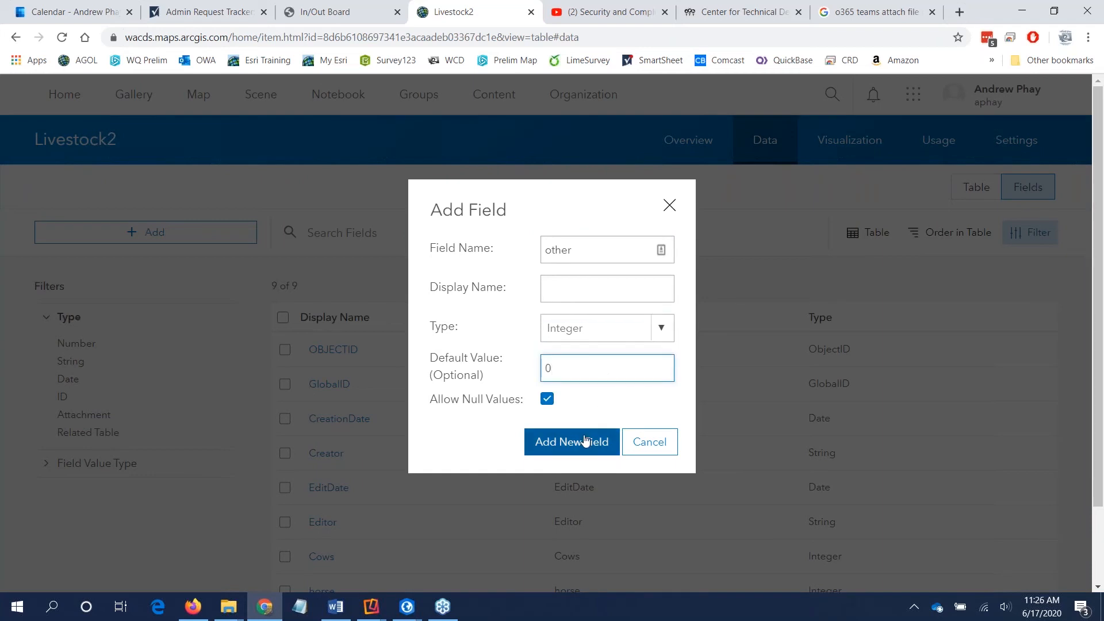
{"action": "left_click", "coordinate": [548, 400]}
{"action": "left_click", "coordinate": [548, 401]}
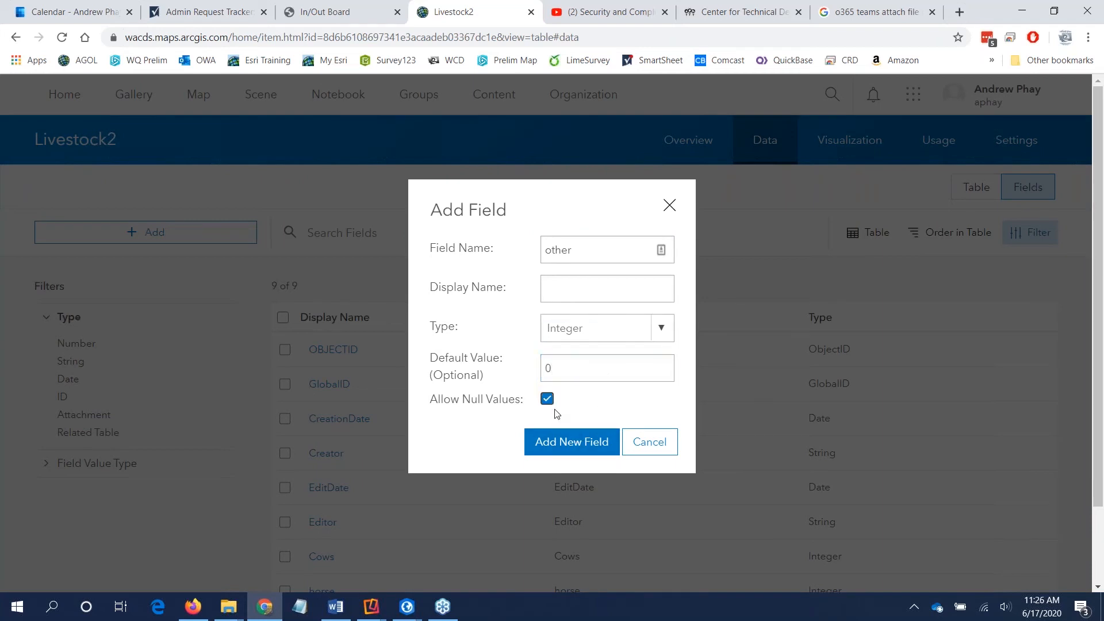
{"action": "left_click", "coordinate": [556, 441]}
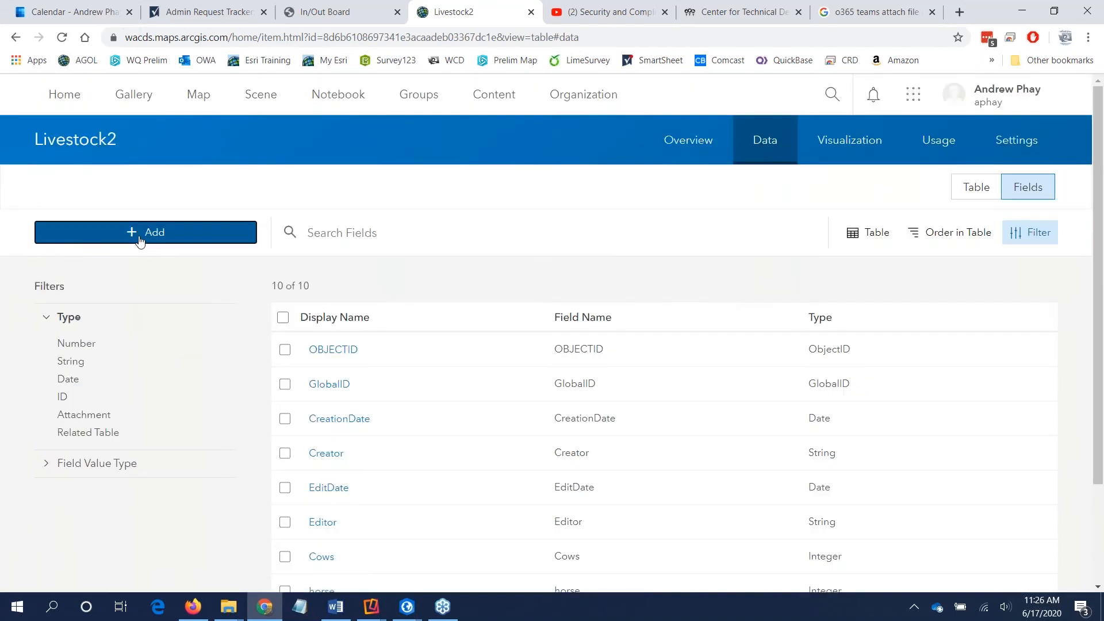
Step: Add an Integer field named notes to the Livestock2 layer, allowing null values and leaving the default value empty
{"action": "left_click", "coordinate": [140, 235]}
{"action": "type", "text": "notes"}
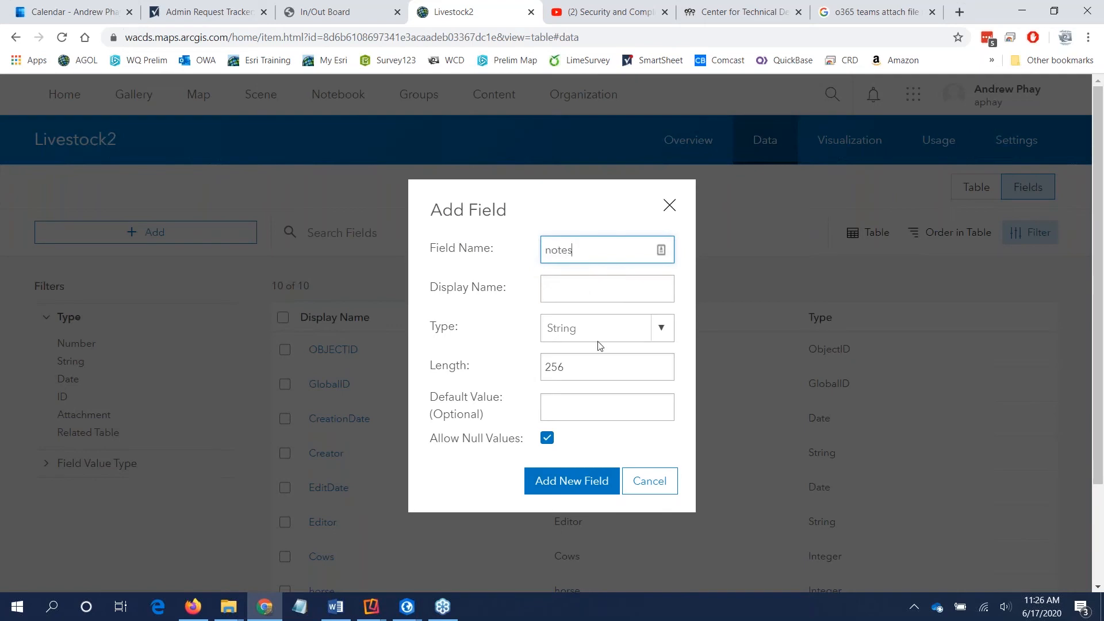
{"action": "left_click", "coordinate": [598, 329]}
{"action": "left_click", "coordinate": [600, 423]}
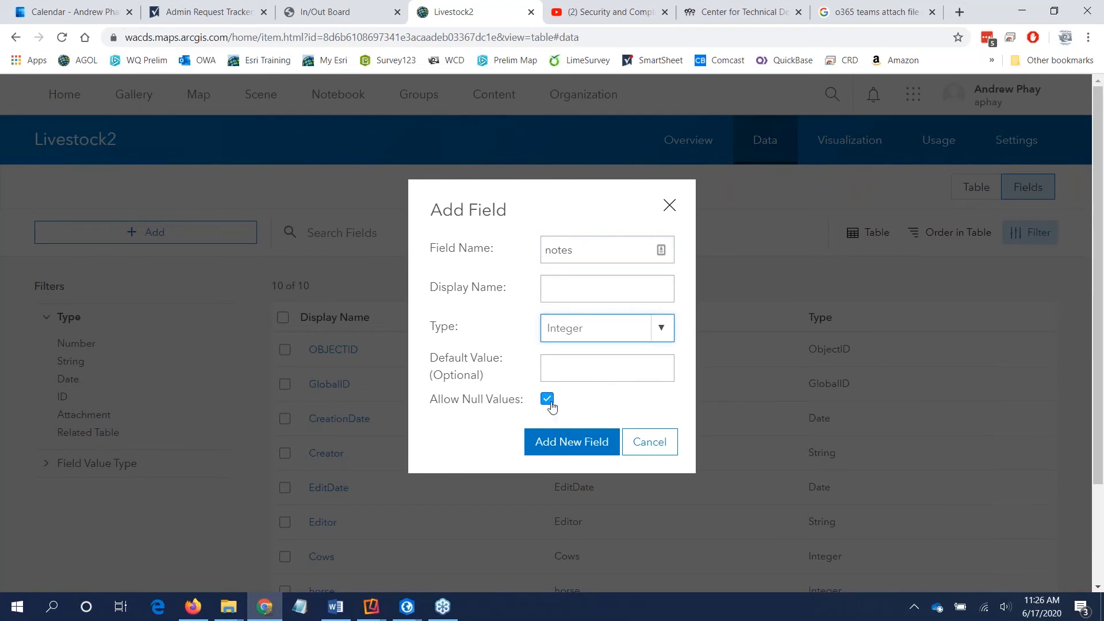
{"action": "left_click", "coordinate": [565, 443]}
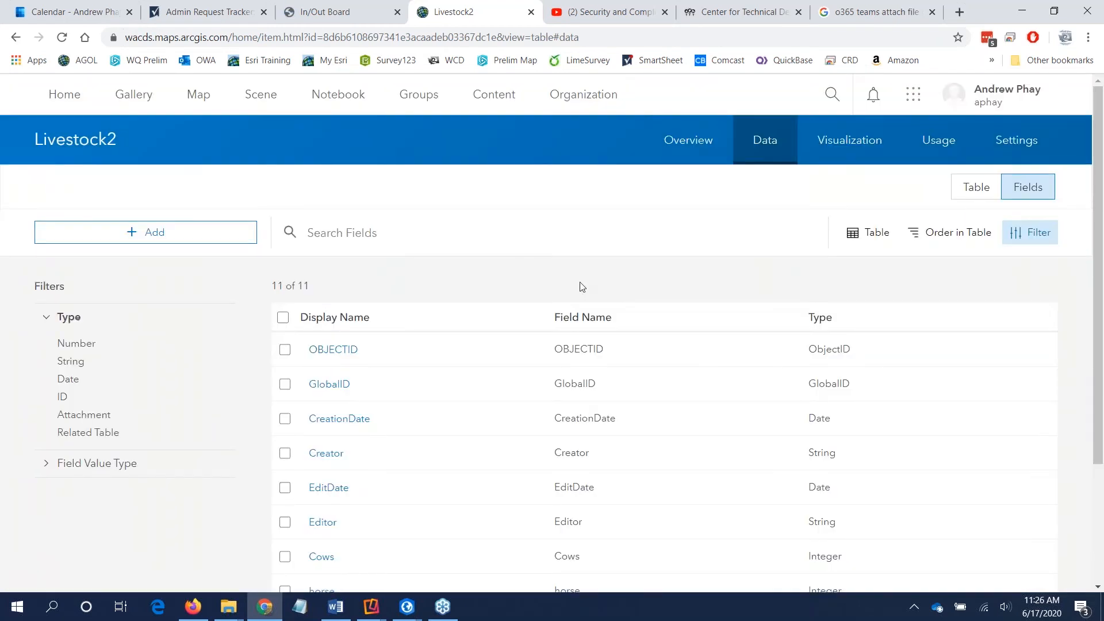
{"action": "scroll", "coordinate": [581, 289], "scroll_direction": "down", "scroll_amount": 3}
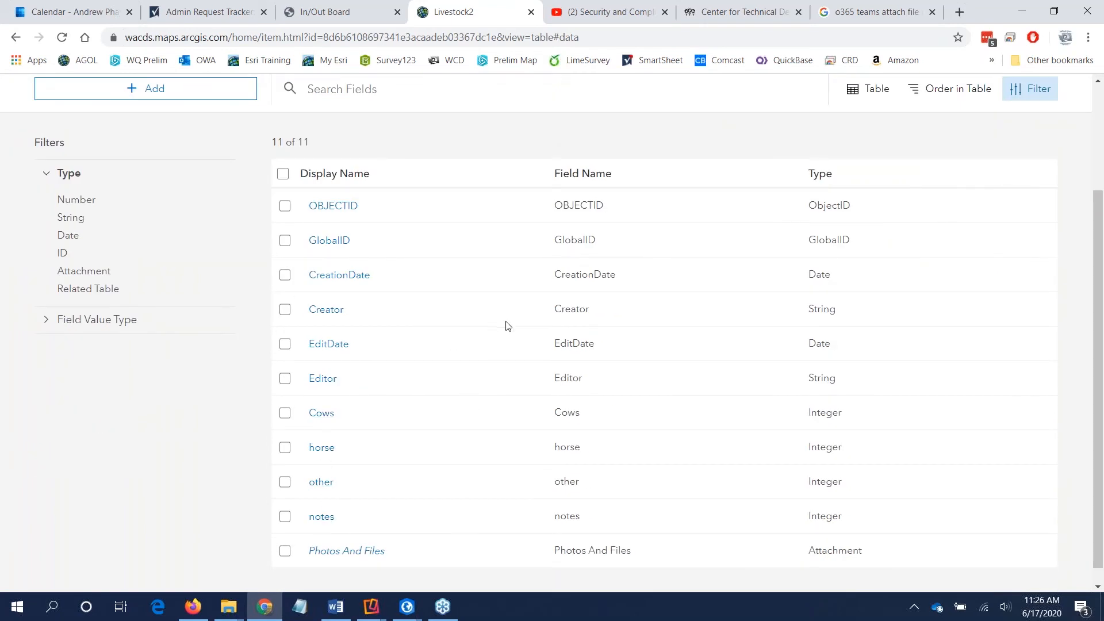
{"action": "scroll", "coordinate": [508, 325], "scroll_direction": "up", "scroll_amount": 3}
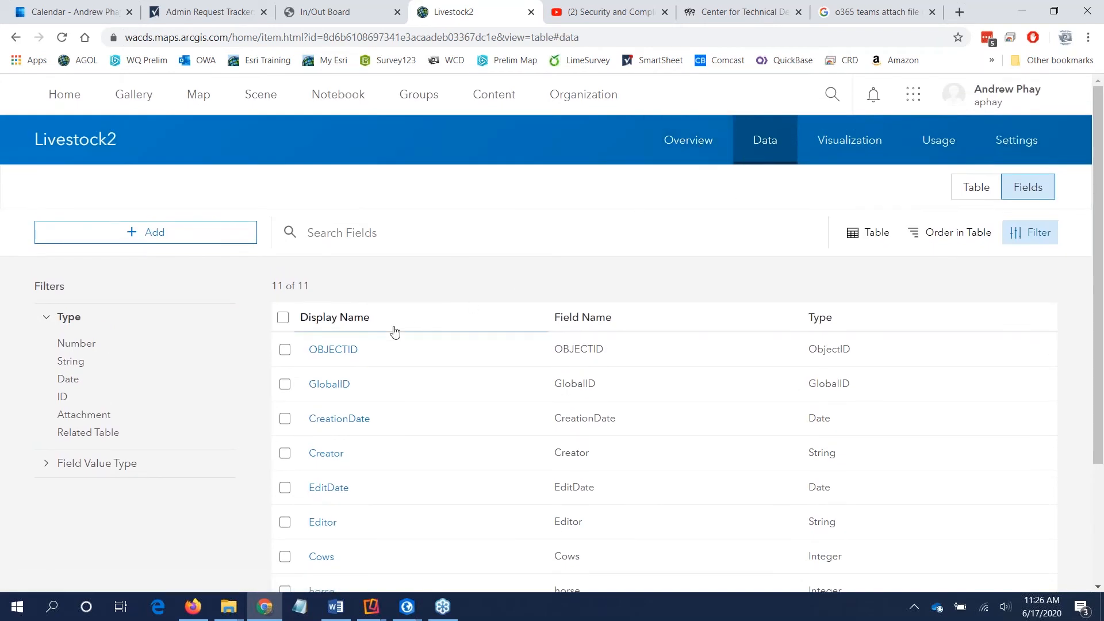
Step: Create and save a list of values for the Cows field with labels and codes 0 and 1
{"action": "scroll", "coordinate": [434, 364], "scroll_direction": "down", "scroll_amount": 3}
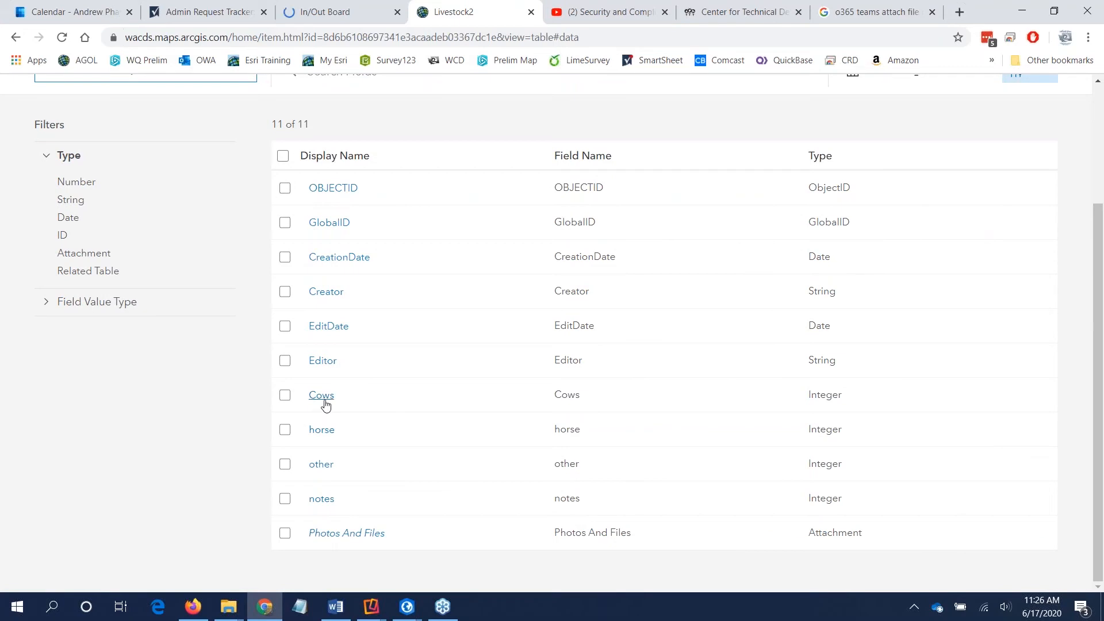
{"action": "left_click", "coordinate": [323, 400]}
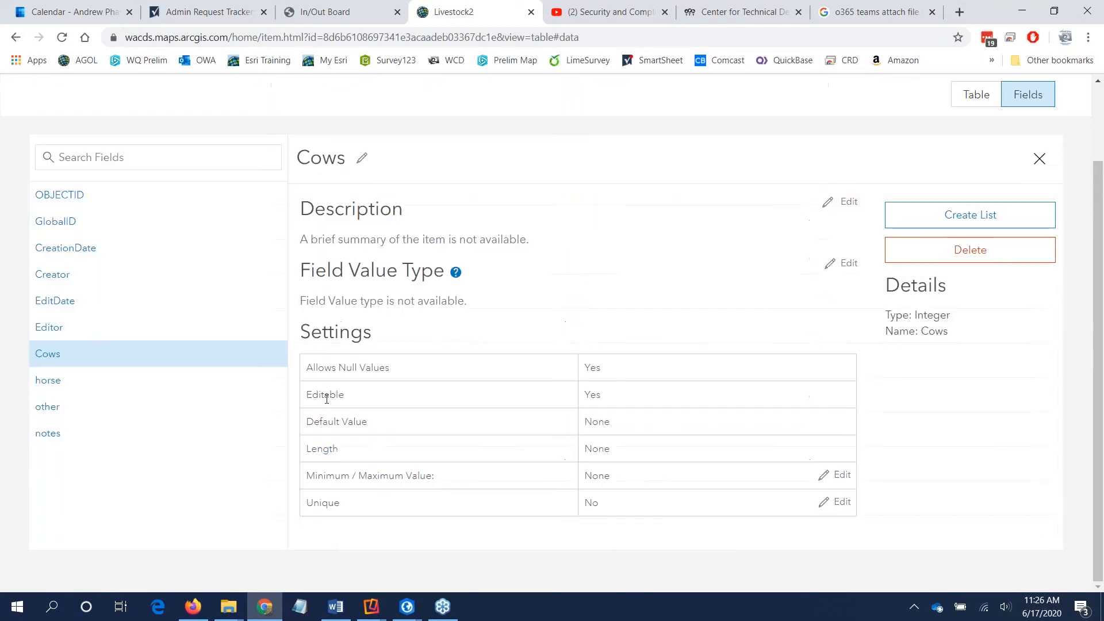
{"action": "left_click", "coordinate": [937, 216]}
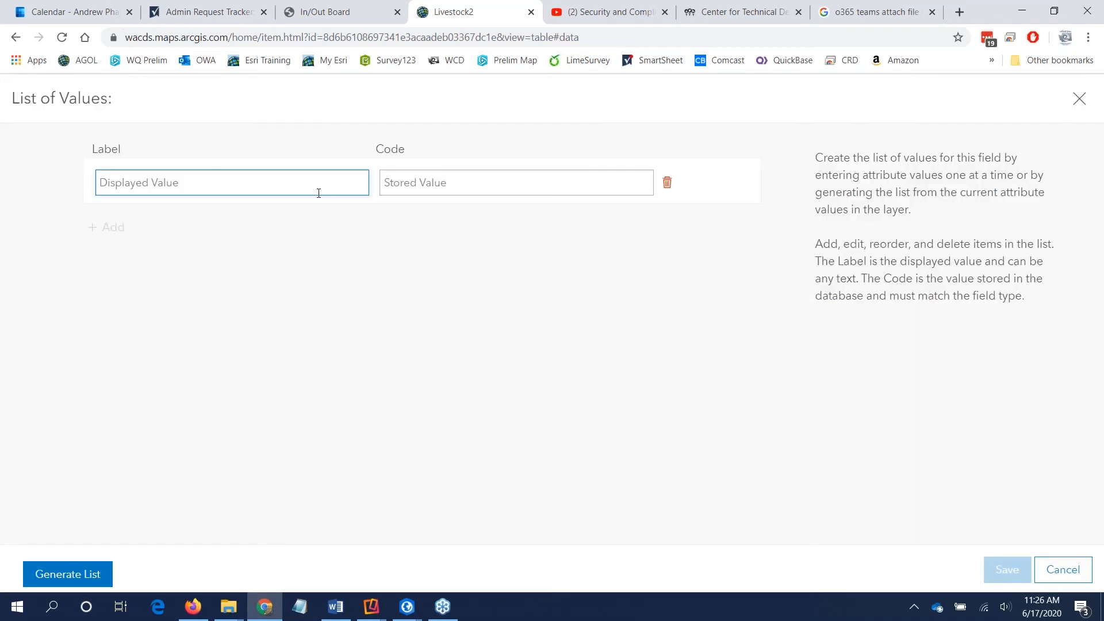
{"action": "type", "text": "0"}
{"action": "left_click", "coordinate": [420, 186]}
{"action": "type", "text": "0"}
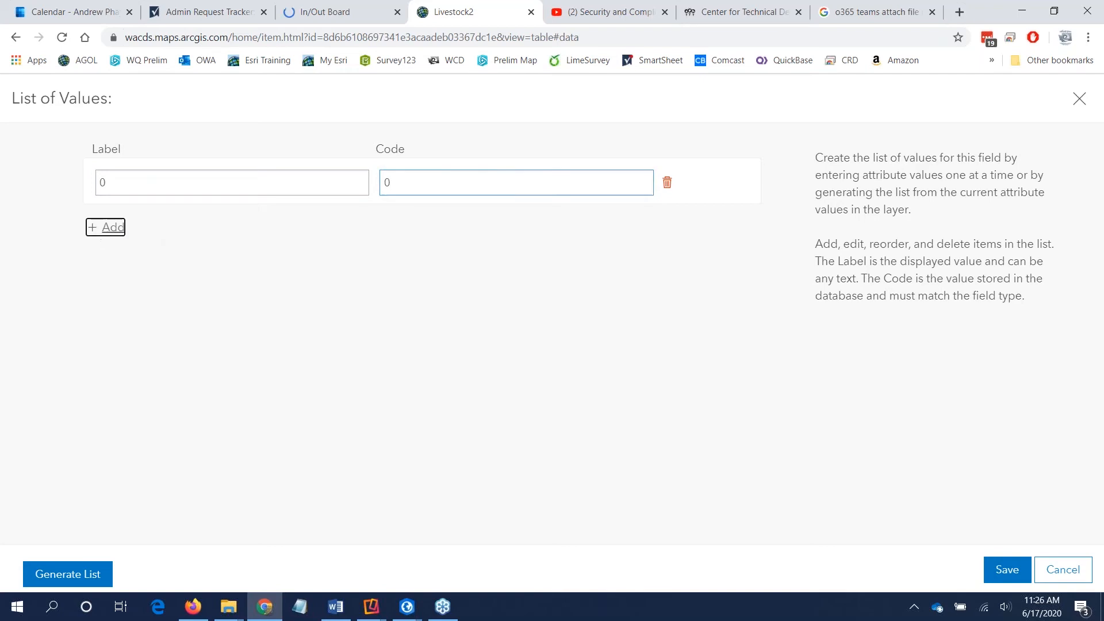
{"action": "left_click", "coordinate": [109, 228]}
{"action": "type", "text": "1"}
{"action": "left_click", "coordinate": [384, 233]}
{"action": "type", "text": "1"}
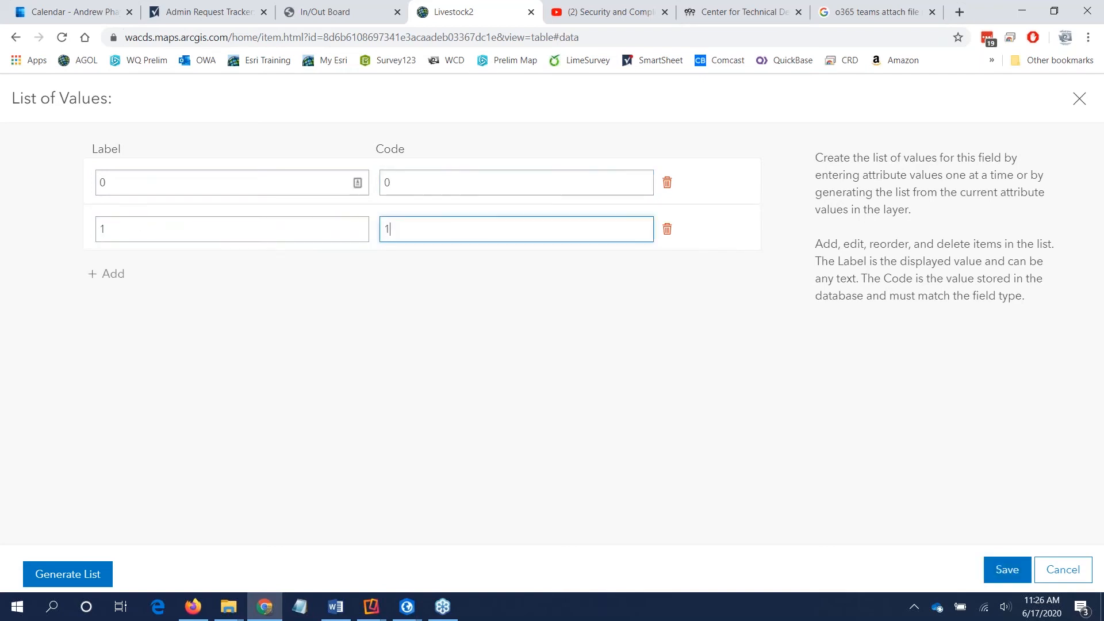
{"action": "left_click", "coordinate": [1007, 570]}
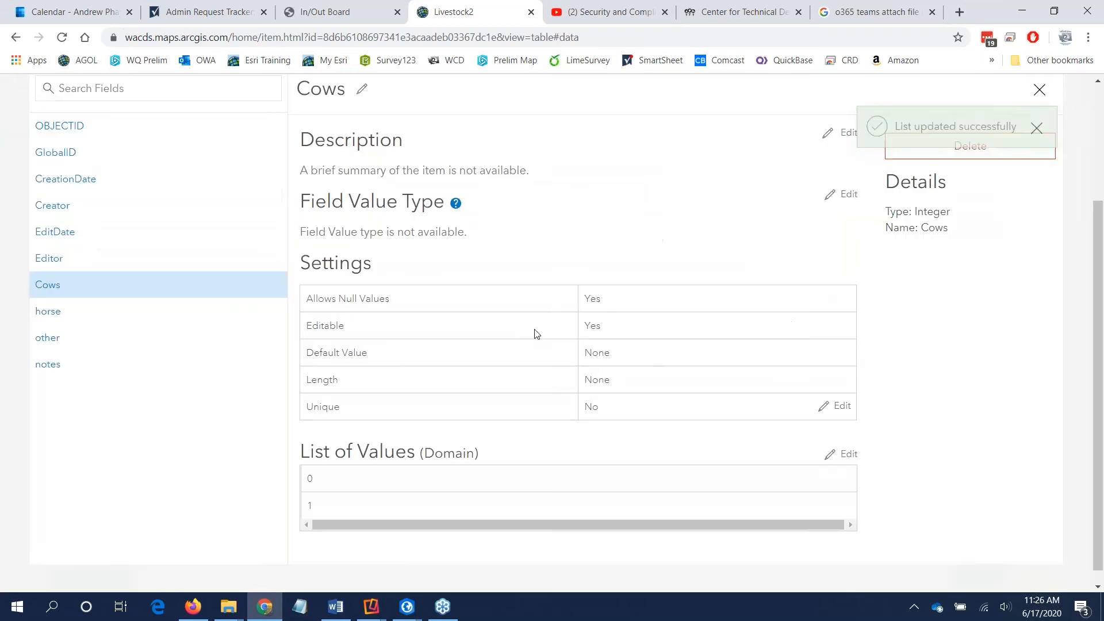
Step: Create and save a list of values for the horse field with labels and codes 0 and 1
{"action": "left_click", "coordinate": [46, 312]}
{"action": "left_click", "coordinate": [945, 214]}
{"action": "type", "text": "0"}
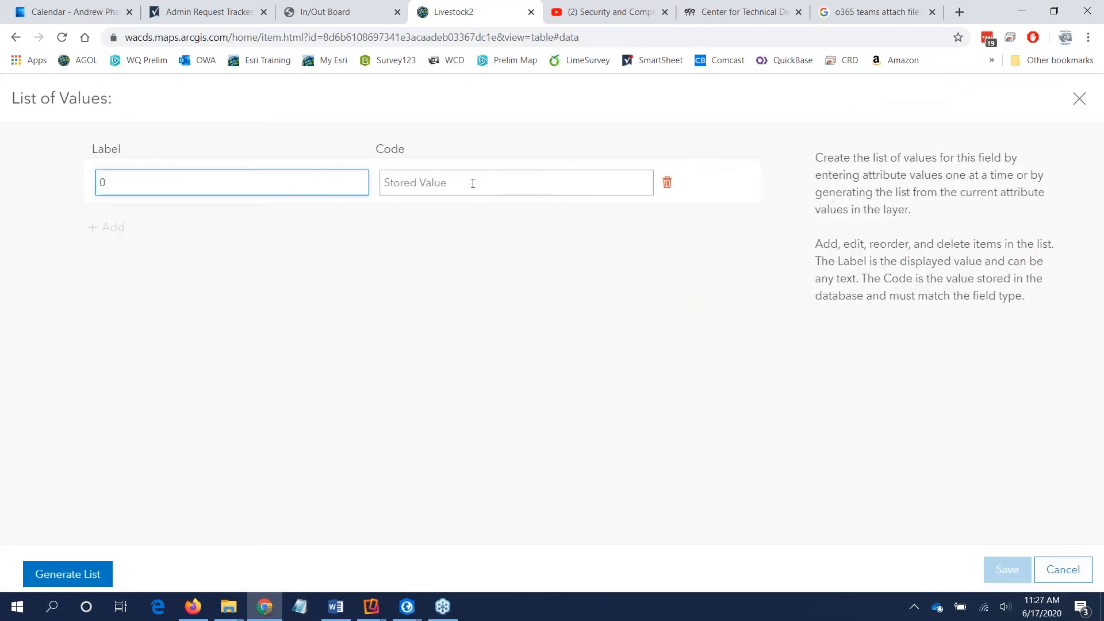
{"action": "left_click", "coordinate": [472, 184]}
{"action": "type", "text": "0"}
{"action": "left_click", "coordinate": [117, 230]}
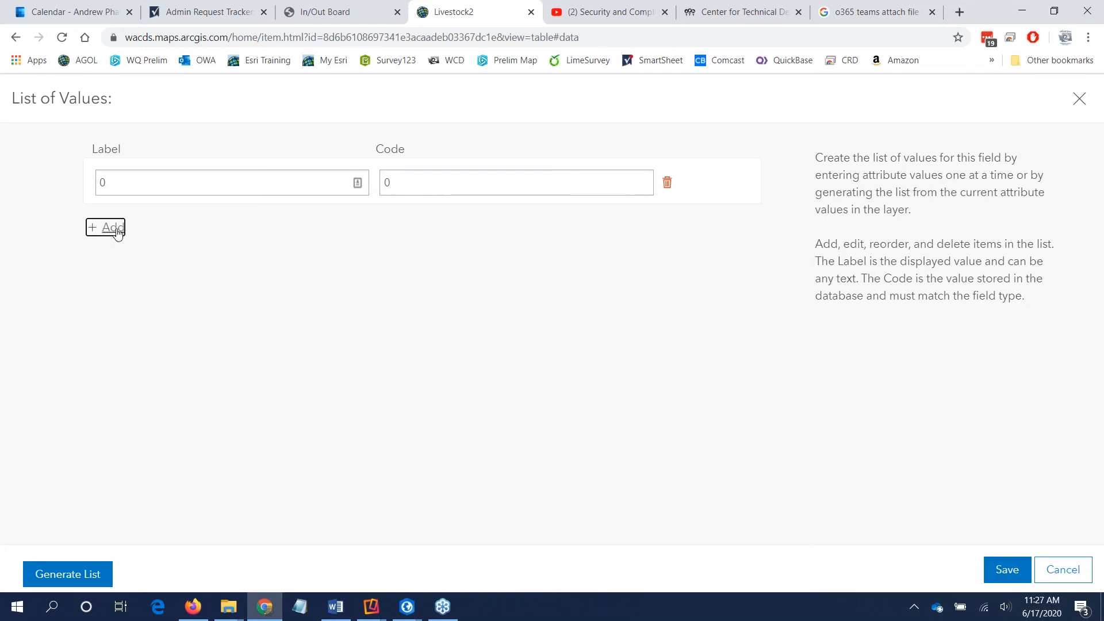
{"action": "type", "text": "1"}
{"action": "left_click", "coordinate": [388, 228]}
{"action": "type", "text": "1"}
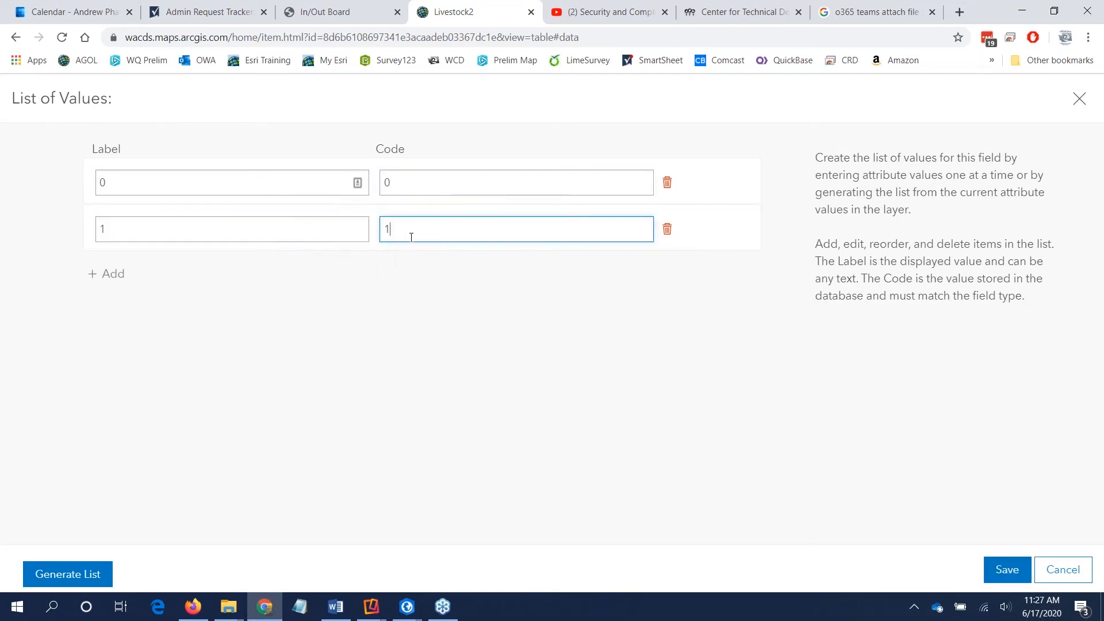
{"action": "left_click", "coordinate": [1005, 568]}
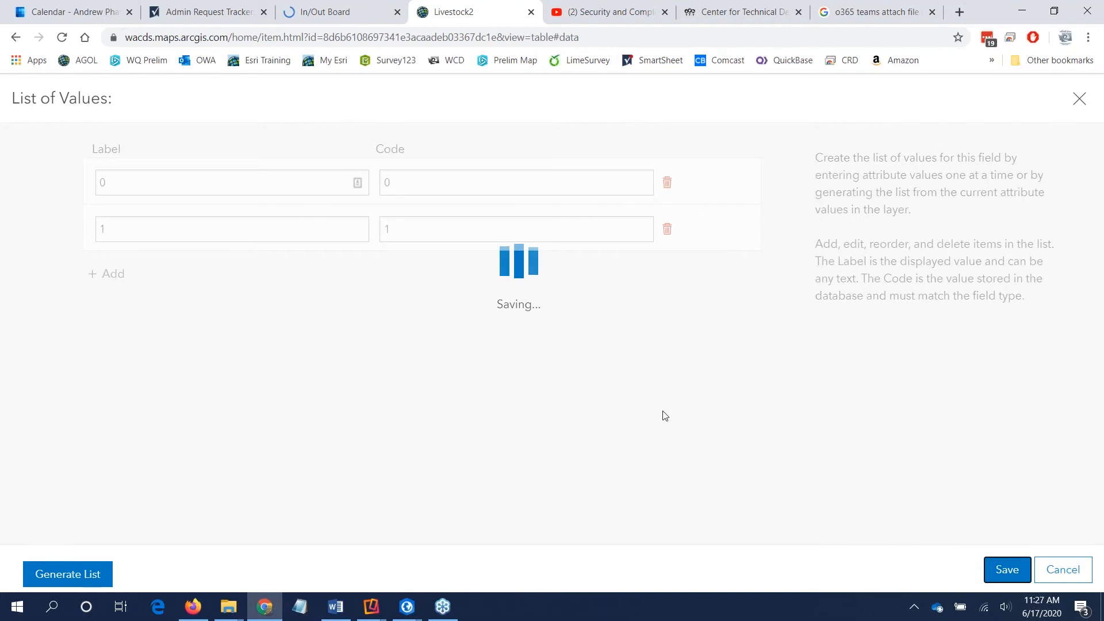
Step: Create and save a list of values for the other field with labels and codes 0 and 1
{"action": "left_click", "coordinate": [47, 338]}
{"action": "left_click", "coordinate": [957, 215]}
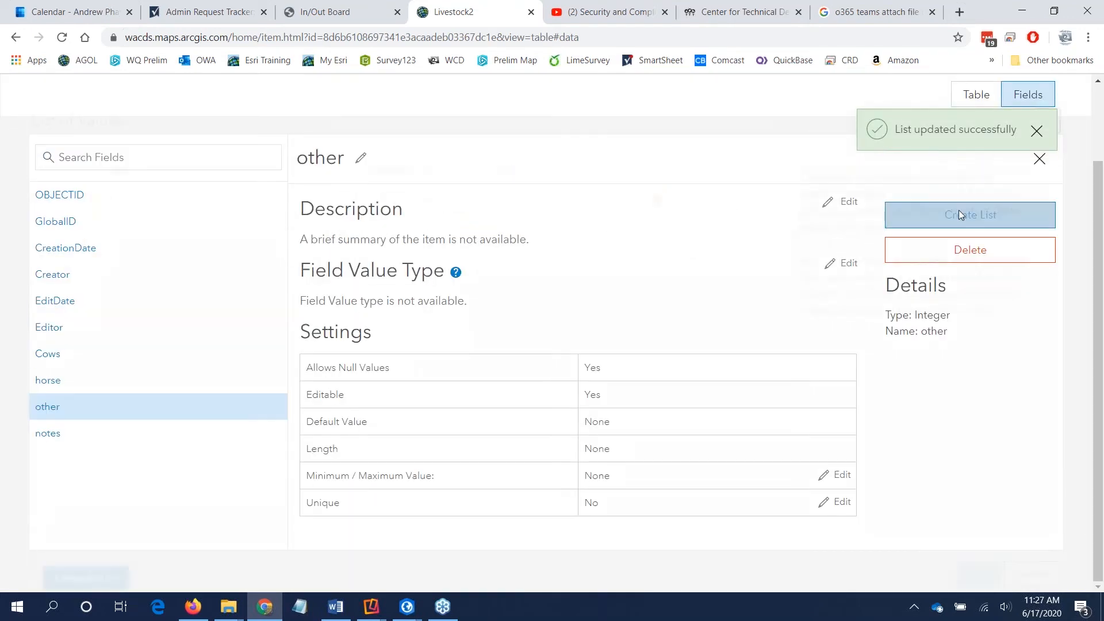
{"action": "type", "text": "0"}
{"action": "left_click", "coordinate": [457, 189]}
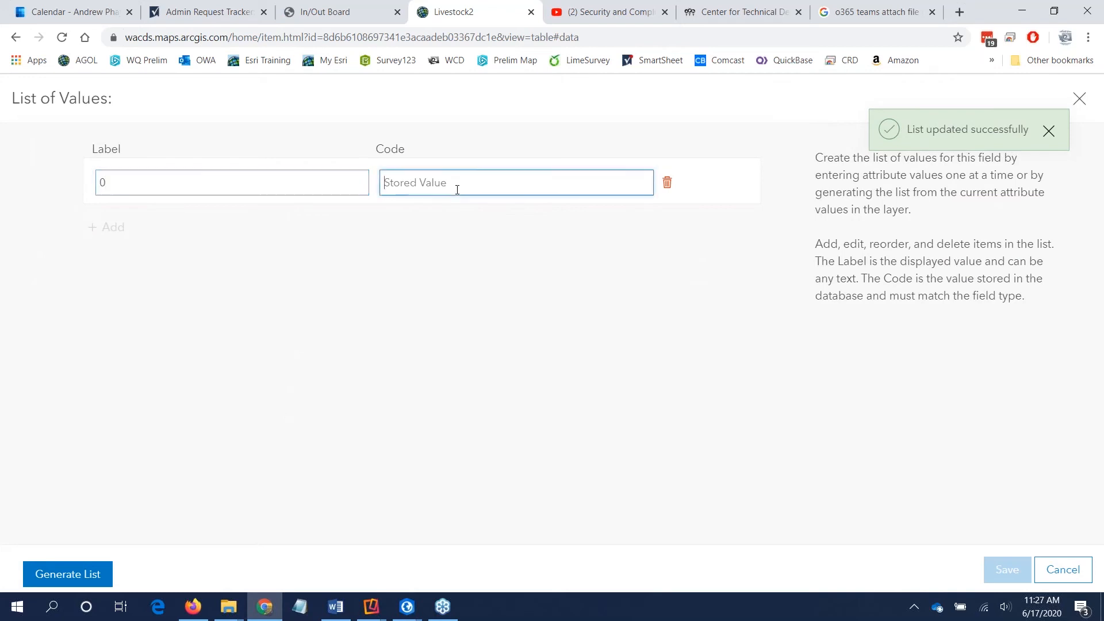
{"action": "type", "text": "0"}
{"action": "left_click", "coordinate": [107, 226]}
{"action": "left_click", "coordinate": [151, 229]}
{"action": "left_click", "coordinate": [137, 255]}
{"action": "key", "text": "Tab"}
{"action": "type", "text": "1"}
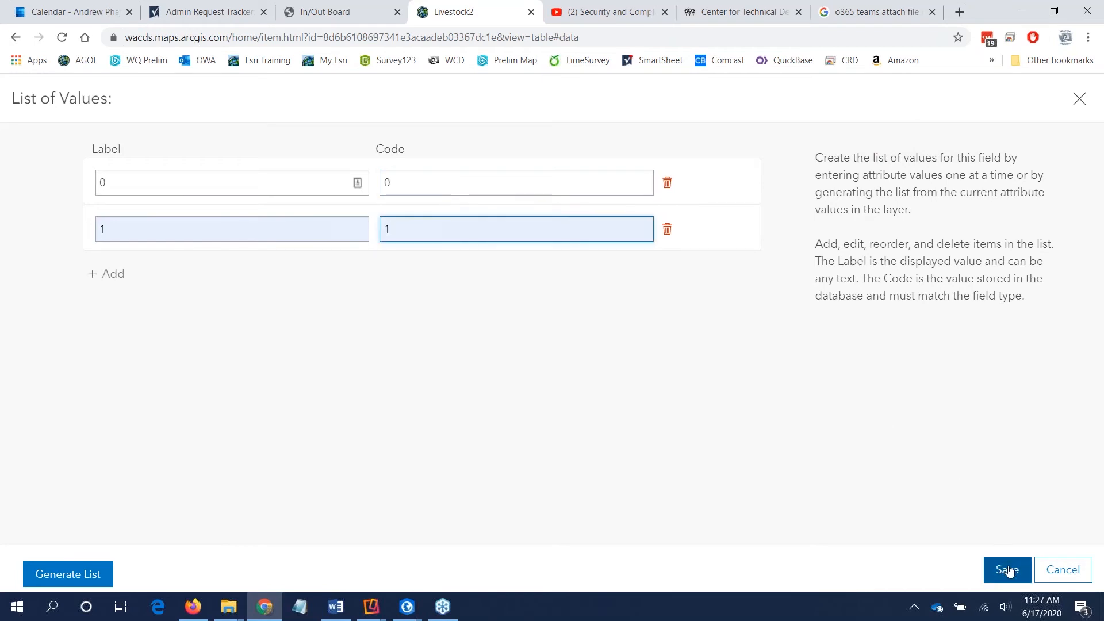
{"action": "left_click", "coordinate": [1008, 571]}
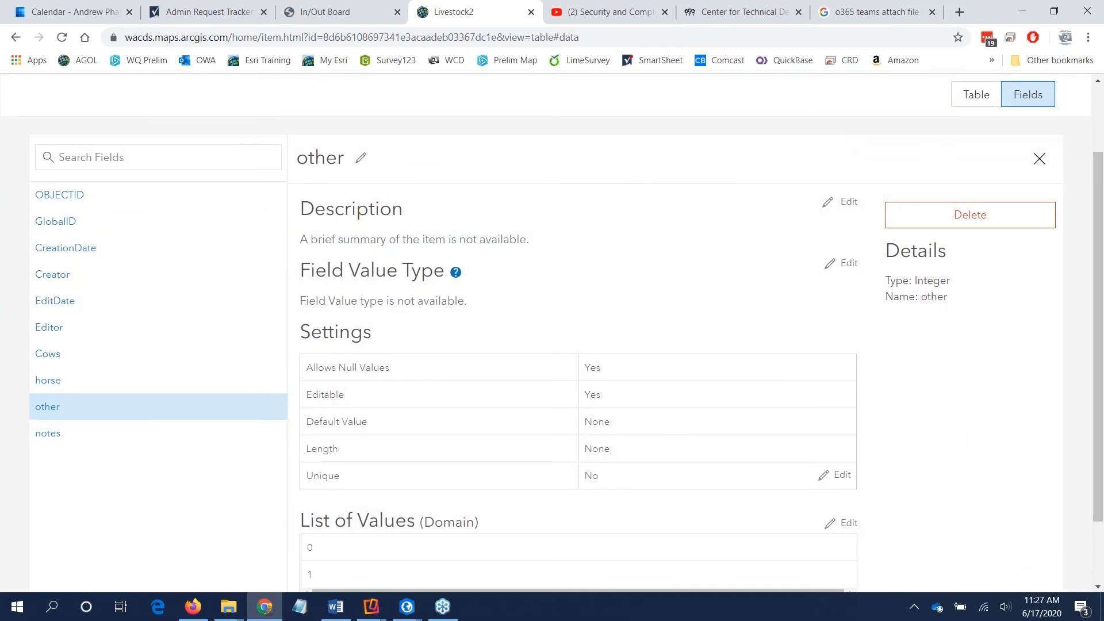
Step: Leave the Livestock2 field details and open the hosted Landuse feature layer's item page from the WADE folder
{"action": "left_click", "coordinate": [1039, 158]}
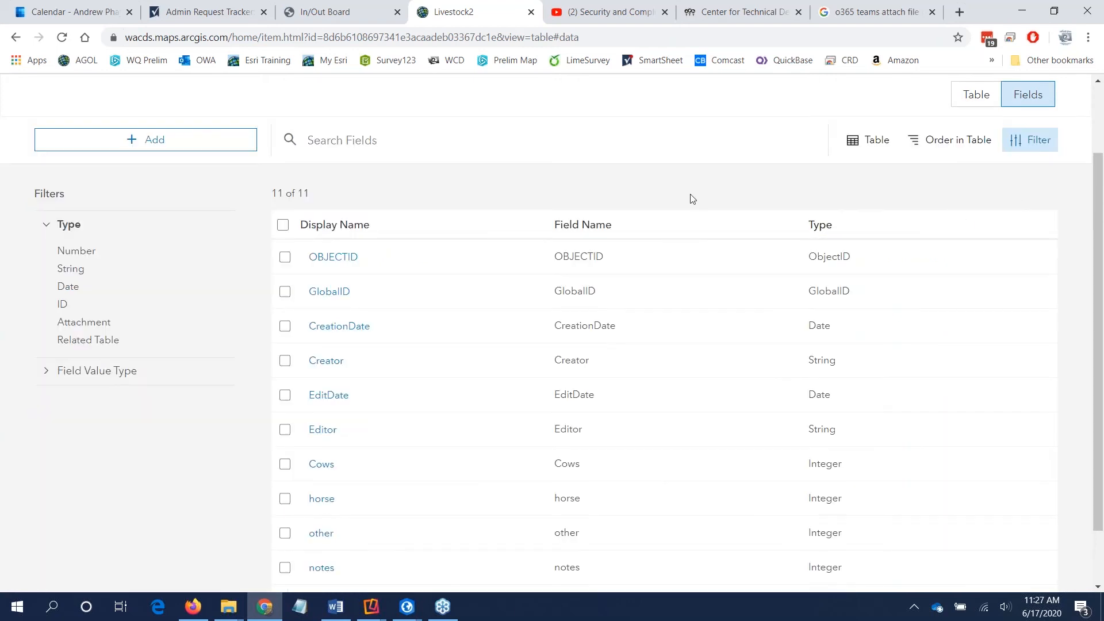
{"action": "scroll", "coordinate": [490, 206], "scroll_direction": "up", "scroll_amount": 2}
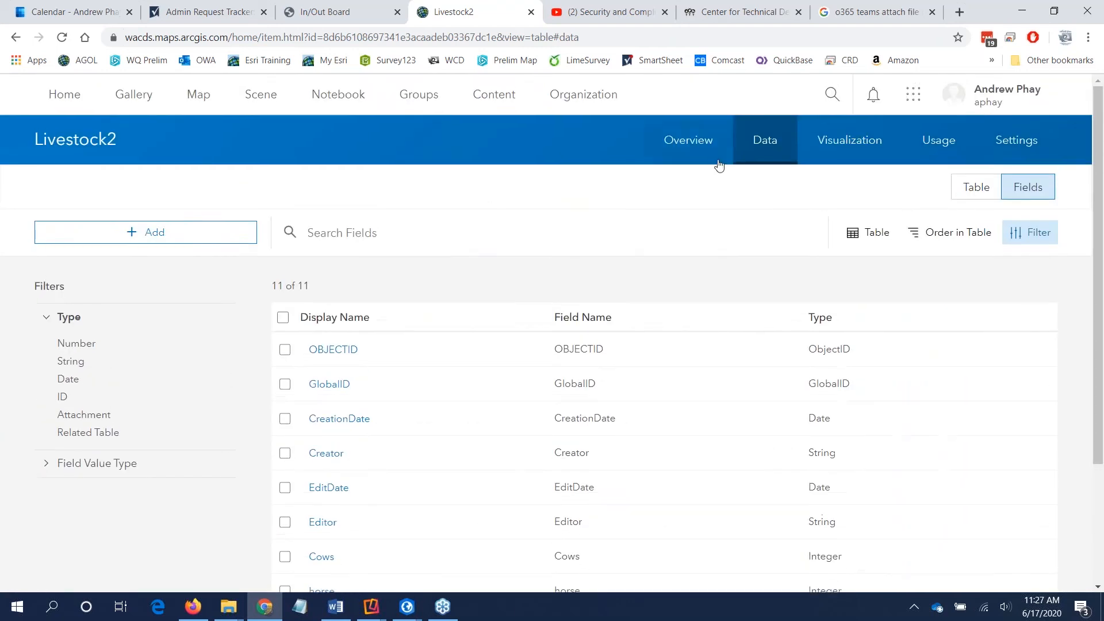
{"action": "left_click", "coordinate": [690, 148]}
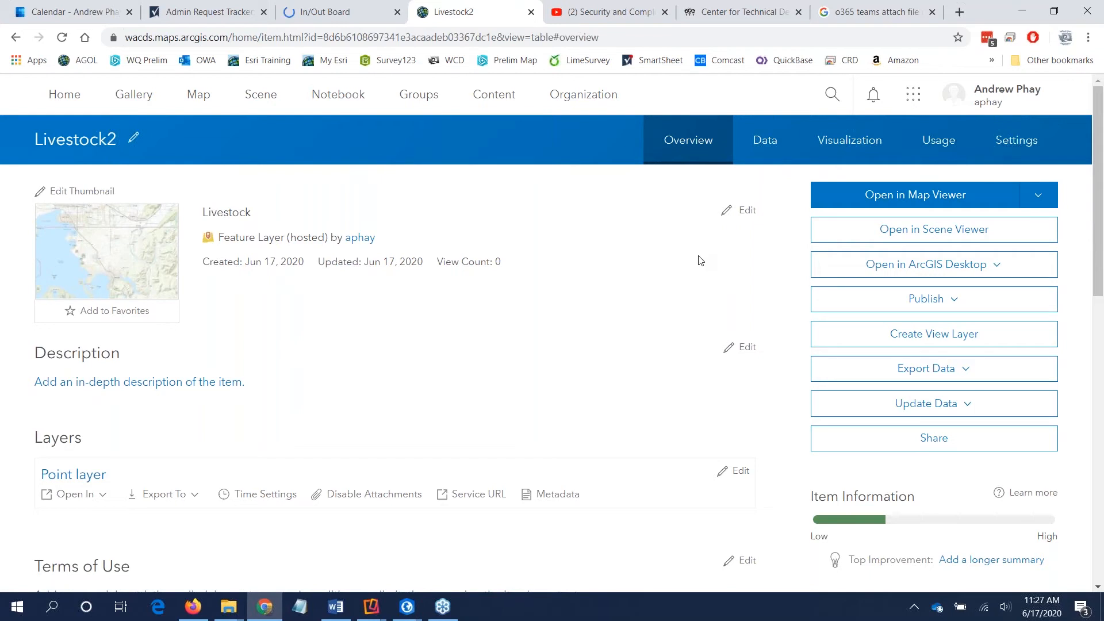
{"action": "left_click", "coordinate": [497, 97]}
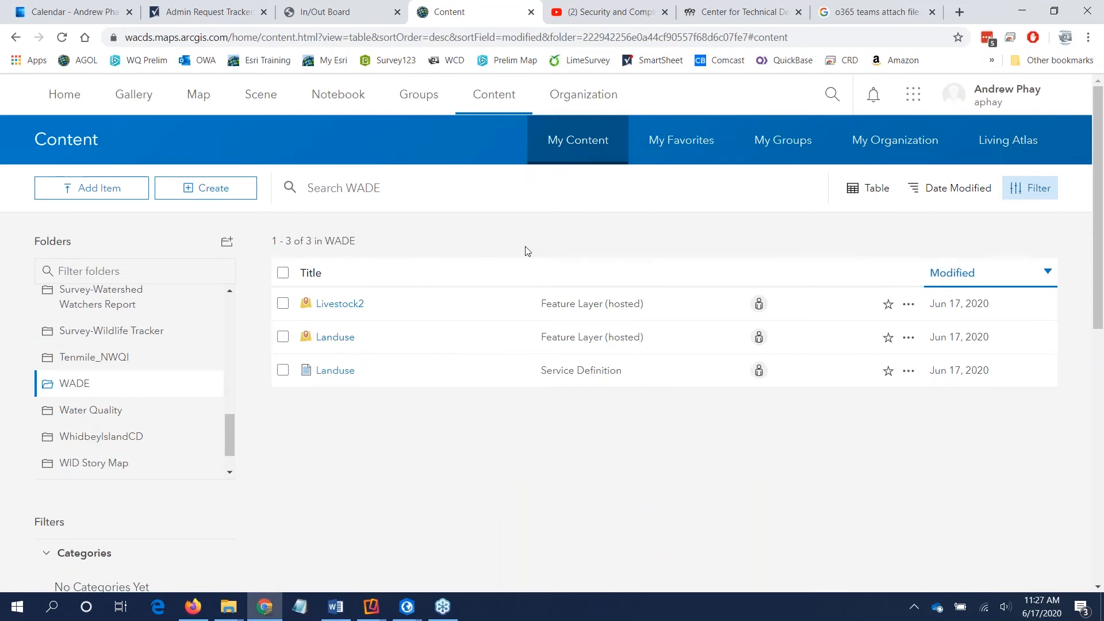
{"action": "left_click", "coordinate": [341, 340]}
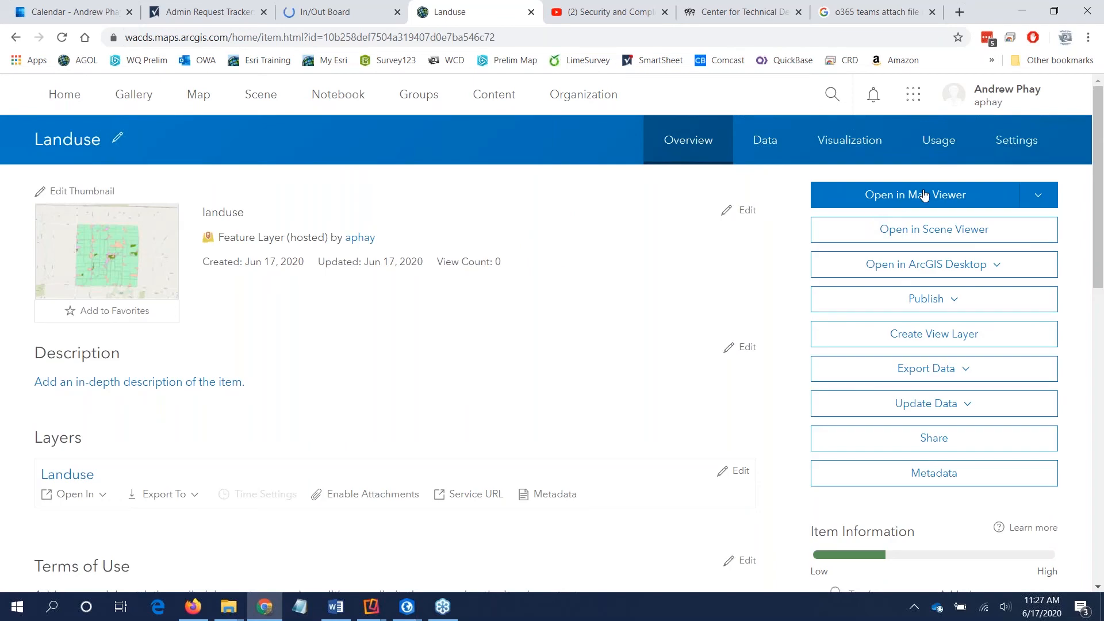
Step: Enable editing, sync and tracking of who created and last updated features for the Landuse layer, and save the settings
{"action": "left_click", "coordinate": [1023, 153]}
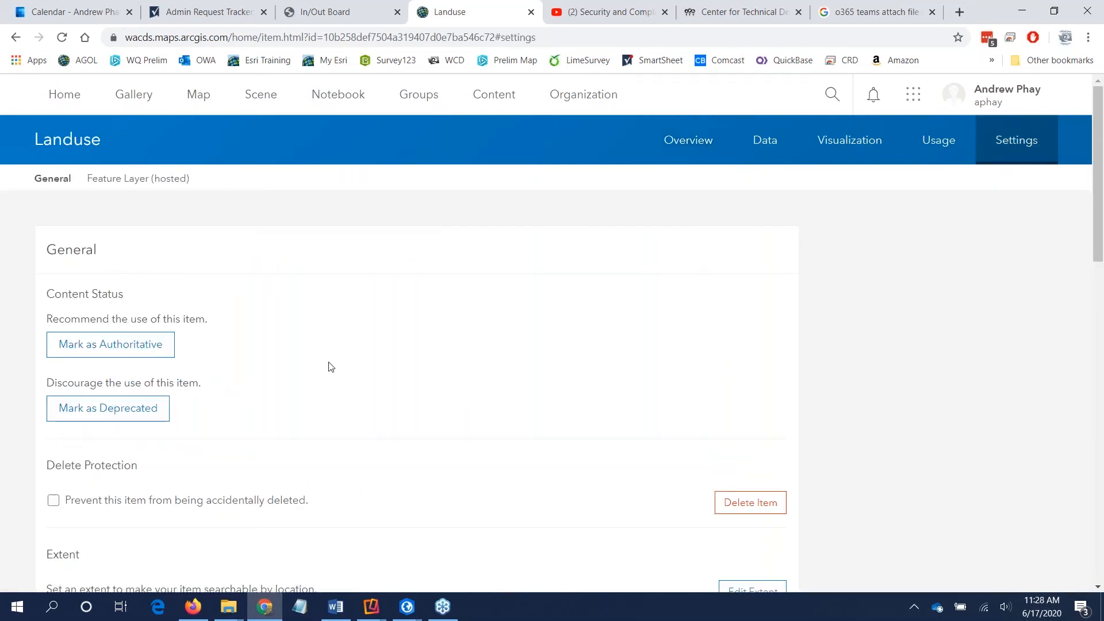
{"action": "scroll", "coordinate": [330, 365], "scroll_direction": "down", "scroll_amount": 10}
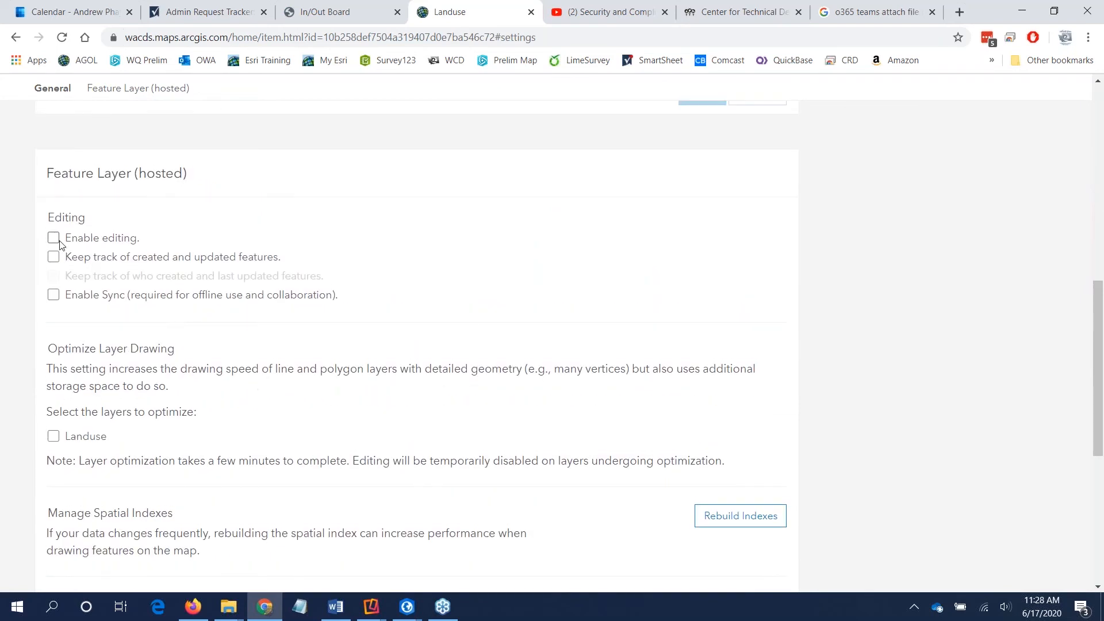
{"action": "left_click", "coordinate": [53, 239]}
{"action": "left_click", "coordinate": [53, 295]}
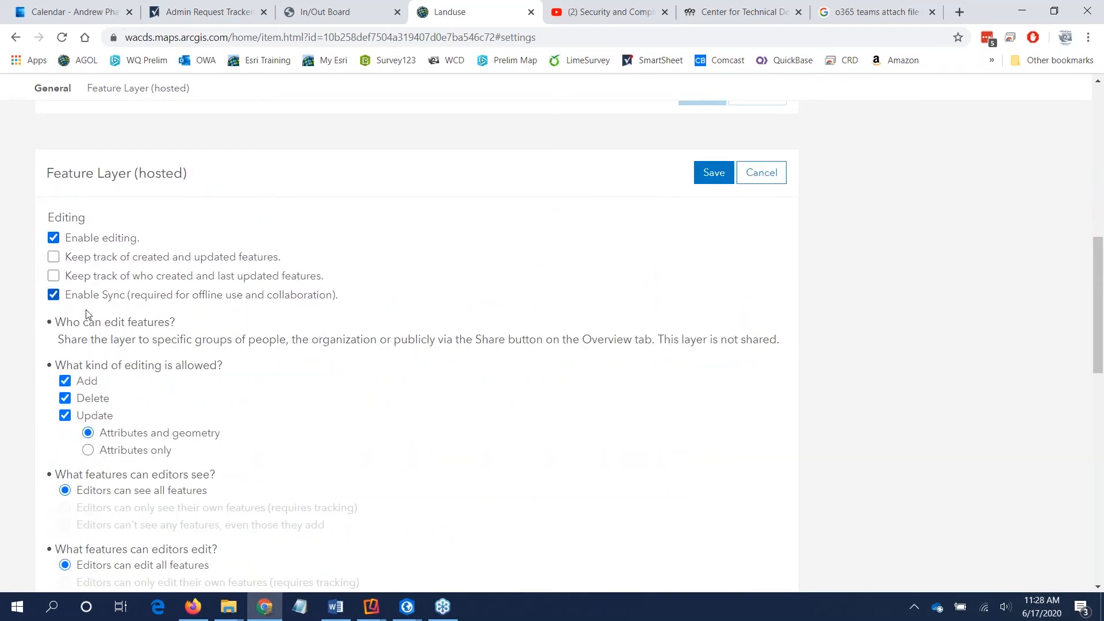
{"action": "left_click", "coordinate": [54, 277]}
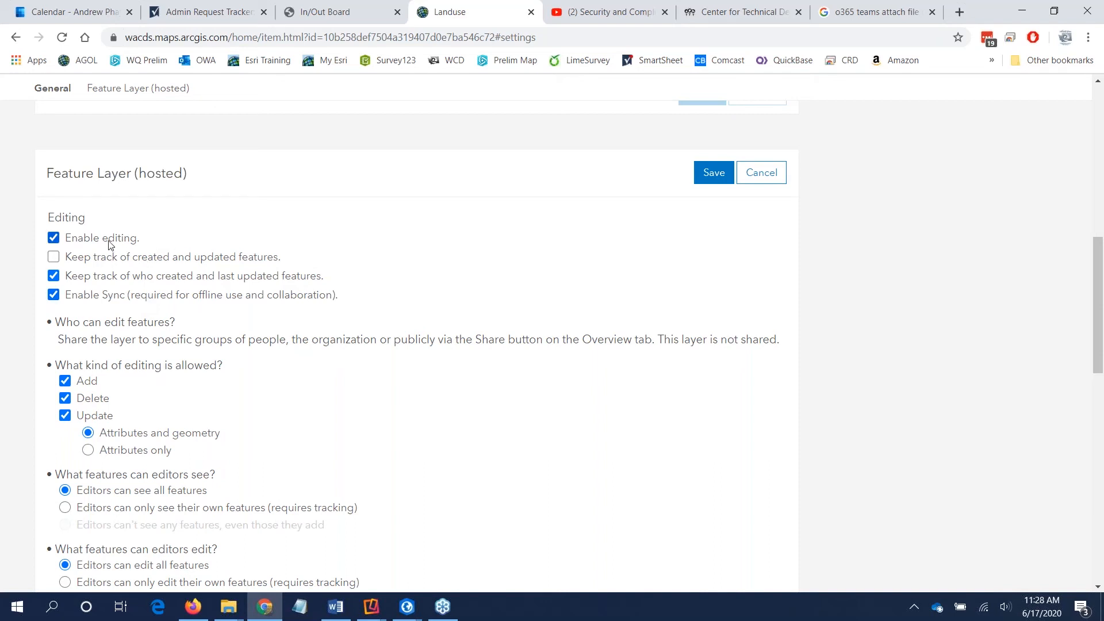
{"action": "left_click", "coordinate": [719, 180]}
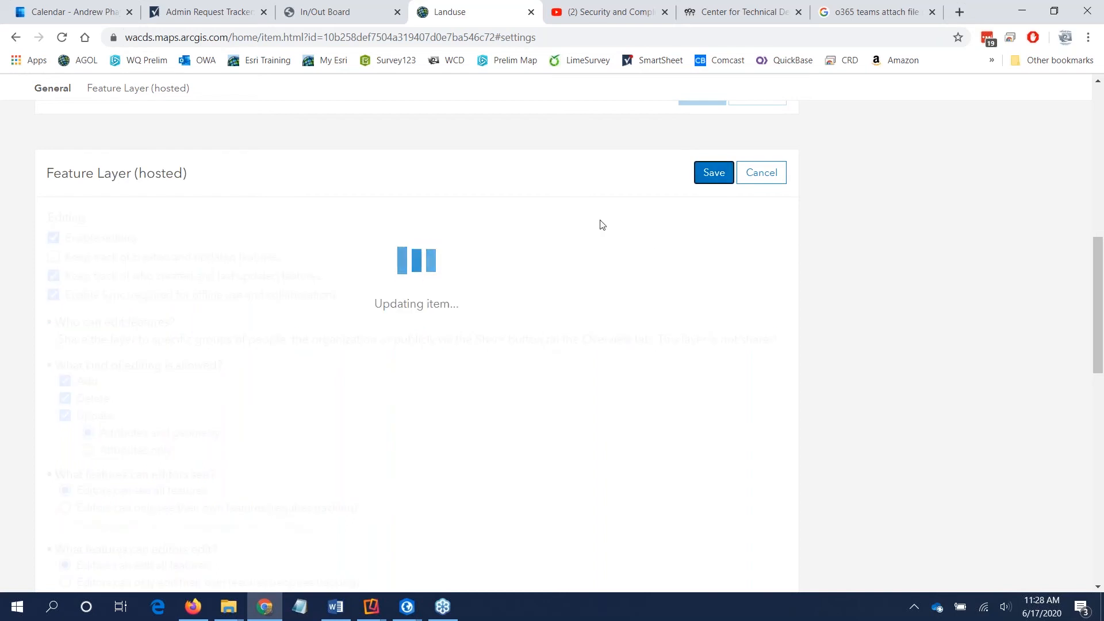
{"action": "scroll", "coordinate": [581, 261], "scroll_direction": "up", "scroll_amount": 6}
{"action": "scroll", "coordinate": [582, 271], "scroll_direction": "up", "scroll_amount": 8}
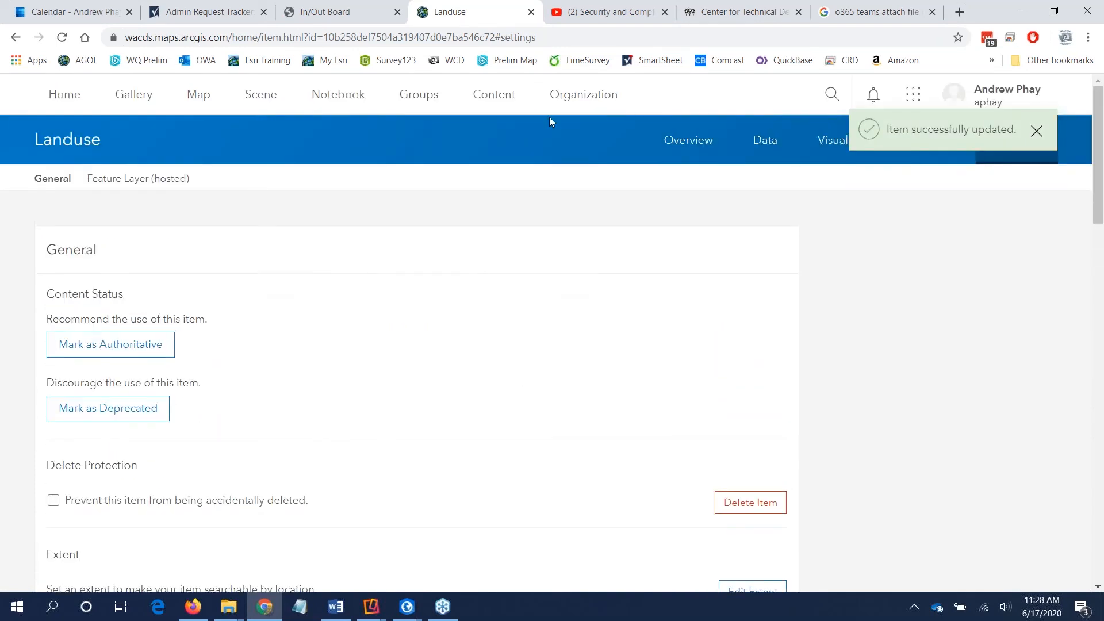
Step: Open the Landuse layer in Map Viewer from its item overview and show the map's contents
{"action": "left_click", "coordinate": [698, 143]}
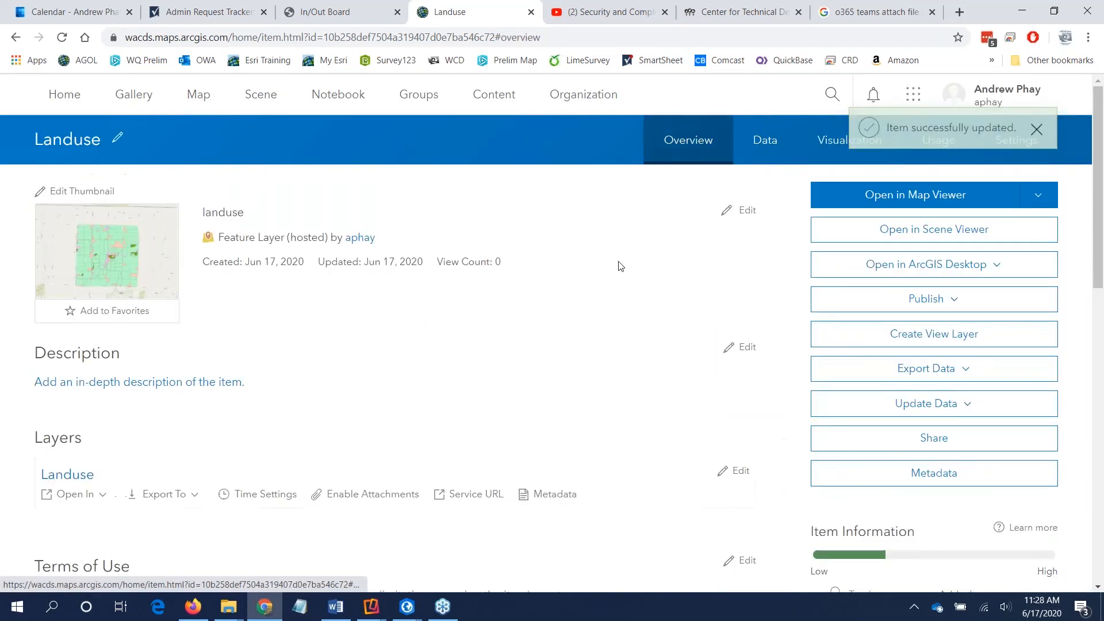
{"action": "left_click", "coordinate": [912, 195]}
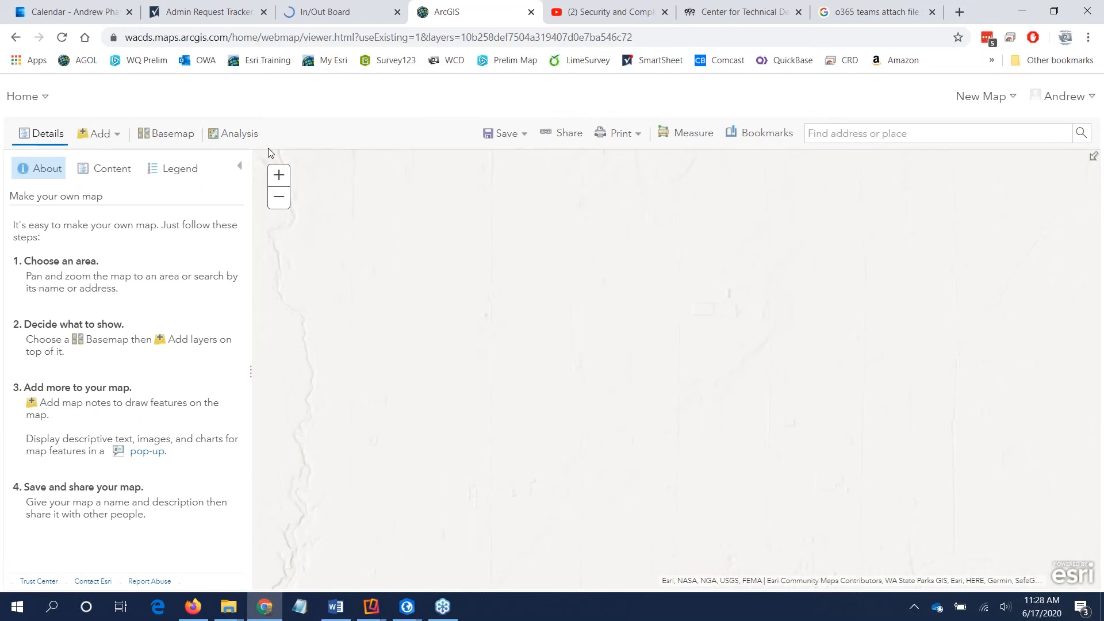
{"action": "left_click", "coordinate": [112, 168]}
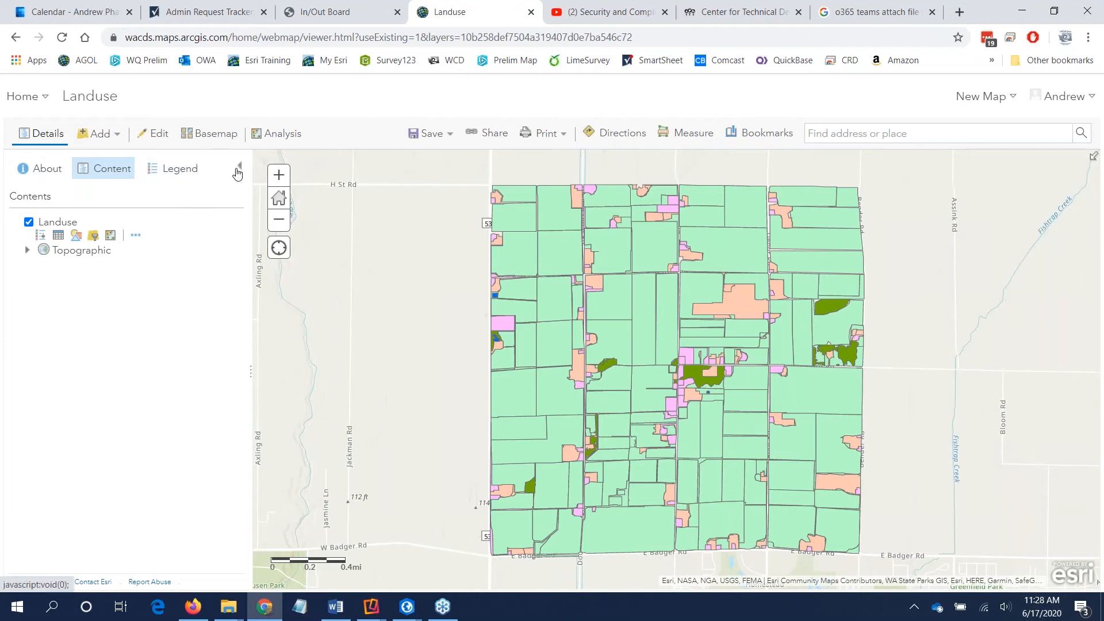
Step: Add the Livestock2 layer from My Content to the Landuse map
{"action": "left_click", "coordinate": [104, 136]}
{"action": "left_click", "coordinate": [113, 160]}
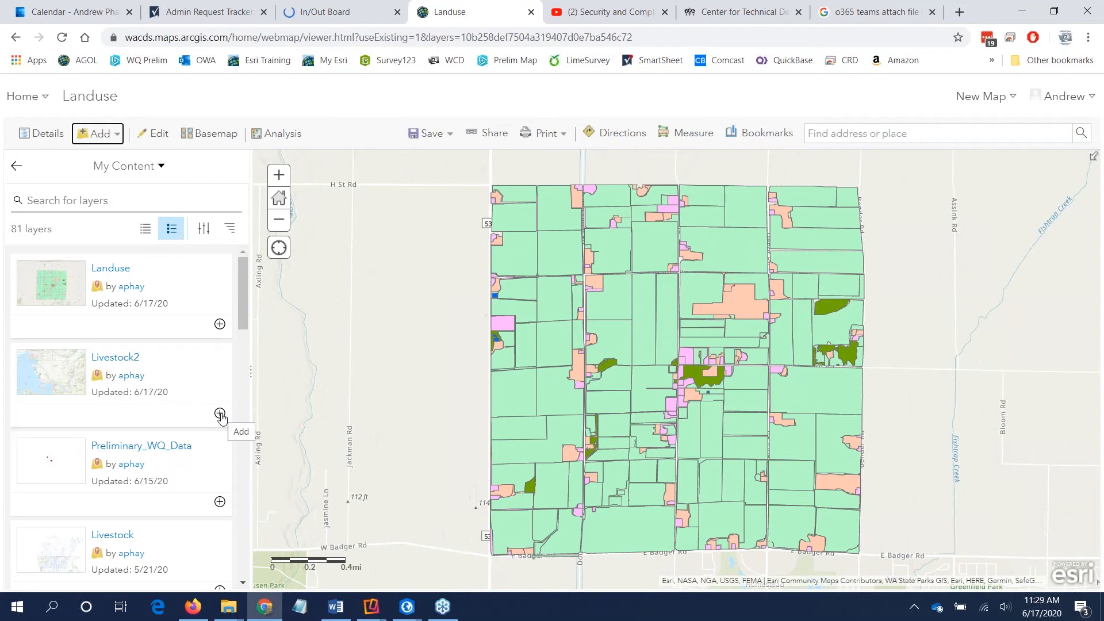
{"action": "left_click", "coordinate": [220, 414]}
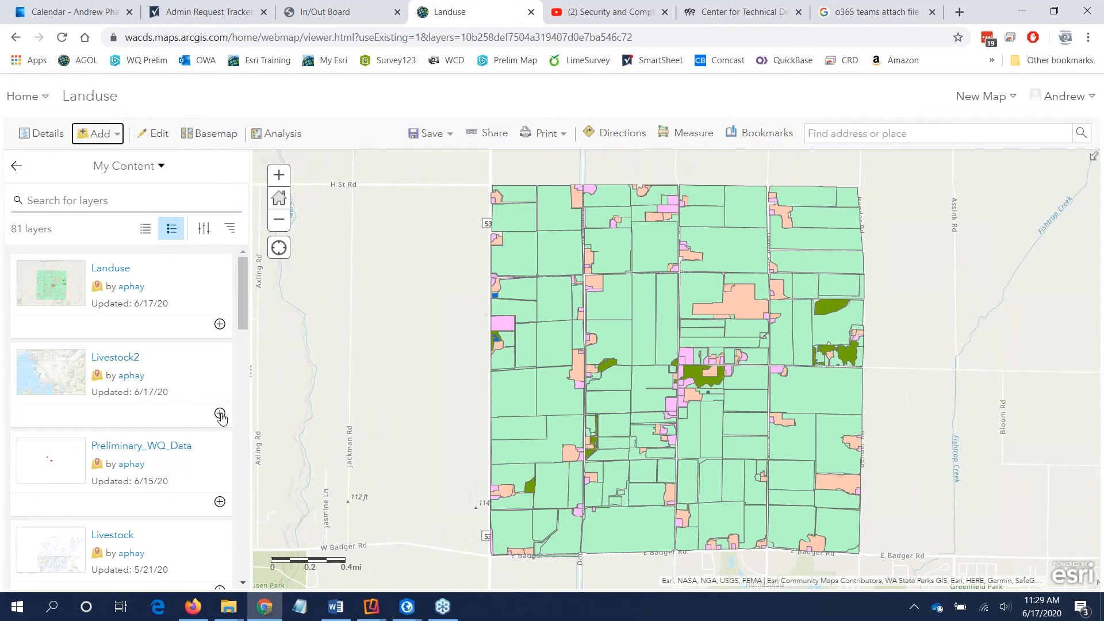
Step: Search My Content for "streams" and add the River_And_Streams_20150304 layer to the map, returning to the map contents
{"action": "left_click", "coordinate": [75, 198]}
{"action": "type", "text": "streams"}
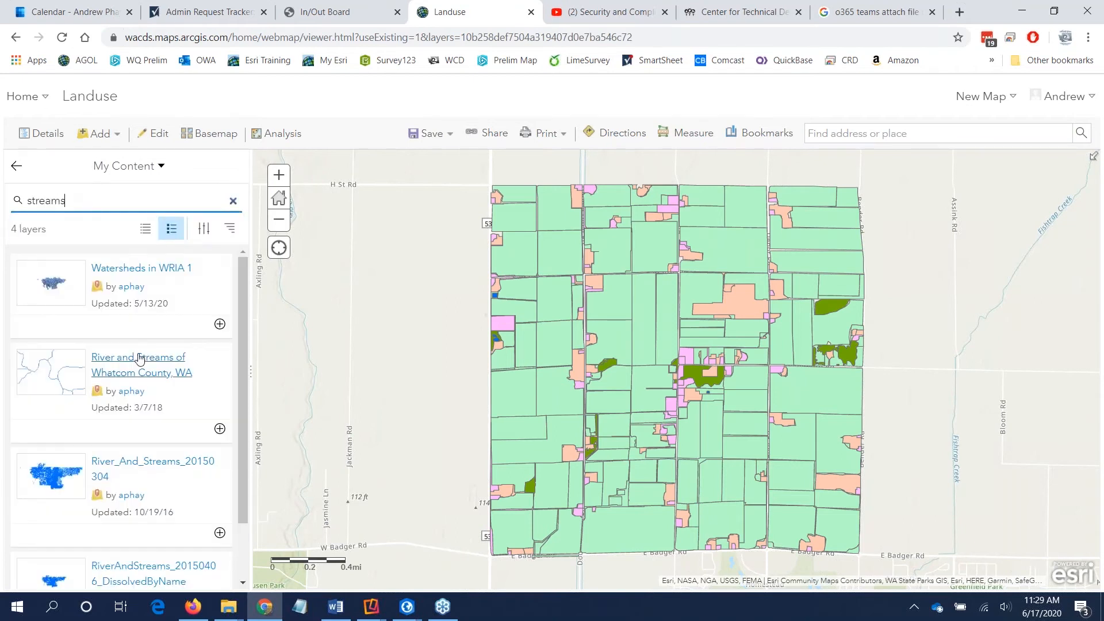
{"action": "scroll", "coordinate": [147, 360], "scroll_direction": "down", "scroll_amount": 1}
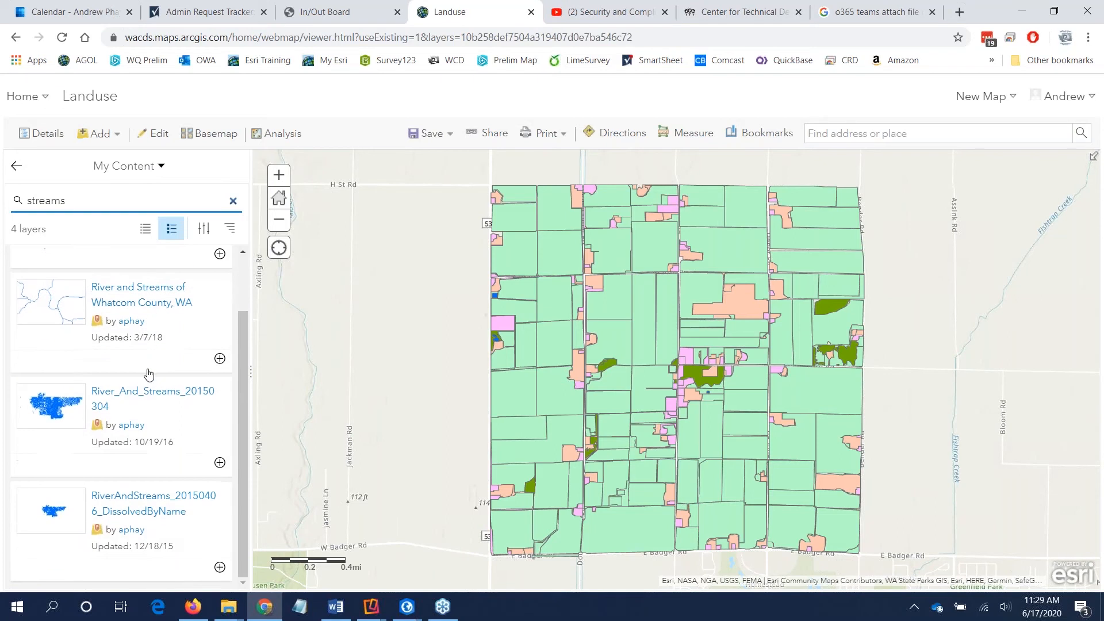
{"action": "left_click", "coordinate": [220, 463]}
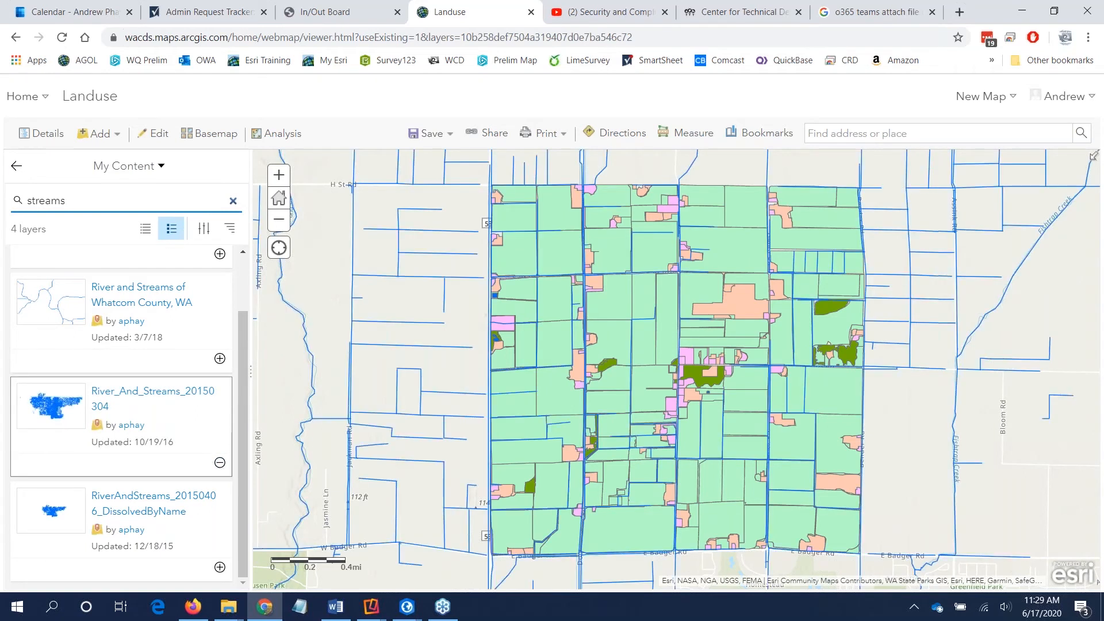
{"action": "left_click", "coordinate": [15, 167]}
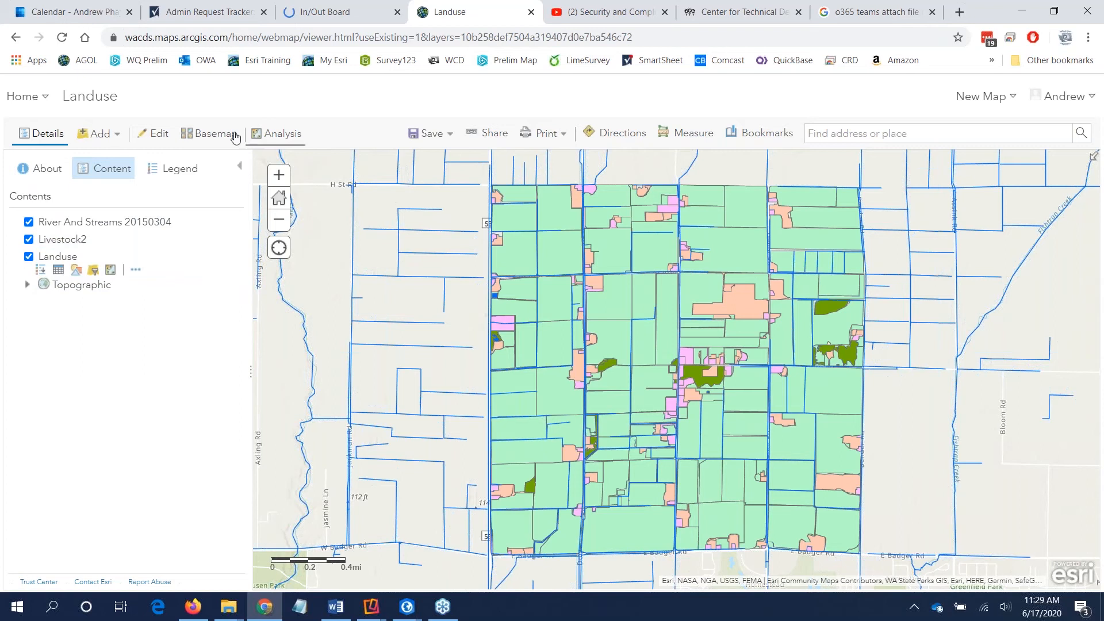
Step: Change the basemap to Imagery Hybrid and make the Landuse layer semi-transparent so the imagery shows through
{"action": "left_click", "coordinate": [211, 133]}
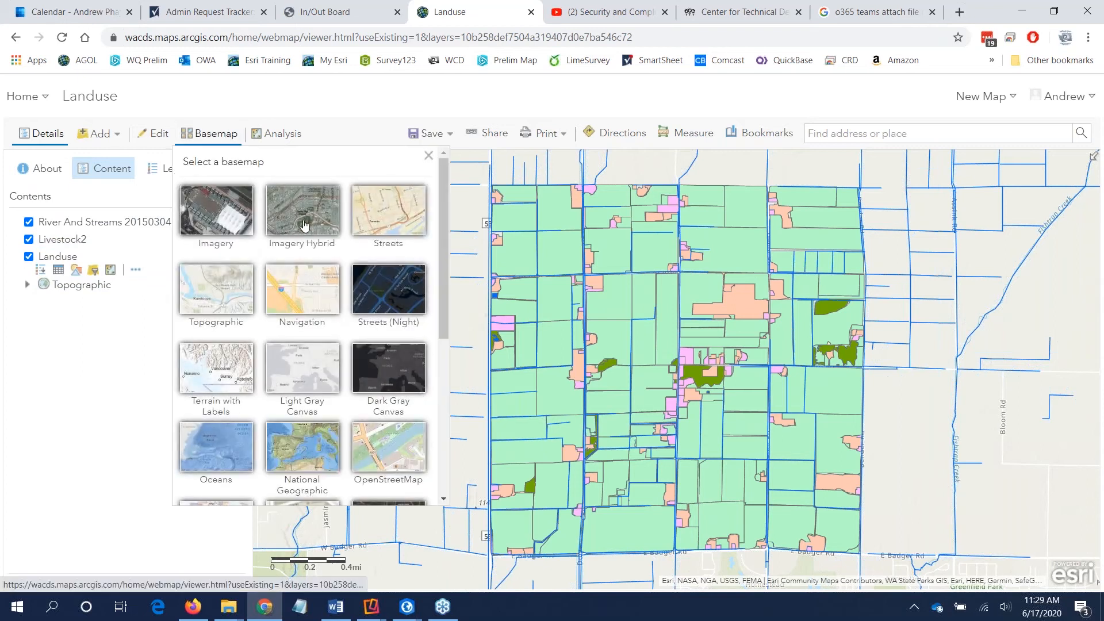
{"action": "left_click", "coordinate": [300, 202]}
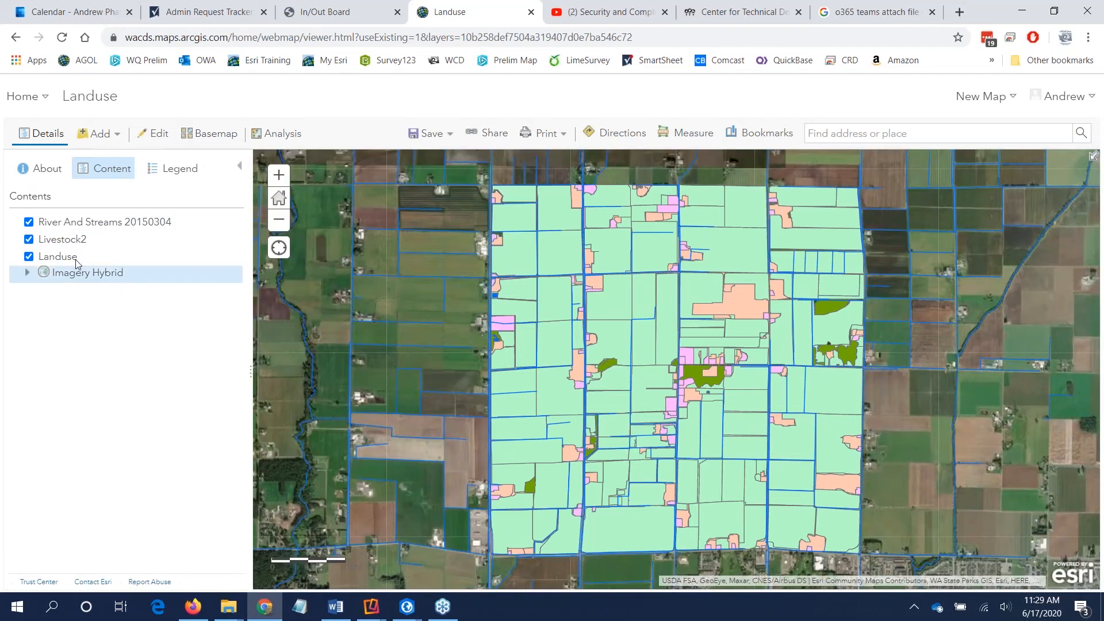
{"action": "mouse_move", "coordinate": [69, 264]}
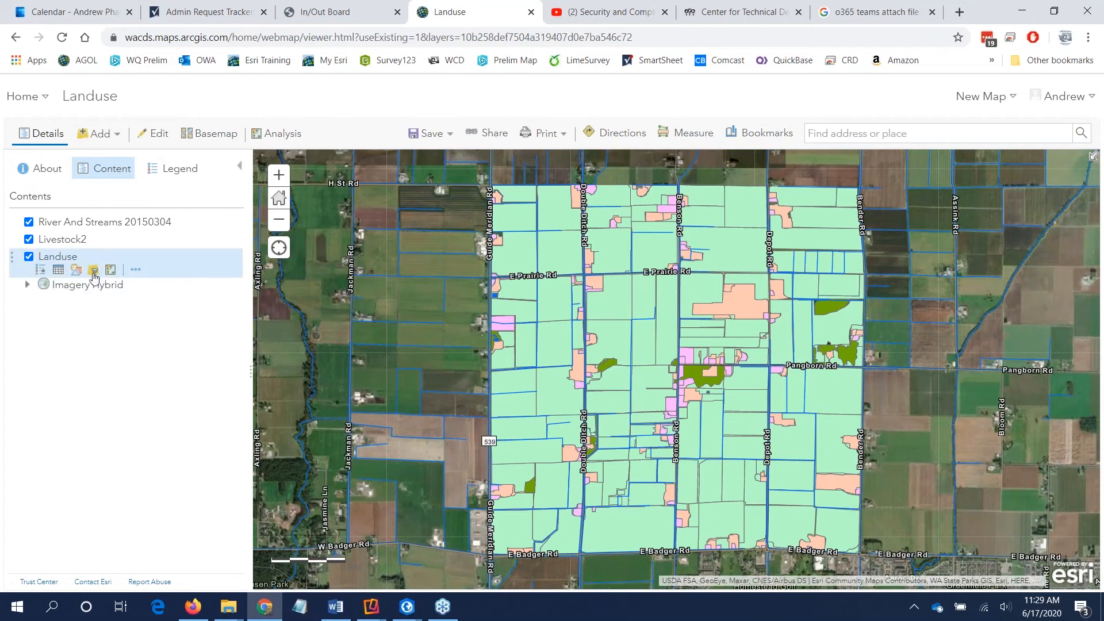
{"action": "left_click", "coordinate": [136, 269]}
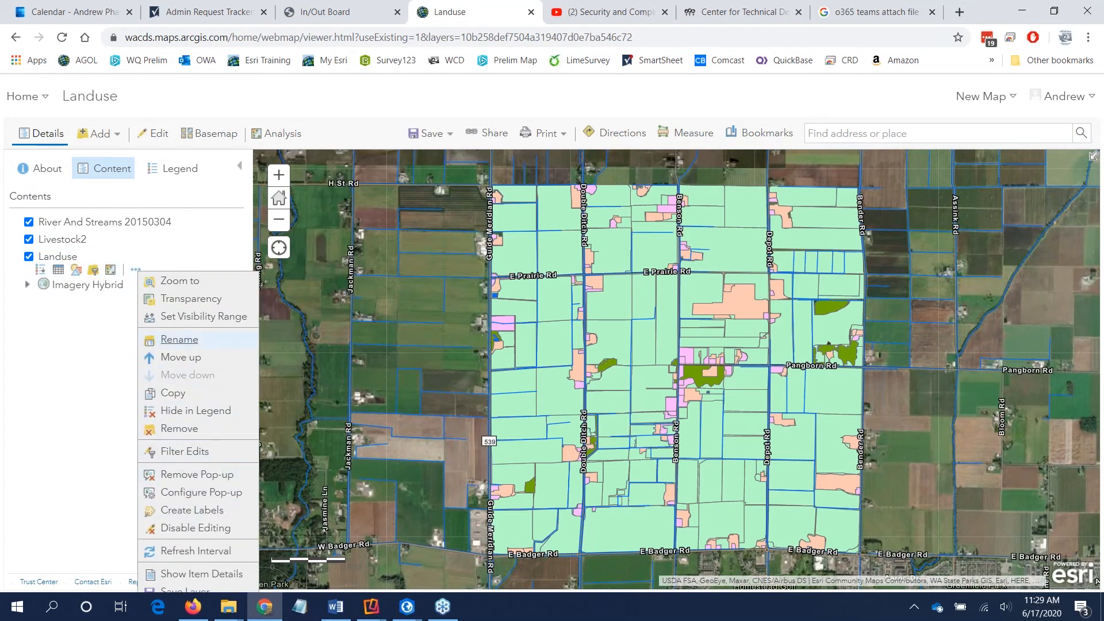
{"action": "left_click", "coordinate": [191, 298]}
{"action": "left_click_drag", "start_coordinate": [301, 329], "coordinate": [358, 333]}
{"action": "left_click", "coordinate": [89, 344]}
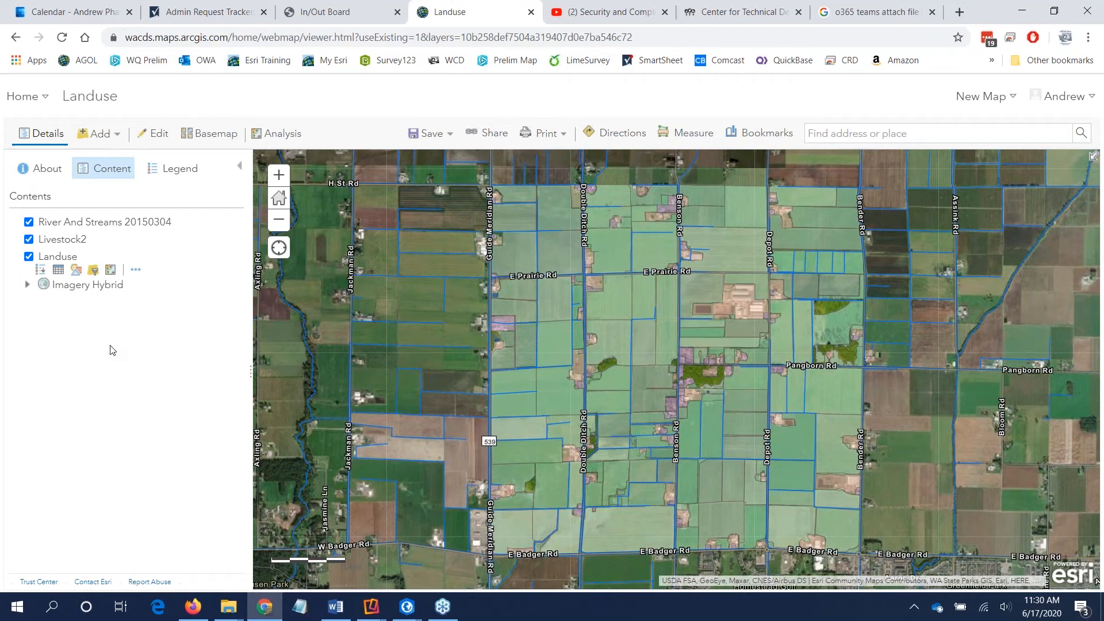
Step: Save the map in the WADE folder with the title "Livestock for wade", the tag "wade" and the summary "wade"
{"action": "left_click", "coordinate": [427, 138]}
{"action": "left_click", "coordinate": [423, 160]}
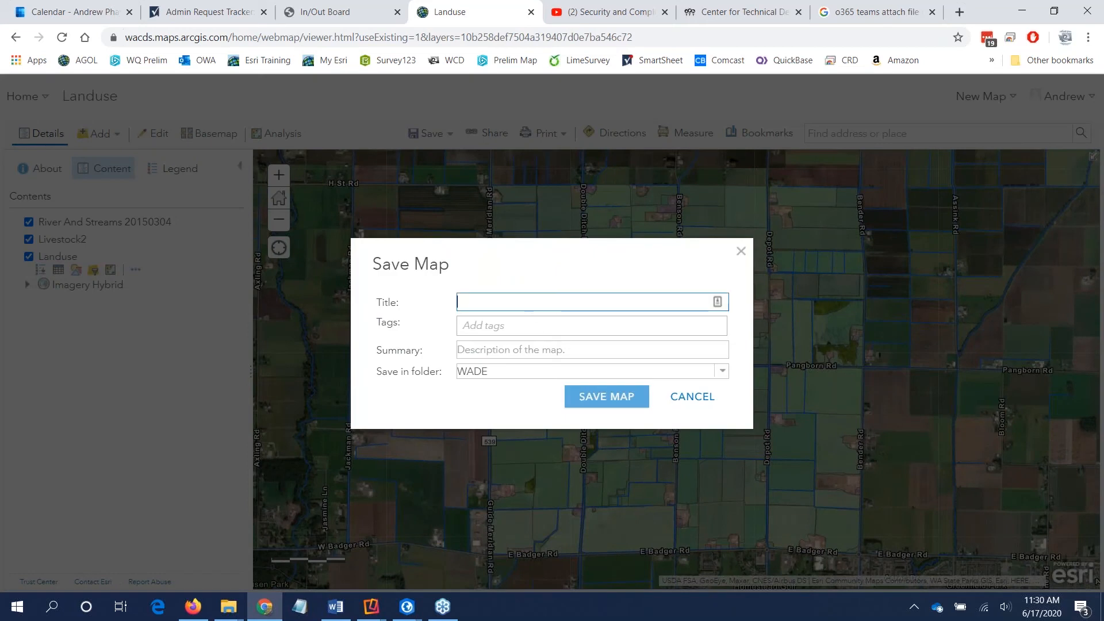
{"action": "type", "text": "Livestock for wade"}
{"action": "left_click", "coordinate": [538, 325]}
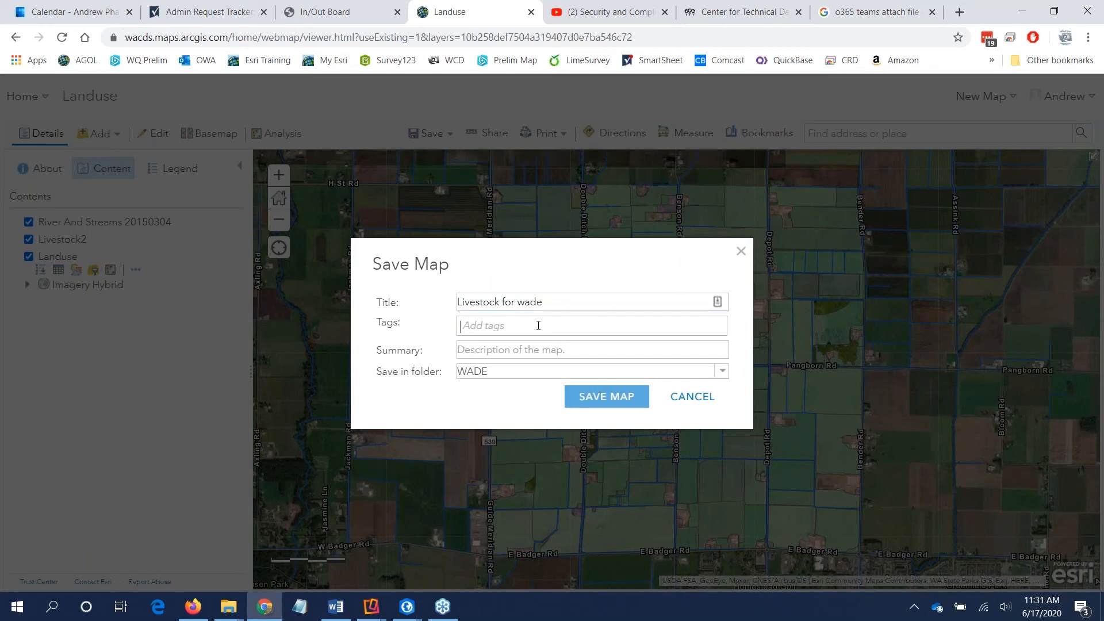
{"action": "type", "text": "was"}
{"action": "key", "text": "BackSpace"}
{"action": "type", "text": "de"}
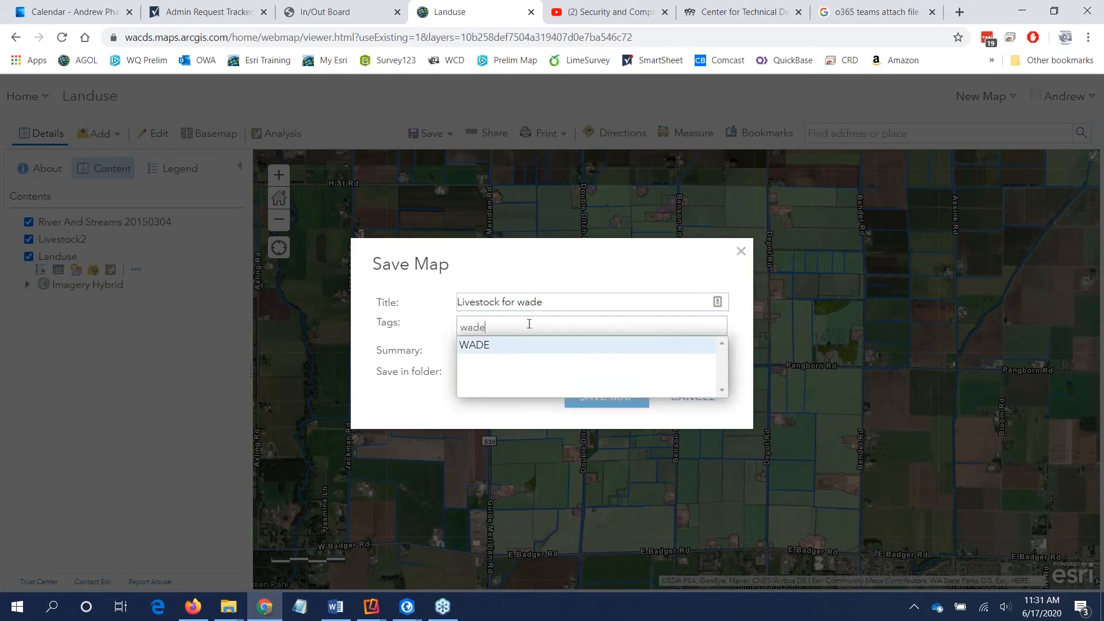
{"action": "key", "text": "Return"}
{"action": "left_click", "coordinate": [492, 356]}
{"action": "type", "text": "wa"}
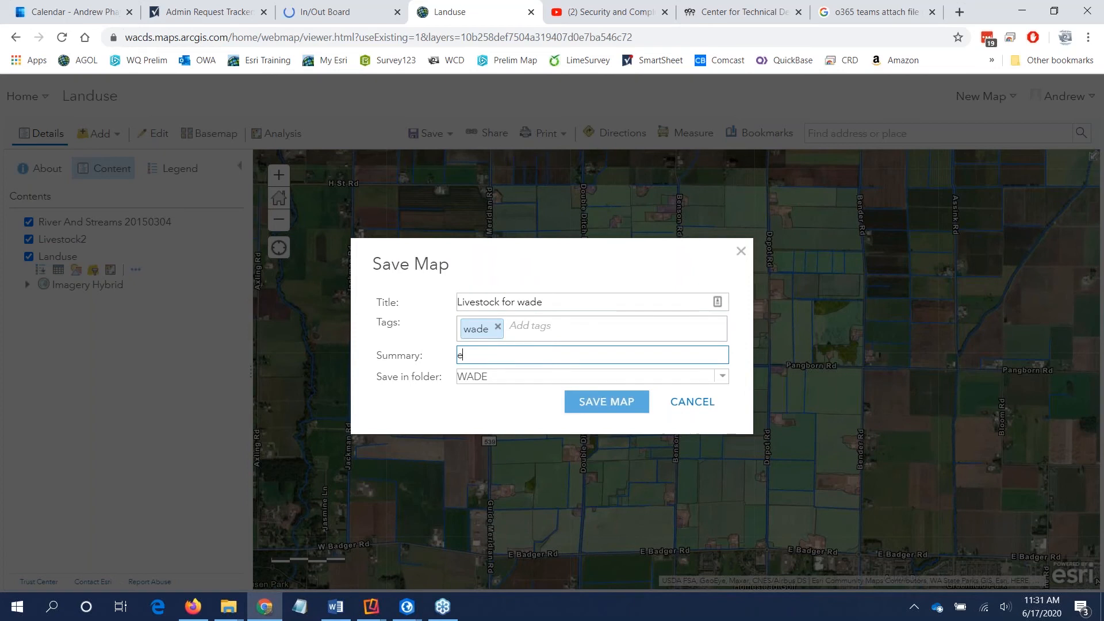
{"action": "type", "text": "de"}
{"action": "left_click", "coordinate": [580, 394]}
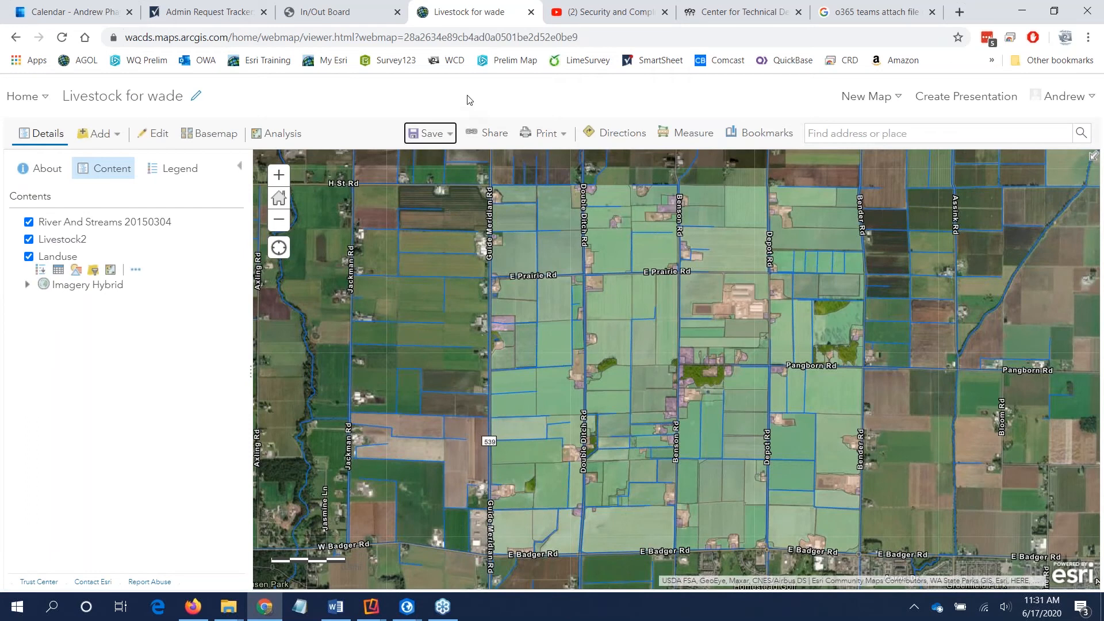
Step: Look at the sharing options for the saved map without changing who can view it
{"action": "left_click", "coordinate": [498, 137]}
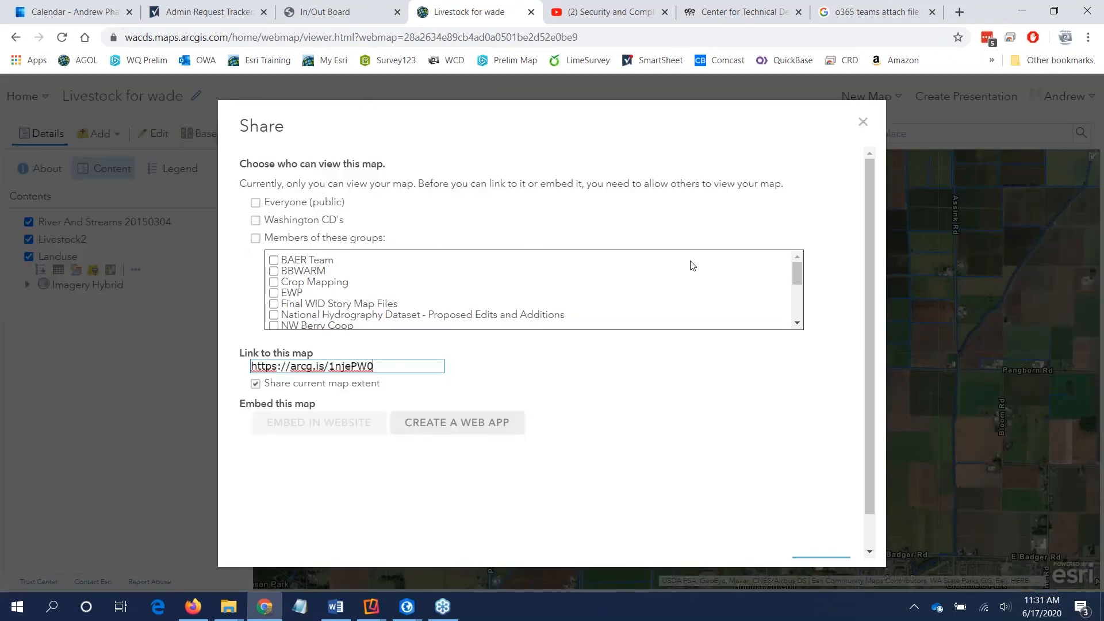
{"action": "left_click", "coordinate": [862, 126]}
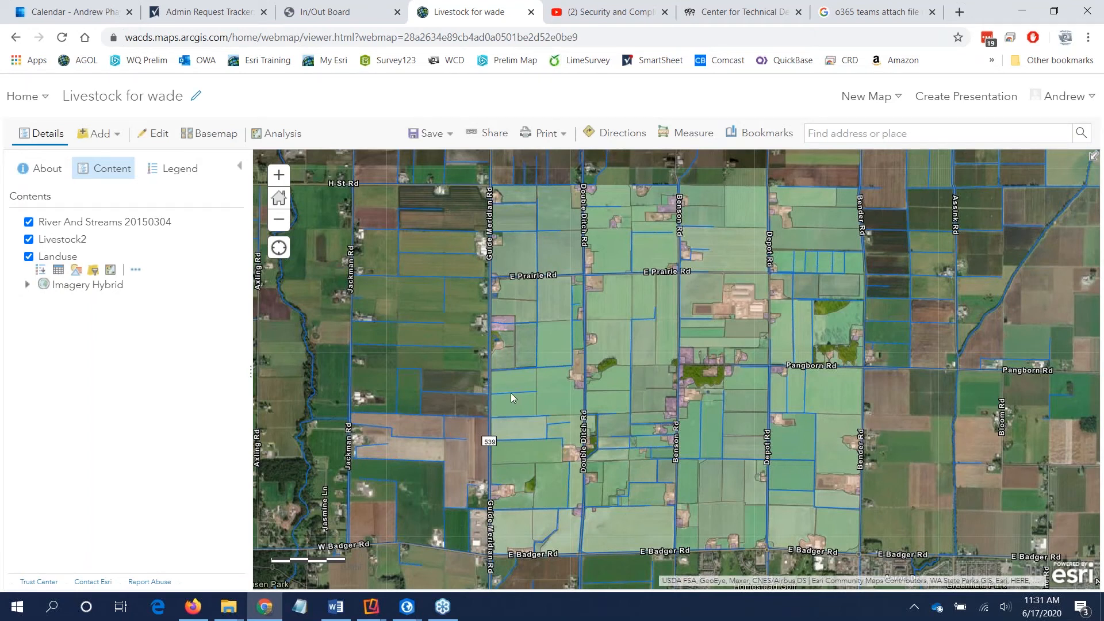
Step: Switch to the Collector app on the mirrored iPad and search its maps for "Wade"
{"action": "mouse_move", "coordinate": [371, 606]}
{"action": "left_click", "coordinate": [437, 563]}
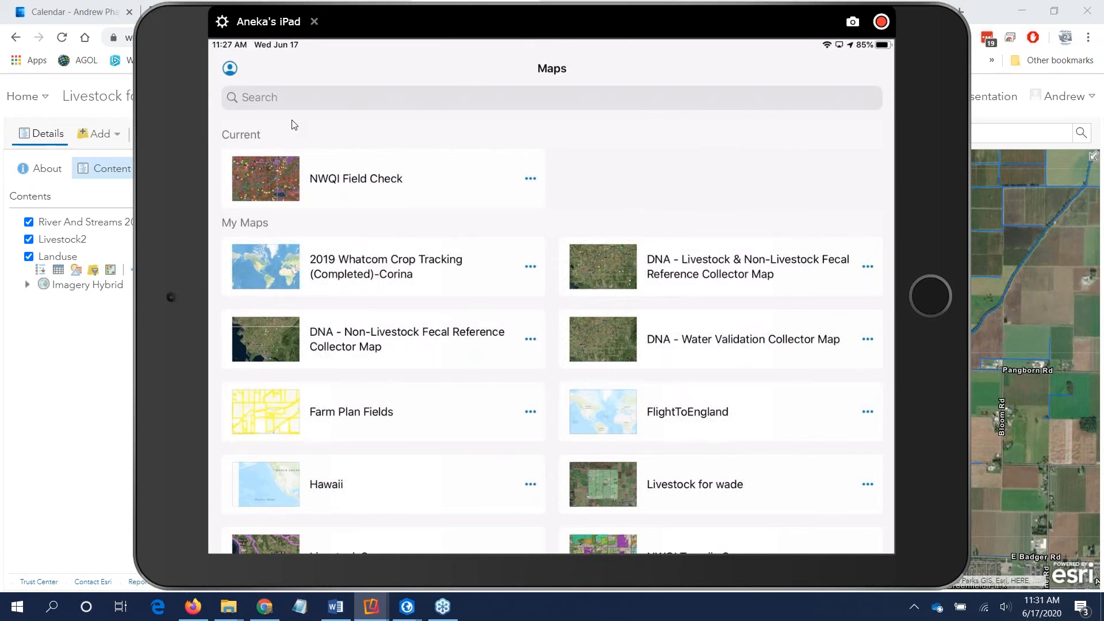
{"action": "type", "text": "Wa"}
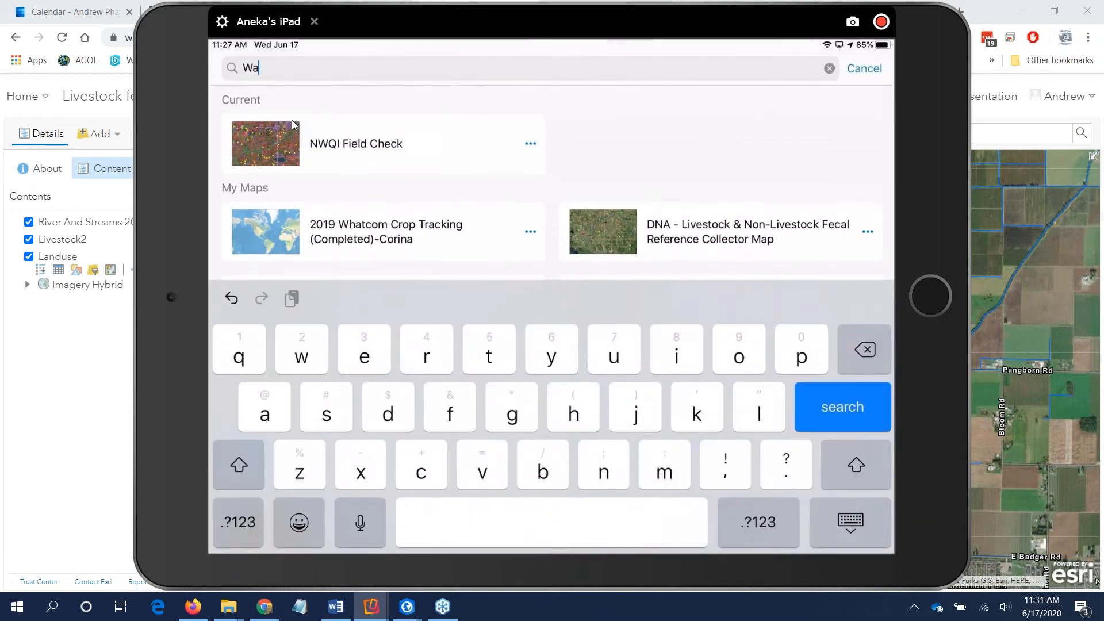
{"action": "type", "text": "de"}
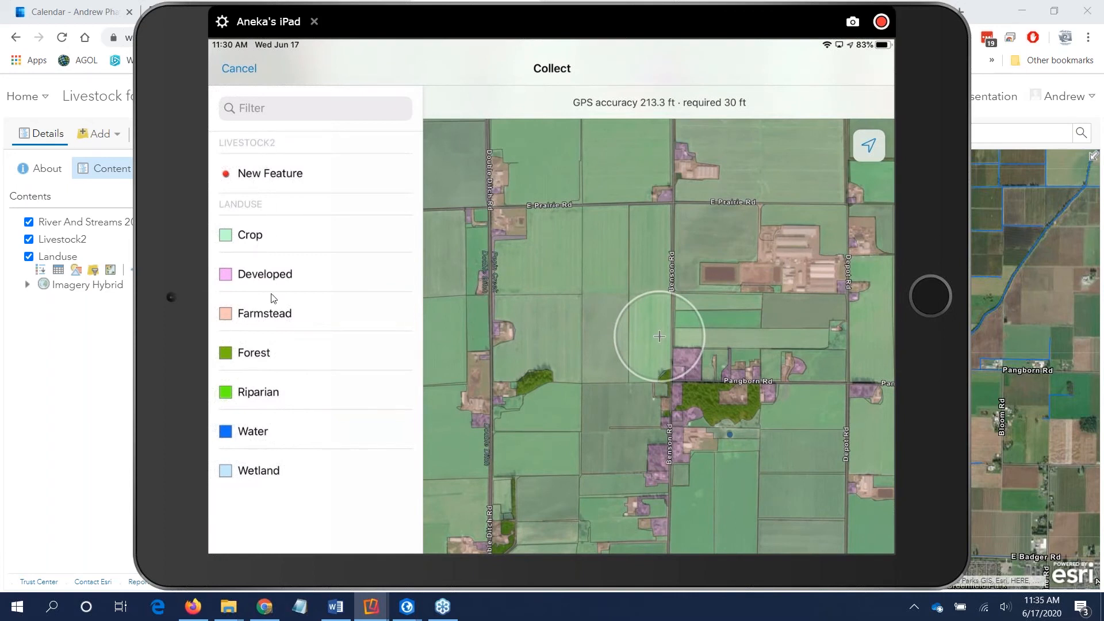
Step: Collect a new Livestock2 point with a photo, Cows, horse and other each set to 1, and notes 5, and submit it
{"action": "left_click", "coordinate": [275, 175]}
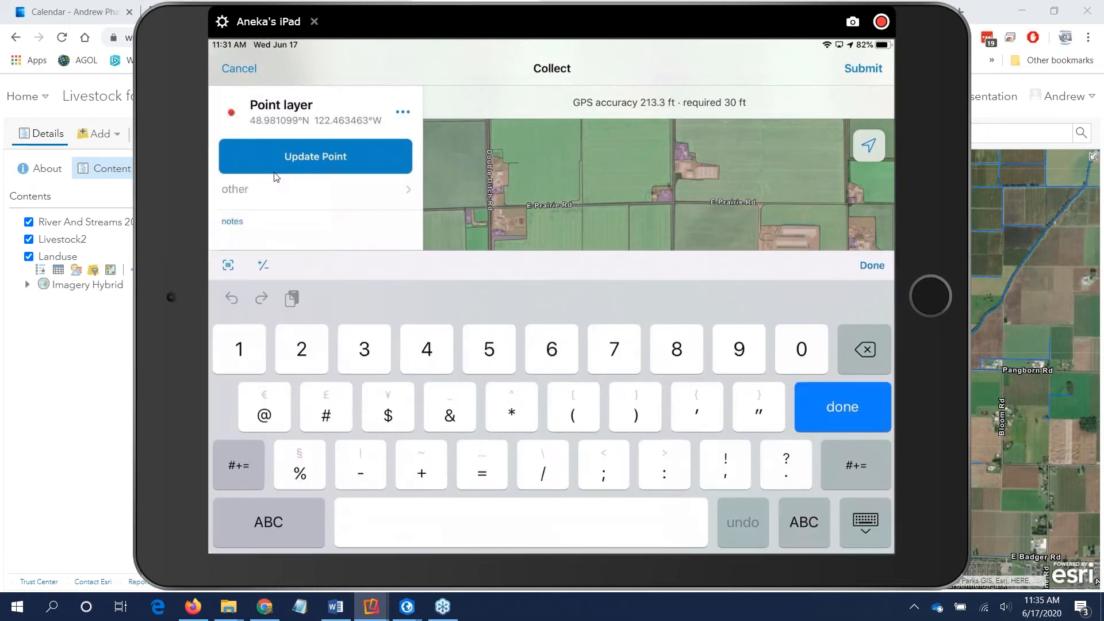
{"action": "type", "text": "58'/-5"}
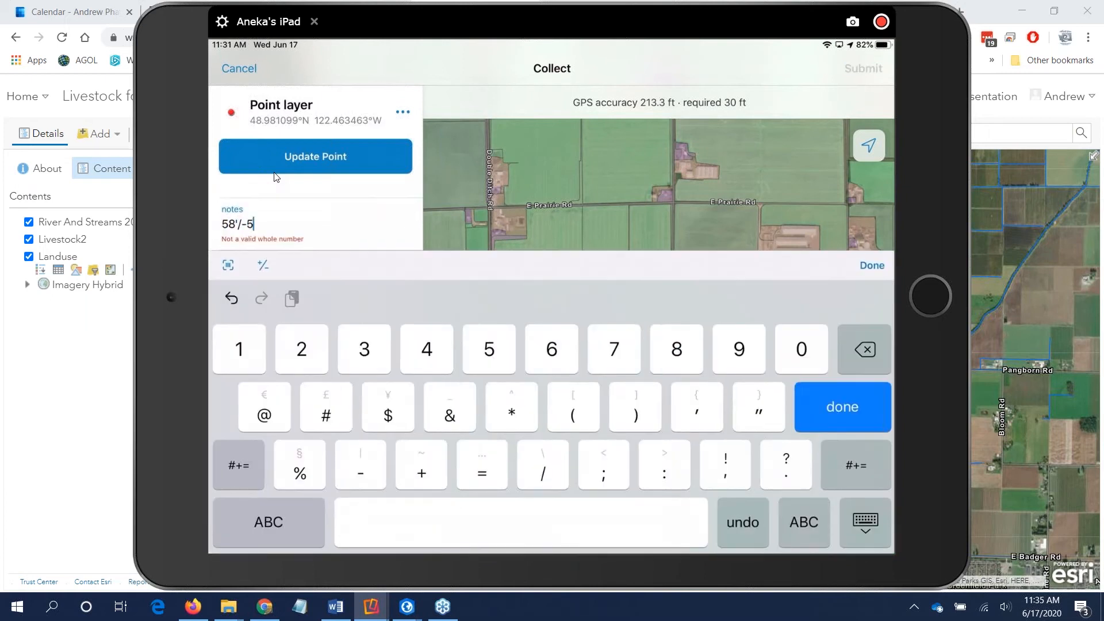
{"action": "type", "text": "thuyf"}
{"action": "key", "text": "Return"}
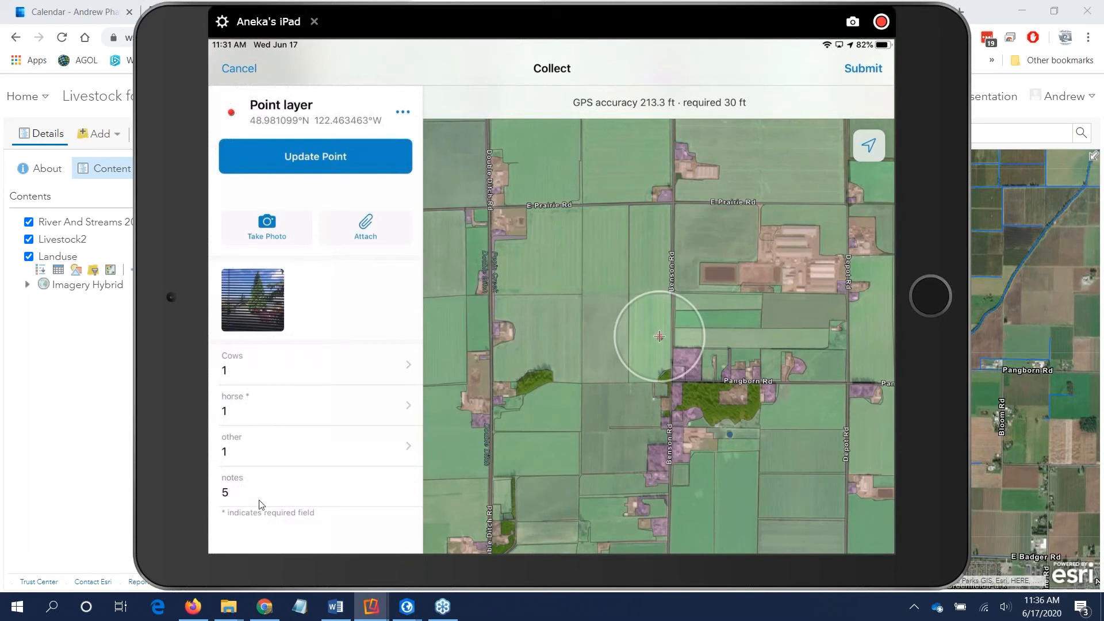
{"action": "left_click", "coordinate": [862, 75]}
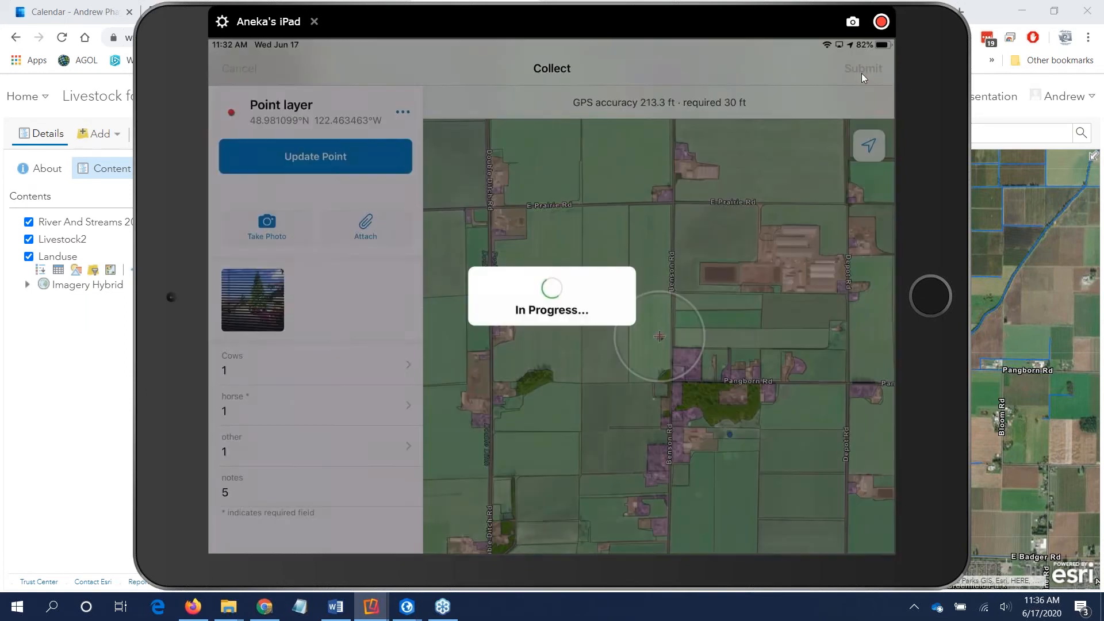
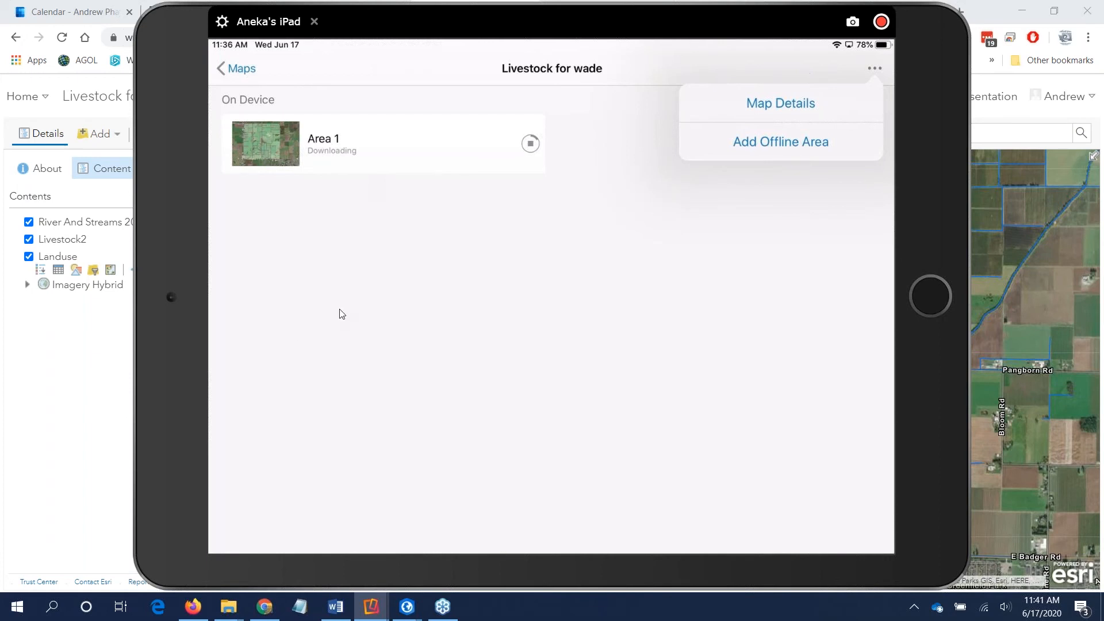
Step: Switch to the web map in the browser and open the attribute configuration of the Landuse layer's pop-up
{"action": "left_click", "coordinate": [118, 355]}
{"action": "left_click", "coordinate": [99, 359]}
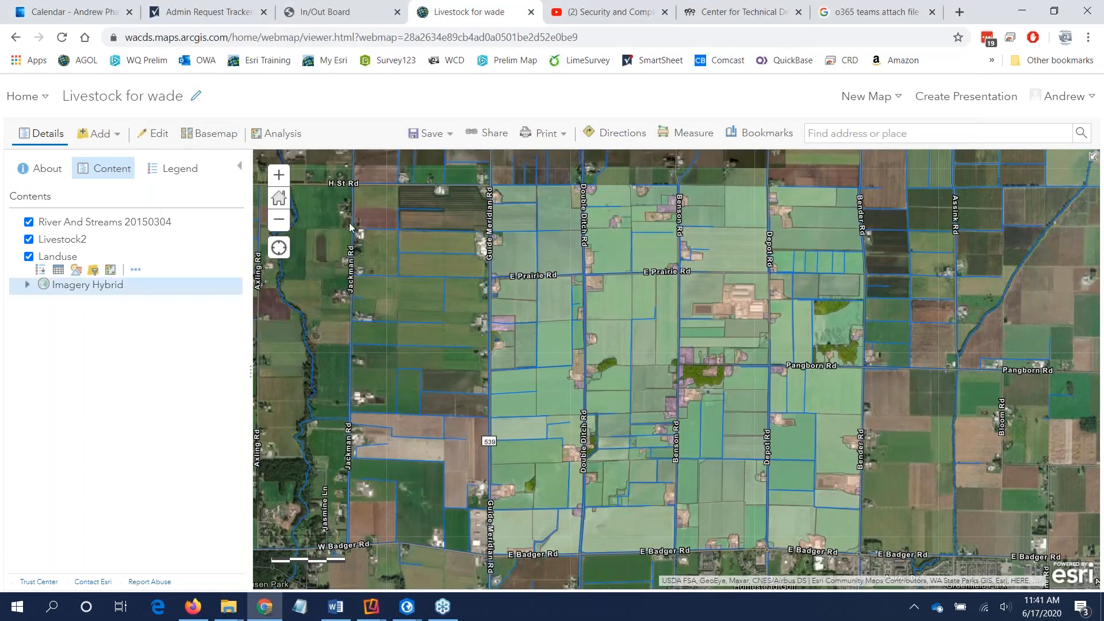
{"action": "left_click", "coordinate": [135, 270]}
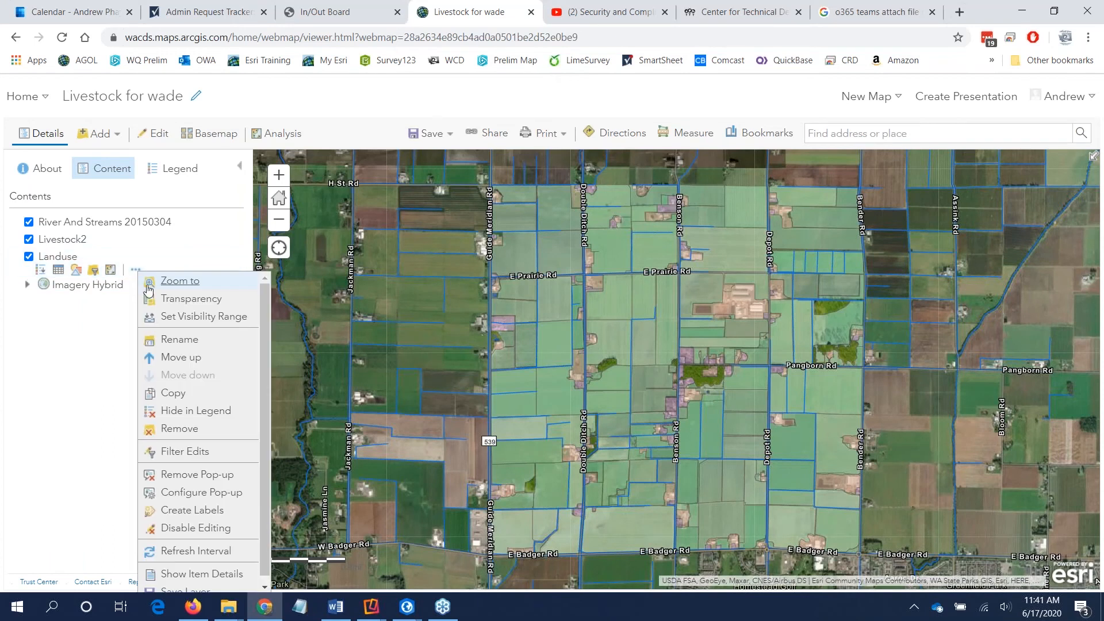
{"action": "left_click", "coordinate": [201, 498]}
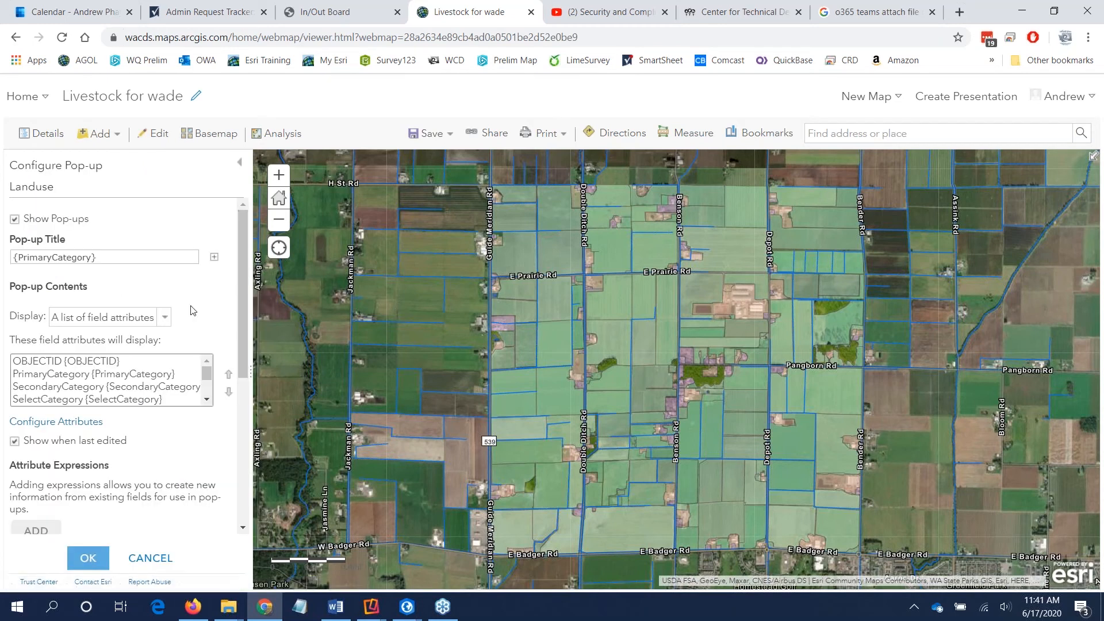
{"action": "left_click", "coordinate": [90, 425]}
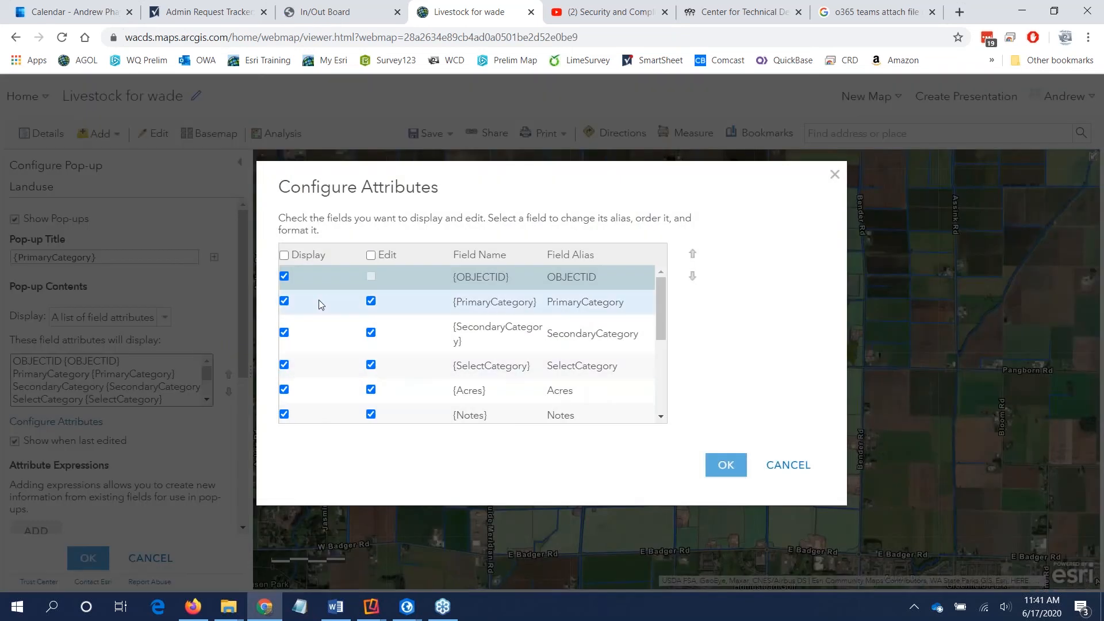
Step: Turn off the display of Shape__Area and Shape__Length in the Landuse pop-up, then discard the pop-up changes
{"action": "scroll", "coordinate": [291, 282], "scroll_direction": "down", "scroll_amount": 1}
{"action": "scroll", "coordinate": [293, 288], "scroll_direction": "down", "scroll_amount": 2}
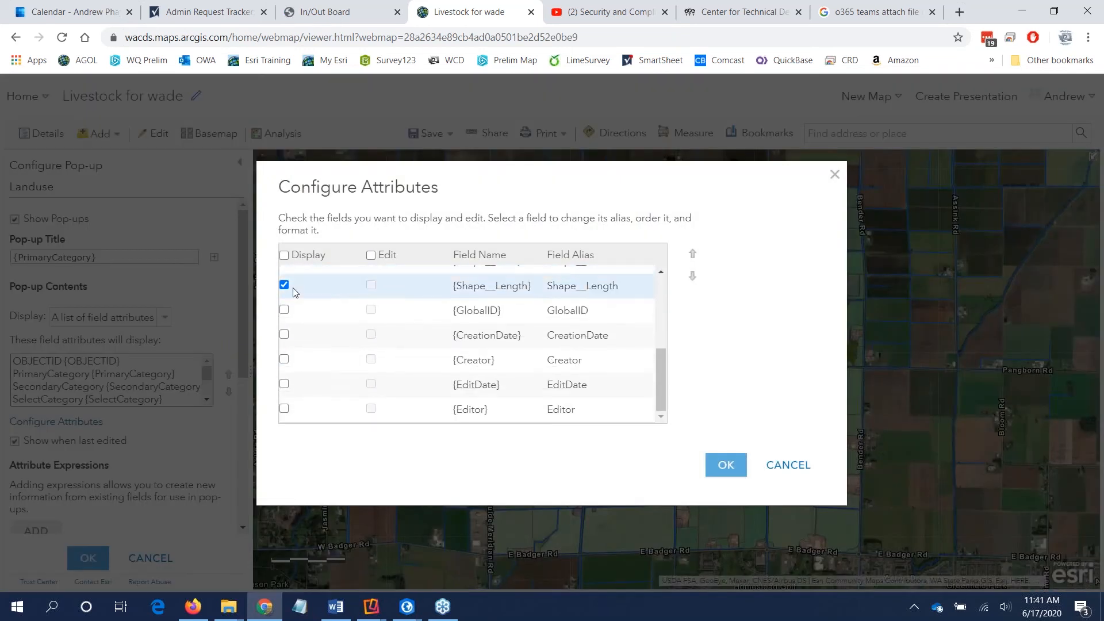
{"action": "scroll", "coordinate": [294, 322], "scroll_direction": "up", "scroll_amount": 1}
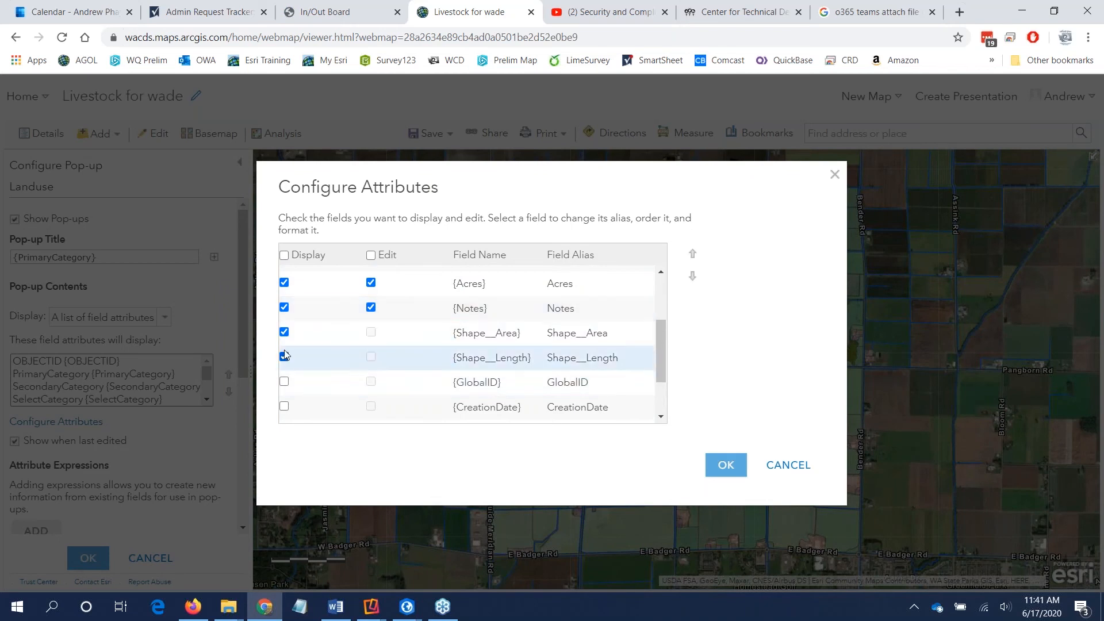
{"action": "left_click", "coordinate": [284, 332]}
{"action": "left_click", "coordinate": [284, 356]}
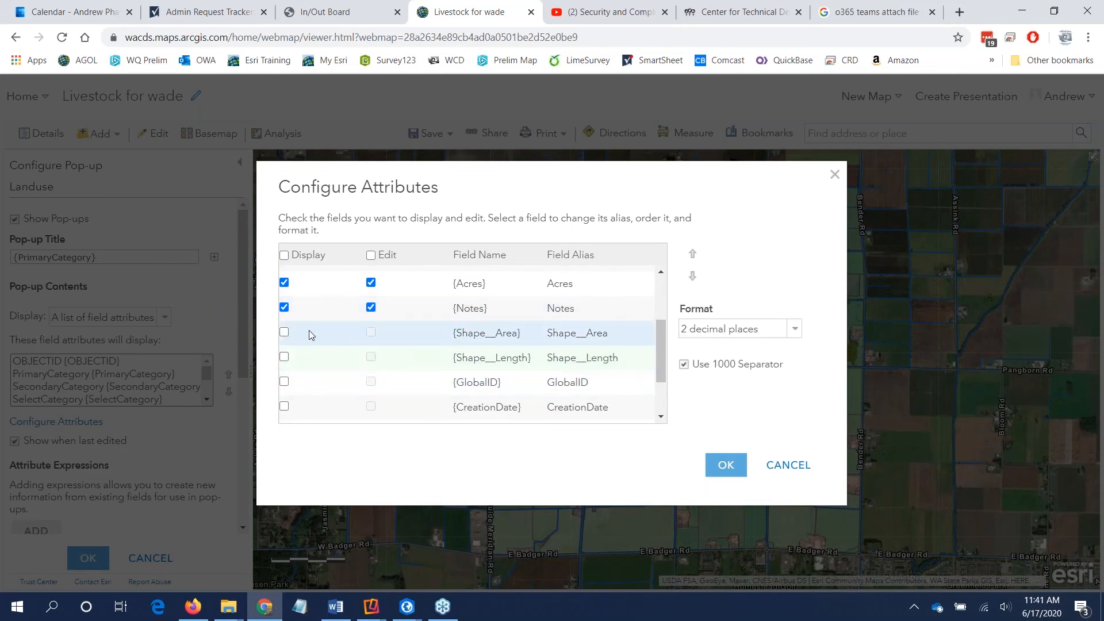
{"action": "scroll", "coordinate": [302, 353], "scroll_direction": "up", "scroll_amount": 3}
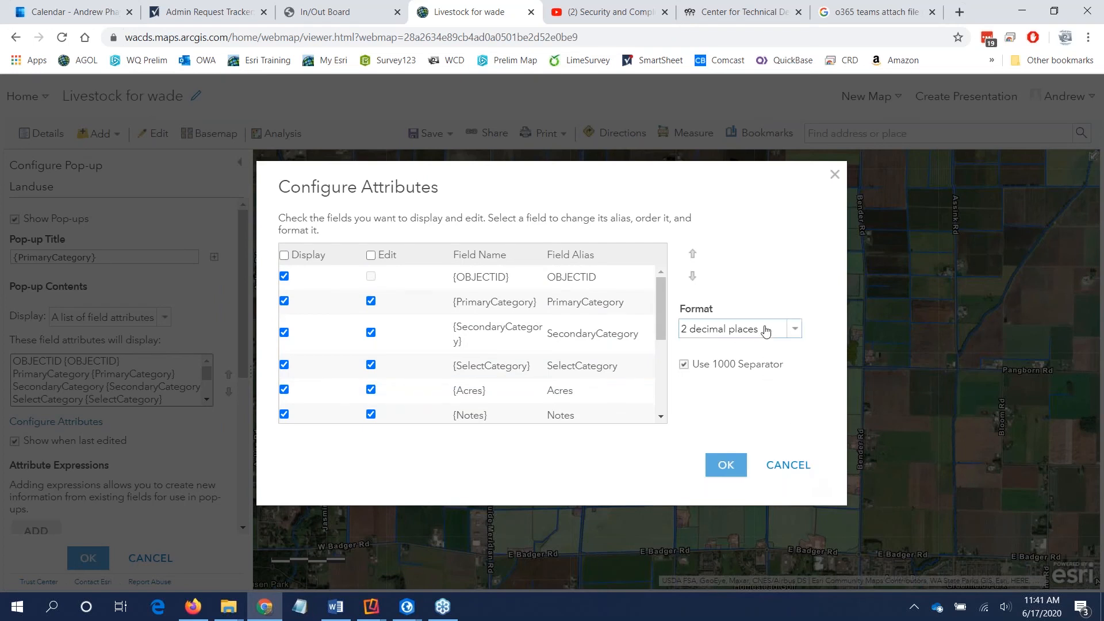
{"action": "scroll", "coordinate": [539, 386], "scroll_direction": "down", "scroll_amount": 1}
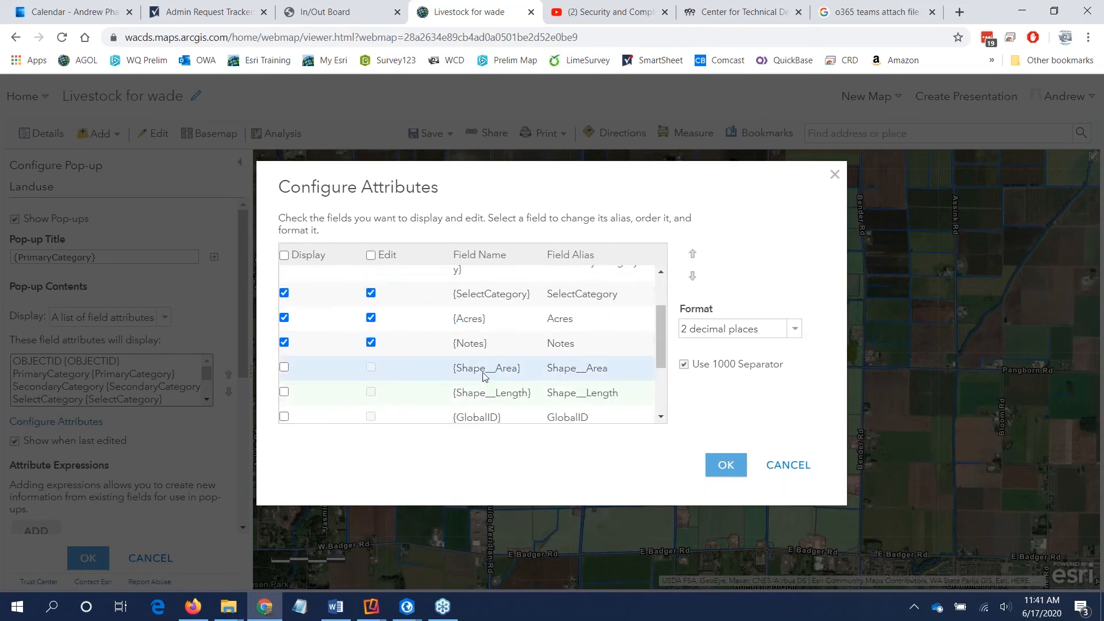
{"action": "left_click", "coordinate": [584, 371]}
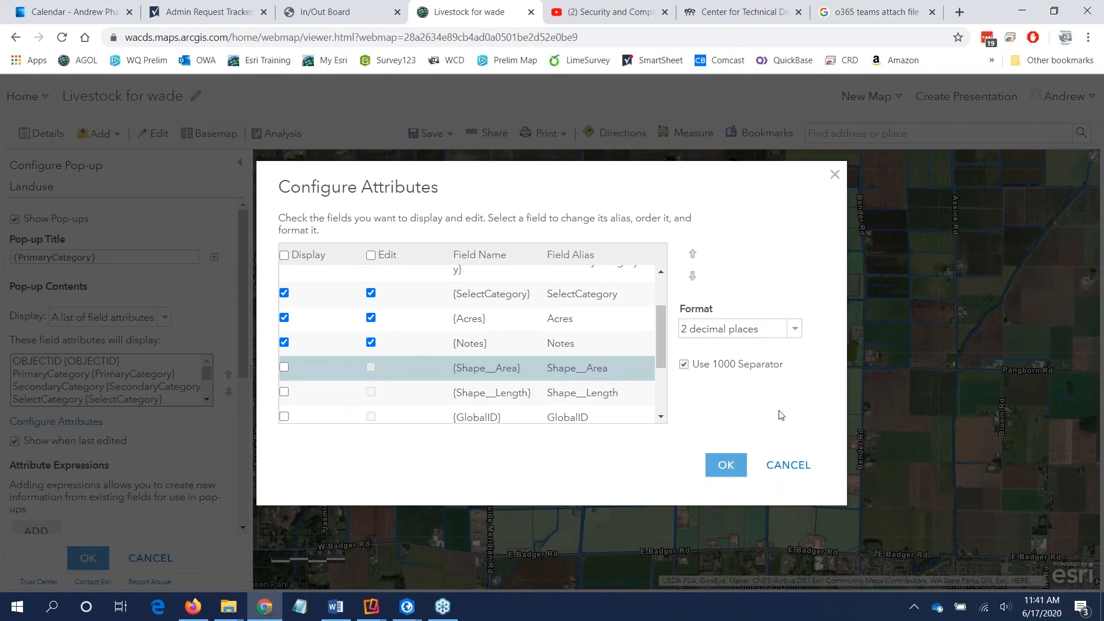
{"action": "left_click", "coordinate": [794, 472]}
{"action": "left_click", "coordinate": [160, 558]}
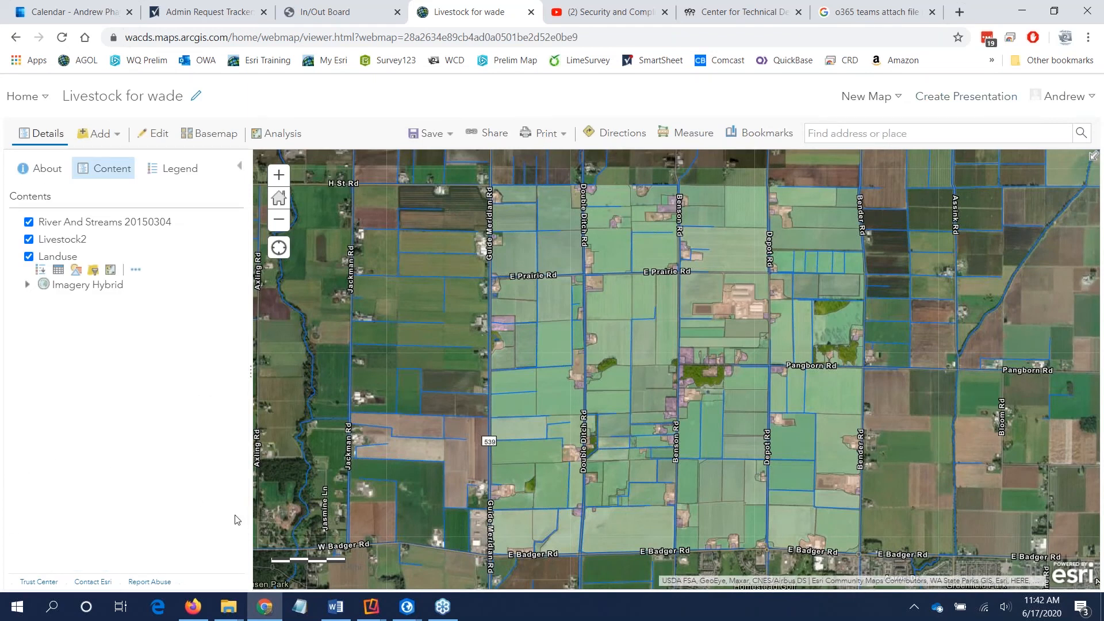
Step: Switch to the mirrored iPad and check the download of offline Area 1 for the "Livestock for wade" map
{"action": "mouse_move", "coordinate": [371, 605]}
{"action": "left_click", "coordinate": [428, 562]}
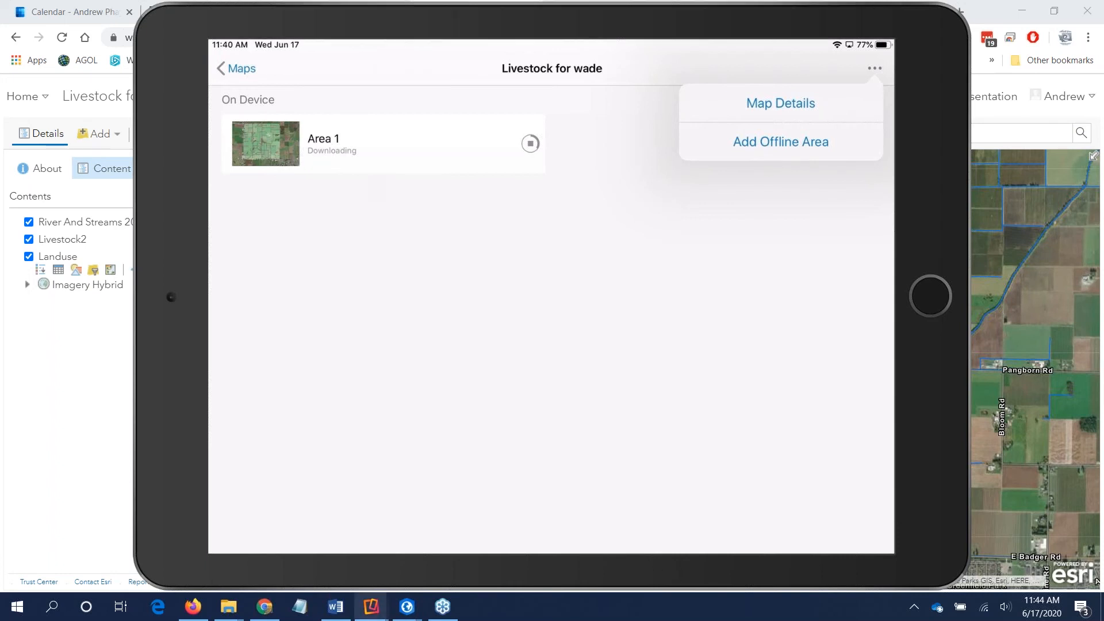
{"action": "mouse_move", "coordinate": [264, 608]}
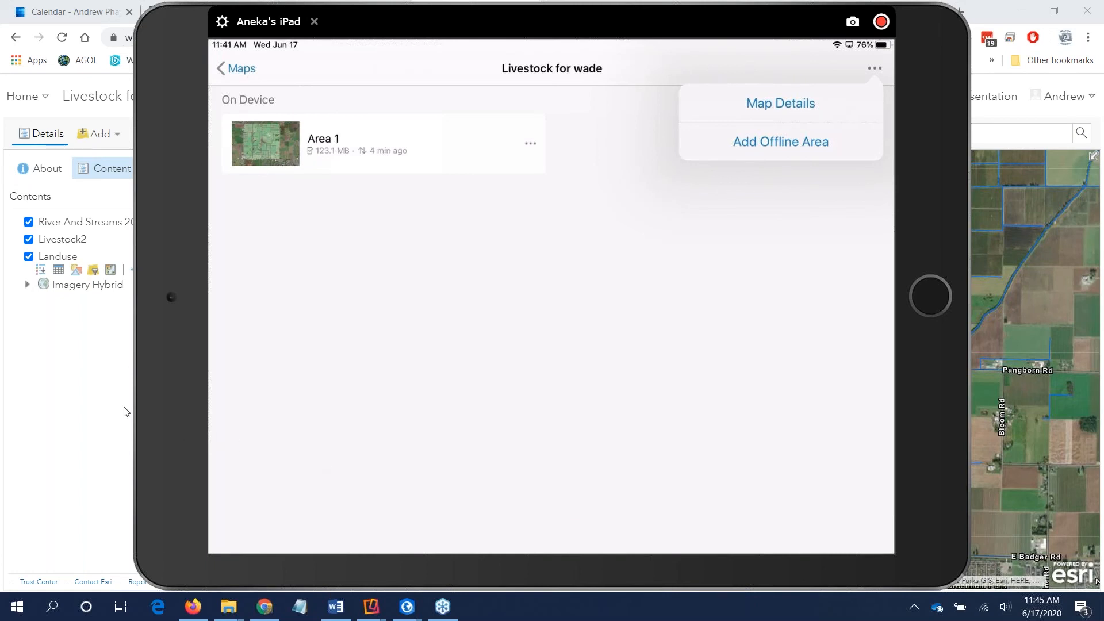
{"action": "left_click", "coordinate": [534, 144]}
{"action": "left_click", "coordinate": [534, 144]}
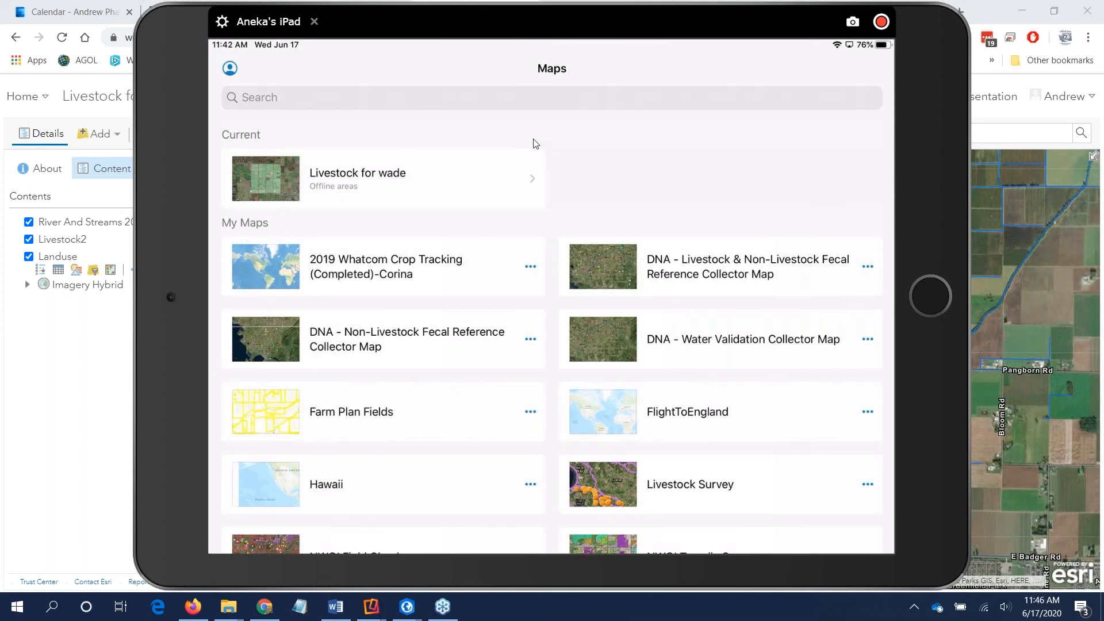
Step: Switch back to the browser and open the item page of the "Livestock for wade" web map from the WADE folder
{"action": "left_click", "coordinate": [84, 356]}
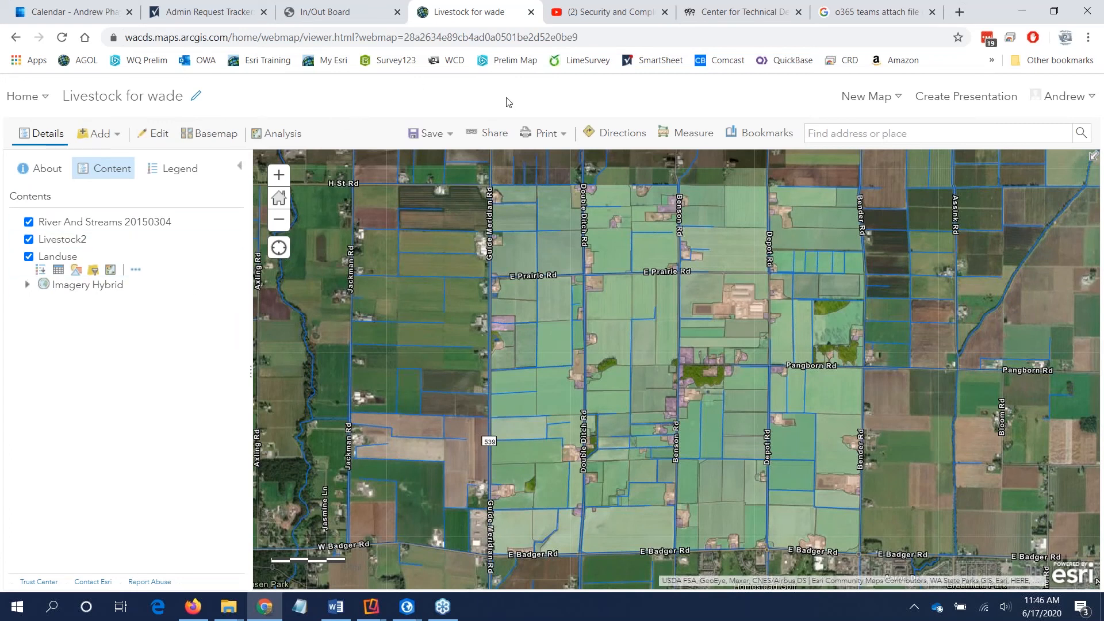
{"action": "left_click", "coordinate": [29, 99]}
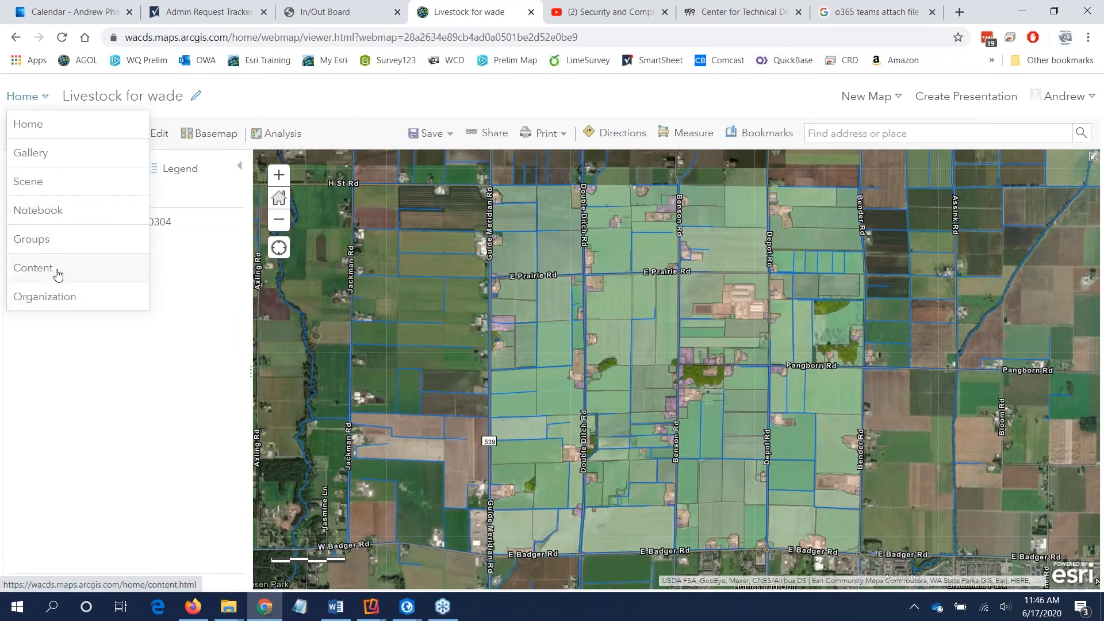
{"action": "left_click", "coordinate": [60, 269]}
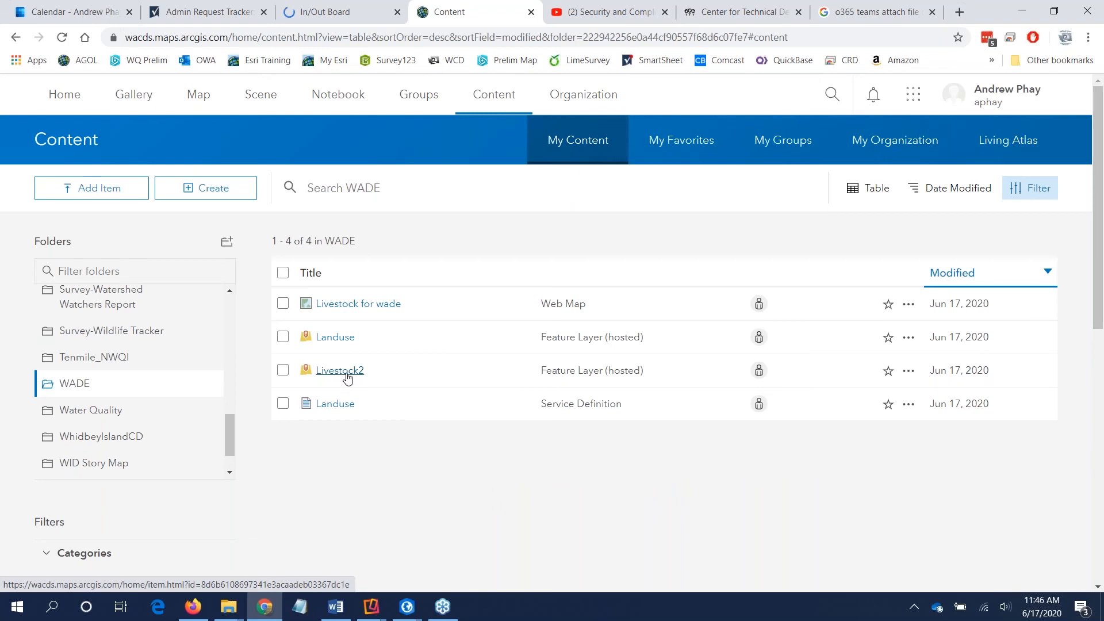
{"action": "left_click", "coordinate": [358, 305]}
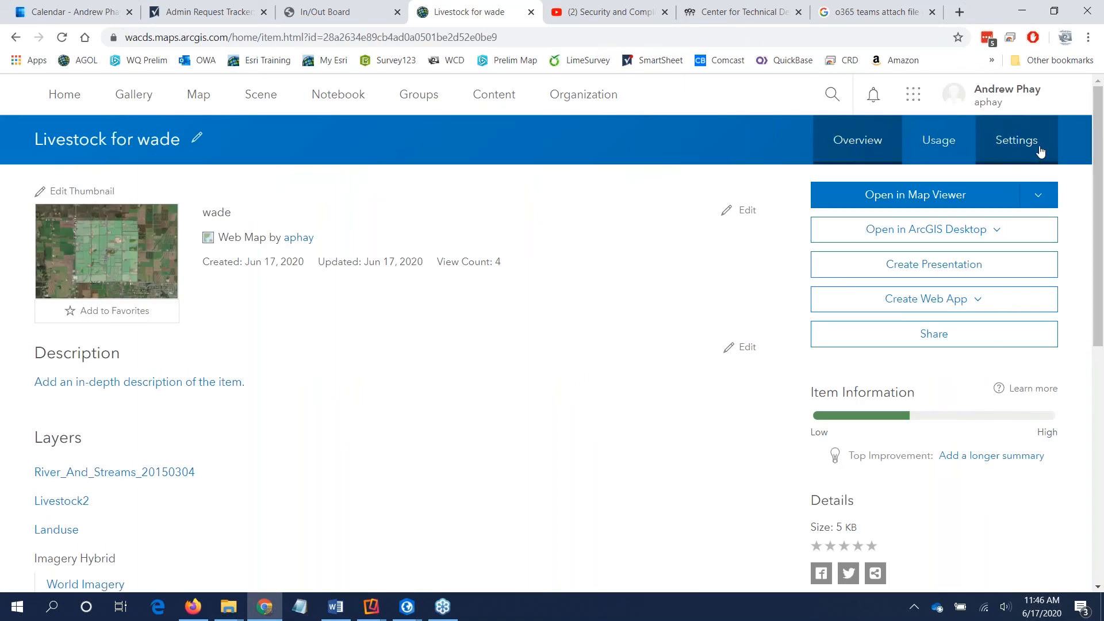
Step: Review the web map's offline mode settings and its advanced offline options without changing them
{"action": "left_click", "coordinate": [1016, 140]}
{"action": "scroll", "coordinate": [414, 372], "scroll_direction": "down", "scroll_amount": 10}
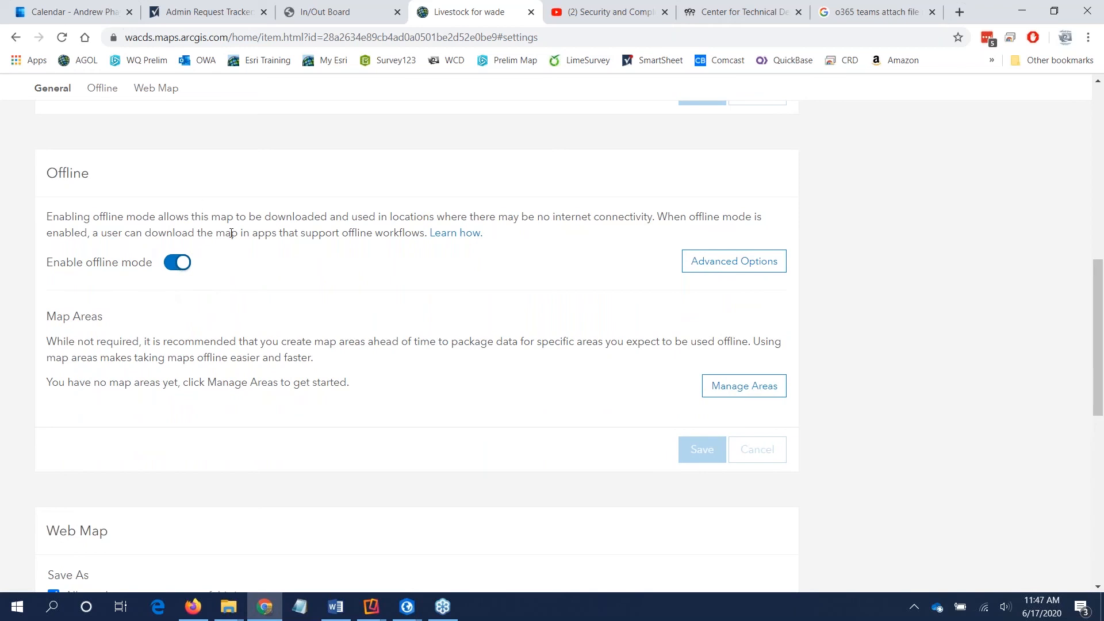
{"action": "left_click", "coordinate": [704, 260]}
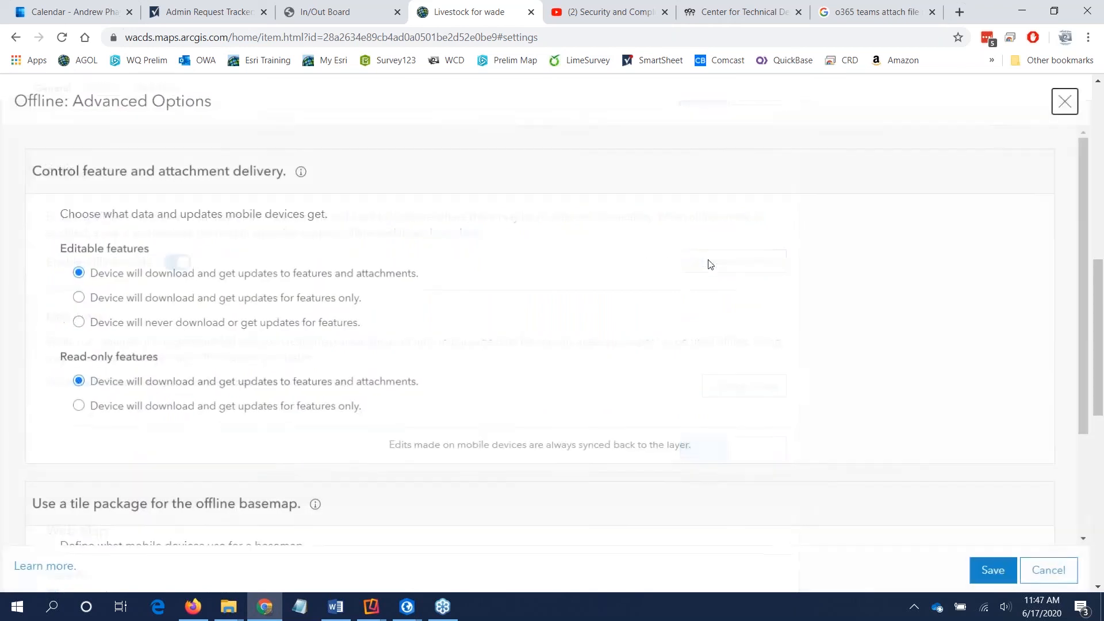
{"action": "left_click", "coordinate": [1057, 578]}
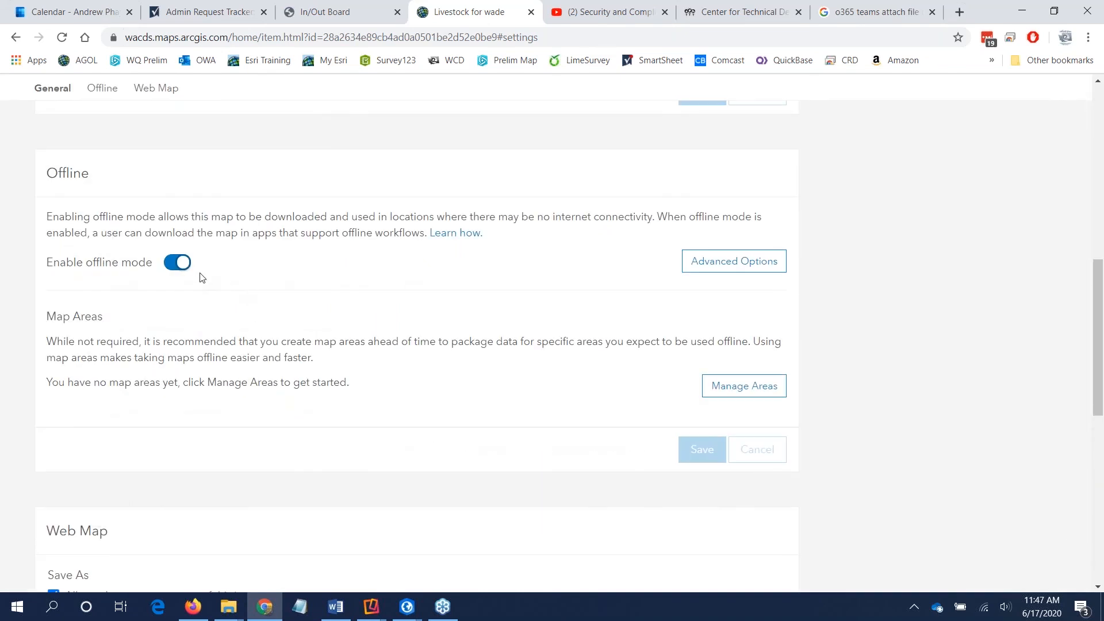
Step: Open the Landuse feature layer's settings from the WADE folder and highlight the Enable Sync option in its editing settings
{"action": "left_click", "coordinate": [16, 37]}
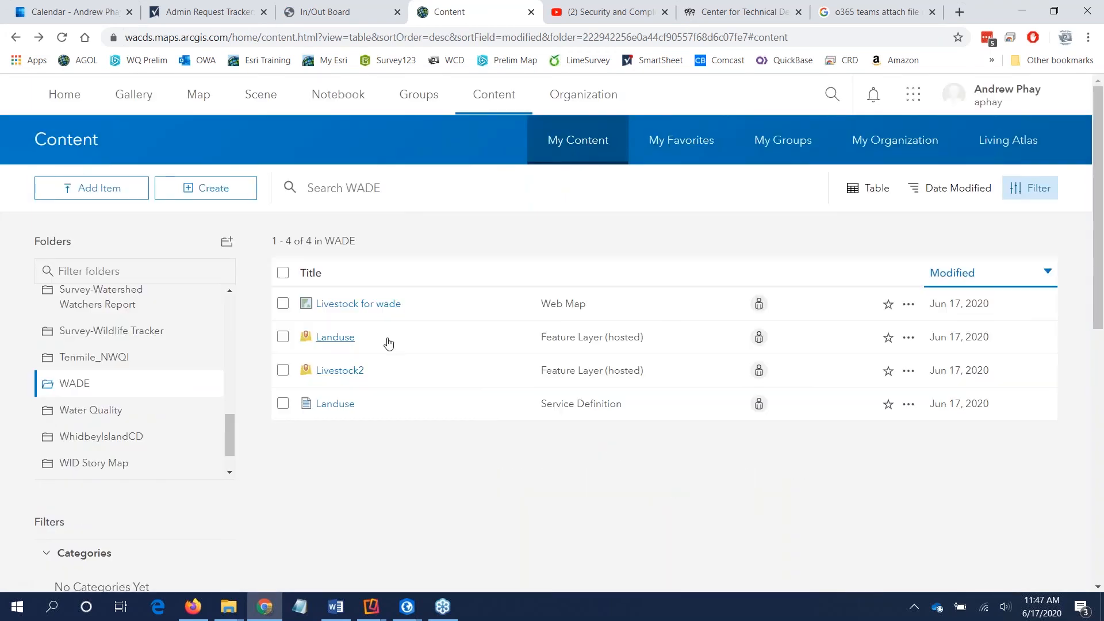
{"action": "left_click", "coordinate": [338, 340]}
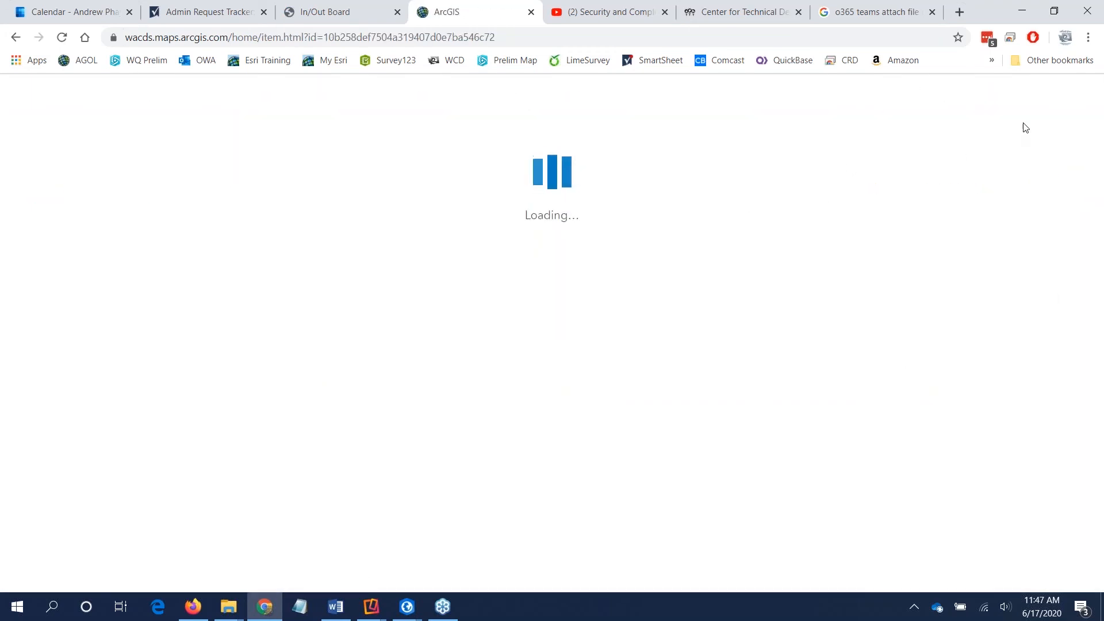
{"action": "left_click", "coordinate": [1016, 140]}
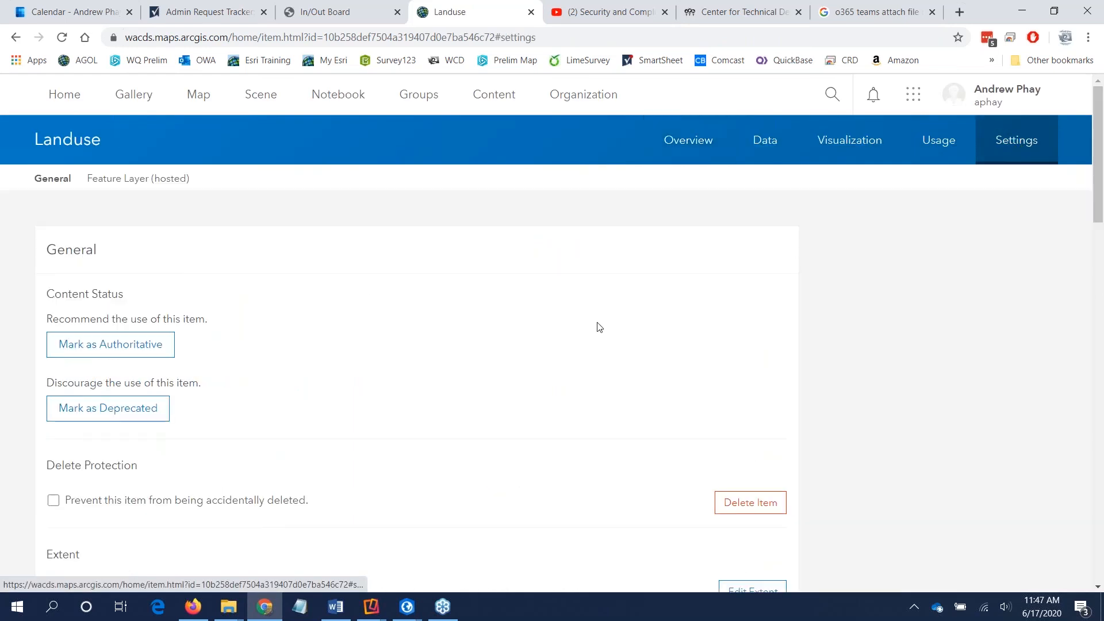
{"action": "scroll", "coordinate": [296, 370], "scroll_direction": "down", "scroll_amount": 10}
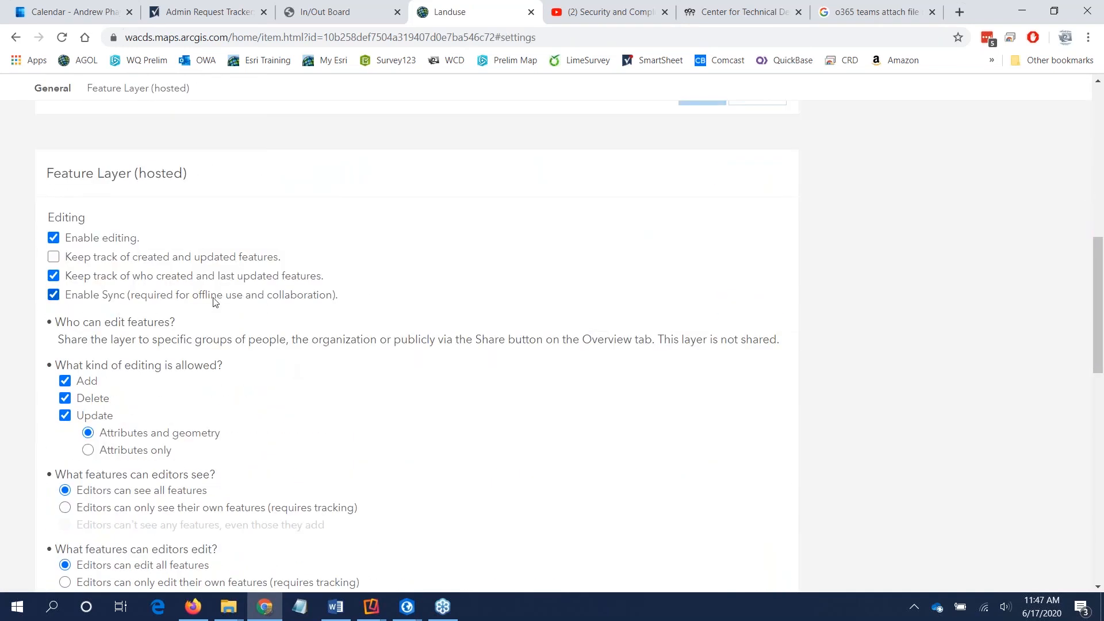
{"action": "left_click_drag", "start_coordinate": [359, 296], "coordinate": [62, 297]}
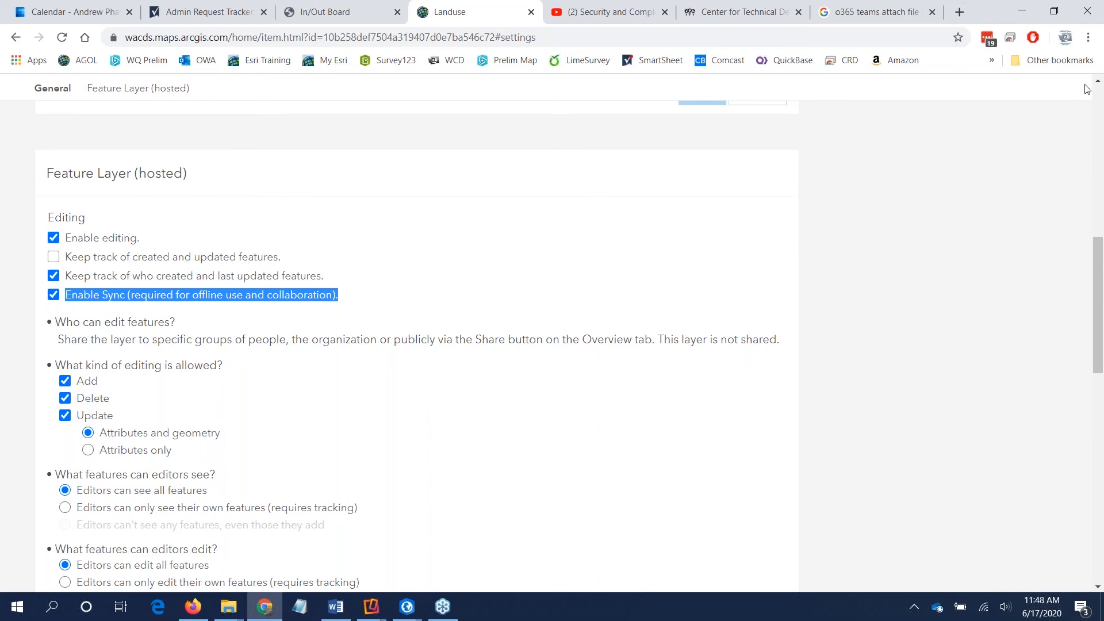
Step: Search the web for "esri collector for windows" in a new browser tab
{"action": "left_click", "coordinate": [960, 12]}
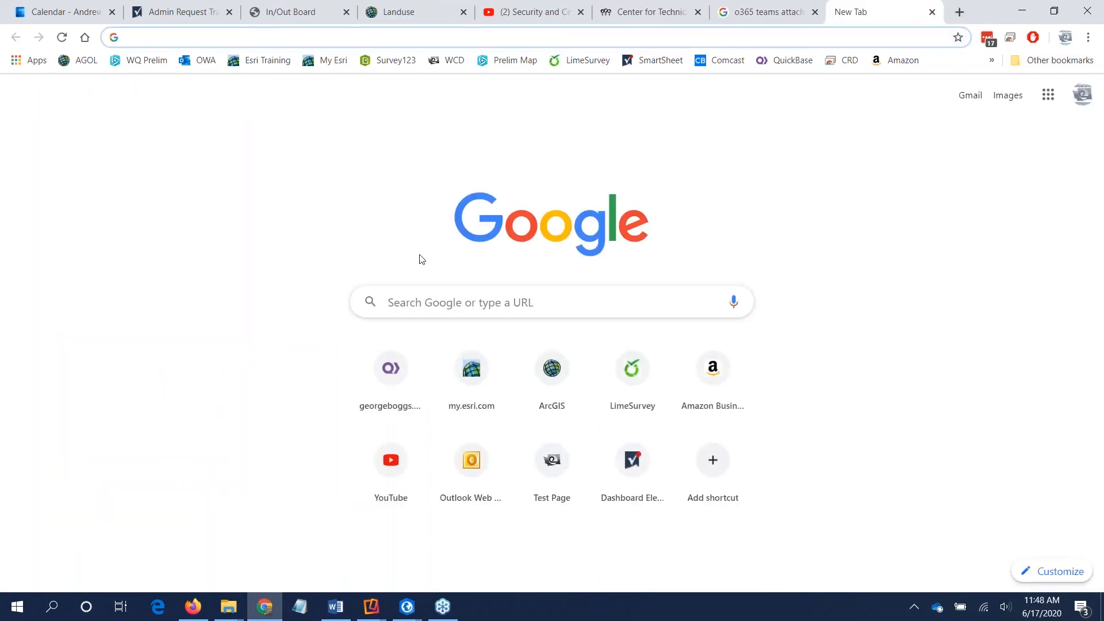
{"action": "left_click", "coordinate": [426, 301]}
{"action": "type", "text": "esr"}
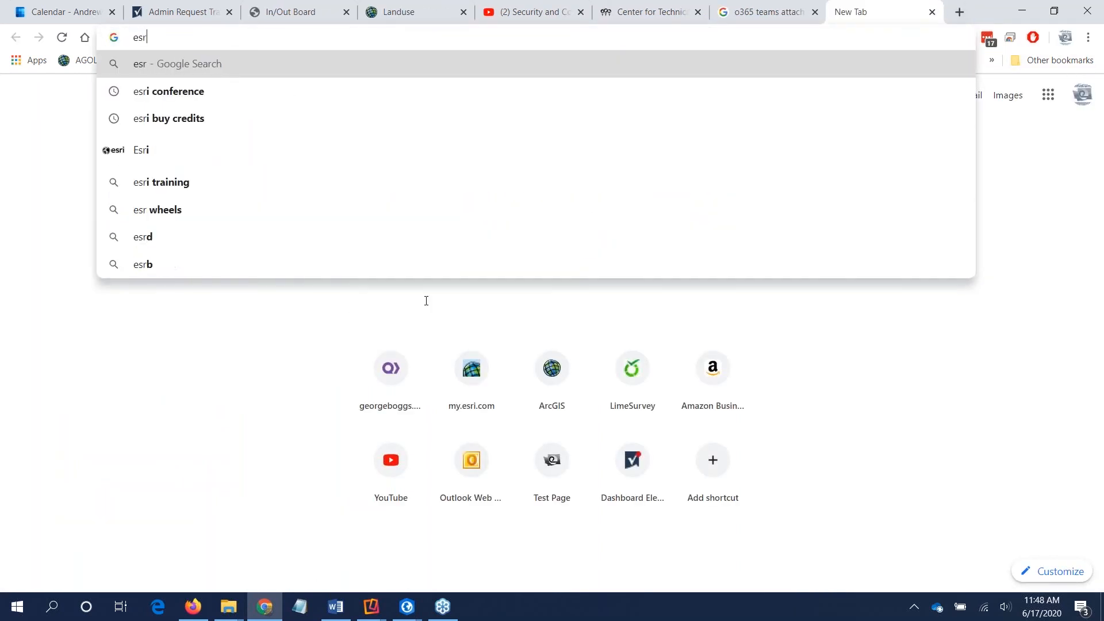
{"action": "type", "text": "i collector f"}
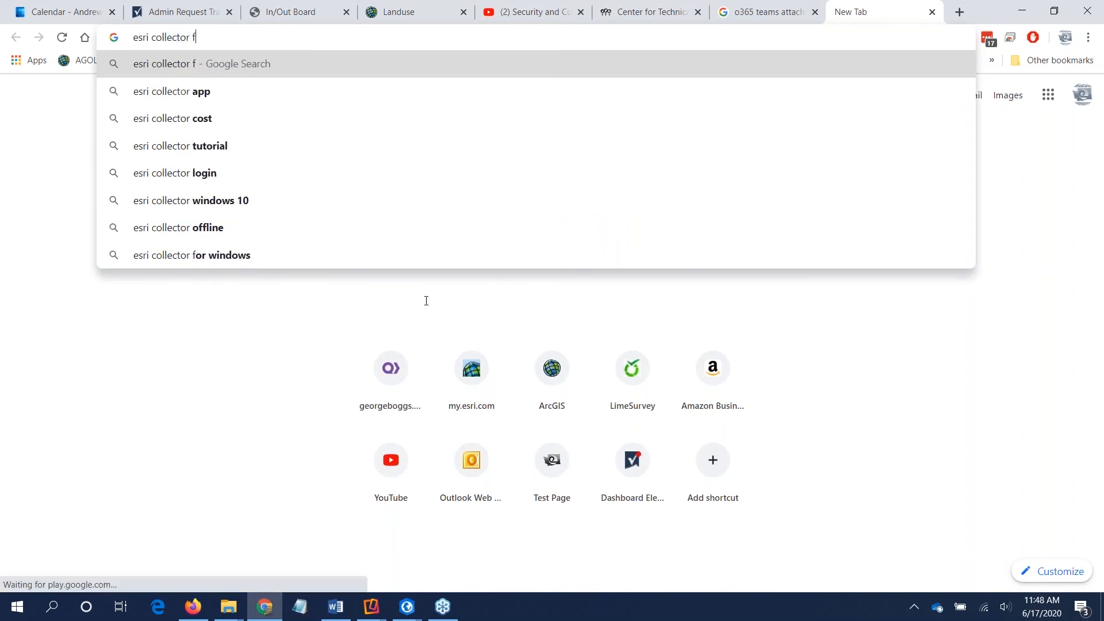
{"action": "type", "text": "or windows"}
{"action": "key", "text": "Return"}
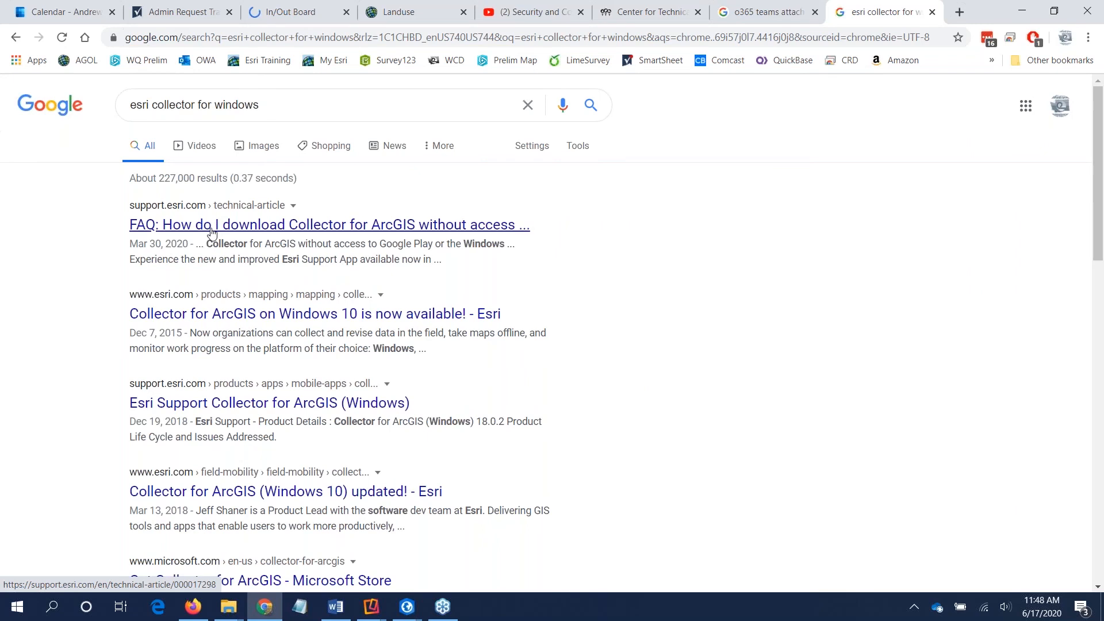
Step: Open the Esri article on Collector for ArcGIS on Windows 10 and examine its text and app screenshot
{"action": "left_click", "coordinate": [191, 326]}
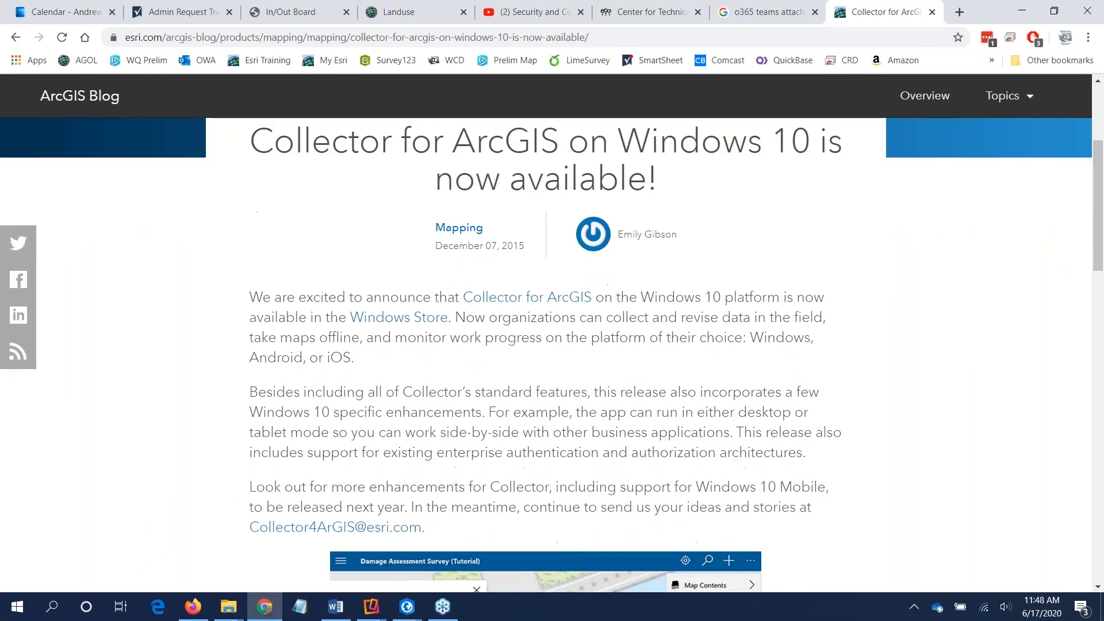
{"action": "scroll", "coordinate": [456, 412], "scroll_direction": "down", "scroll_amount": 5}
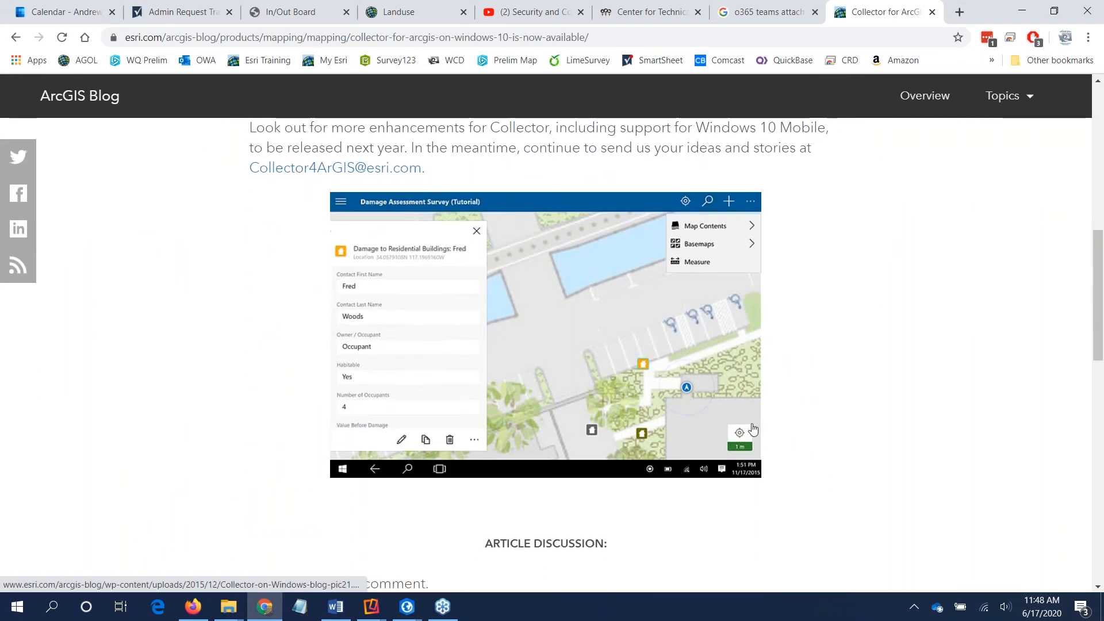
{"action": "scroll", "coordinate": [845, 422], "scroll_direction": "down", "scroll_amount": 1}
{"action": "scroll", "coordinate": [845, 421], "scroll_direction": "up", "scroll_amount": 1}
{"action": "scroll", "coordinate": [845, 421], "scroll_direction": "up", "scroll_amount": 1}
{"action": "scroll", "coordinate": [845, 422], "scroll_direction": "up", "scroll_amount": 5}
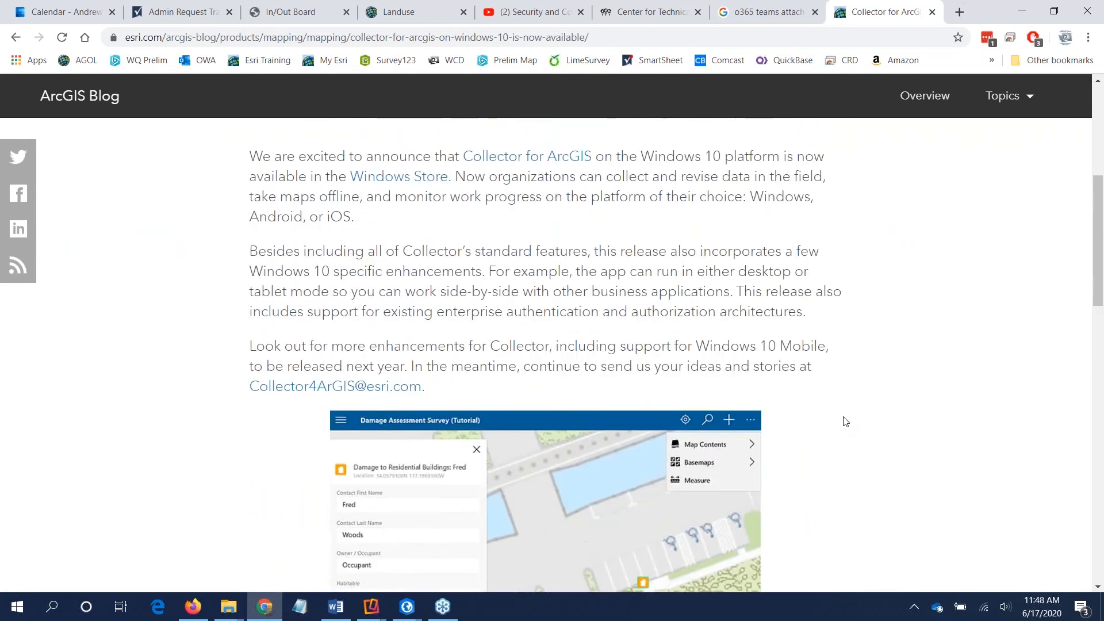
{"action": "scroll", "coordinate": [845, 422], "scroll_direction": "down", "scroll_amount": 5}
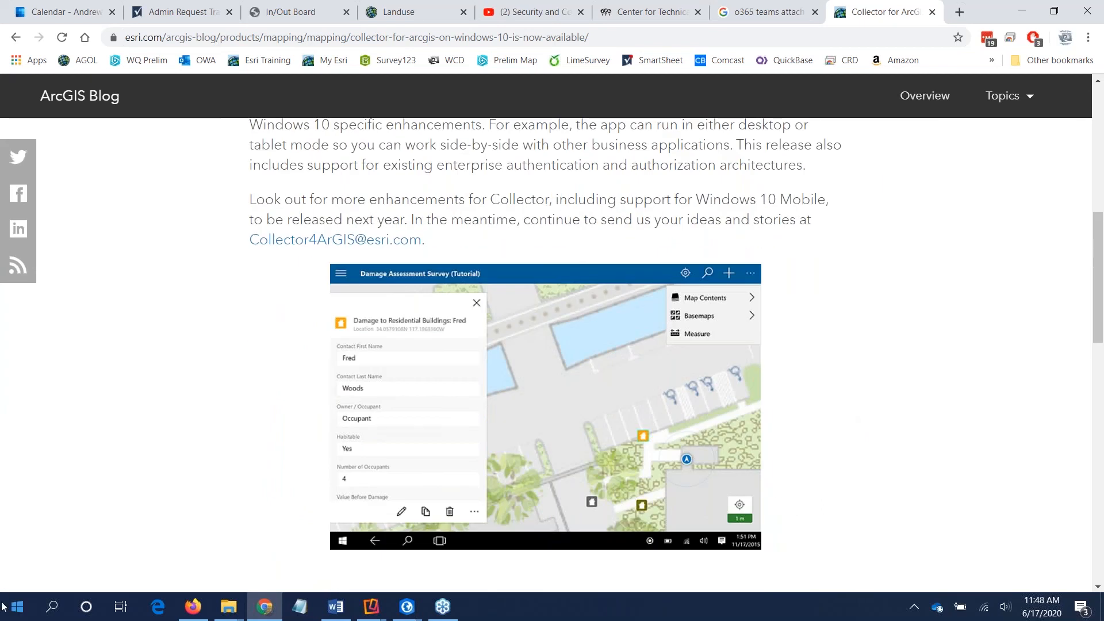
{"action": "scroll", "coordinate": [552, 190], "scroll_direction": "up", "scroll_amount": 5}
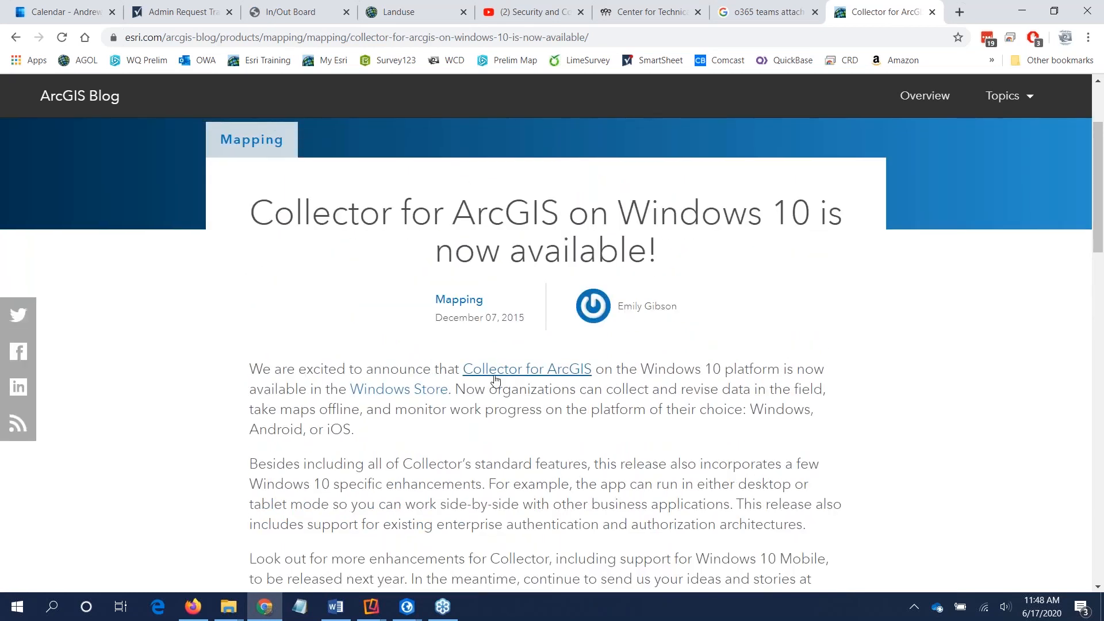
Step: Examine the Collector for ArcGIS product overview page linked from the article and return to the article
{"action": "left_click", "coordinate": [507, 373]}
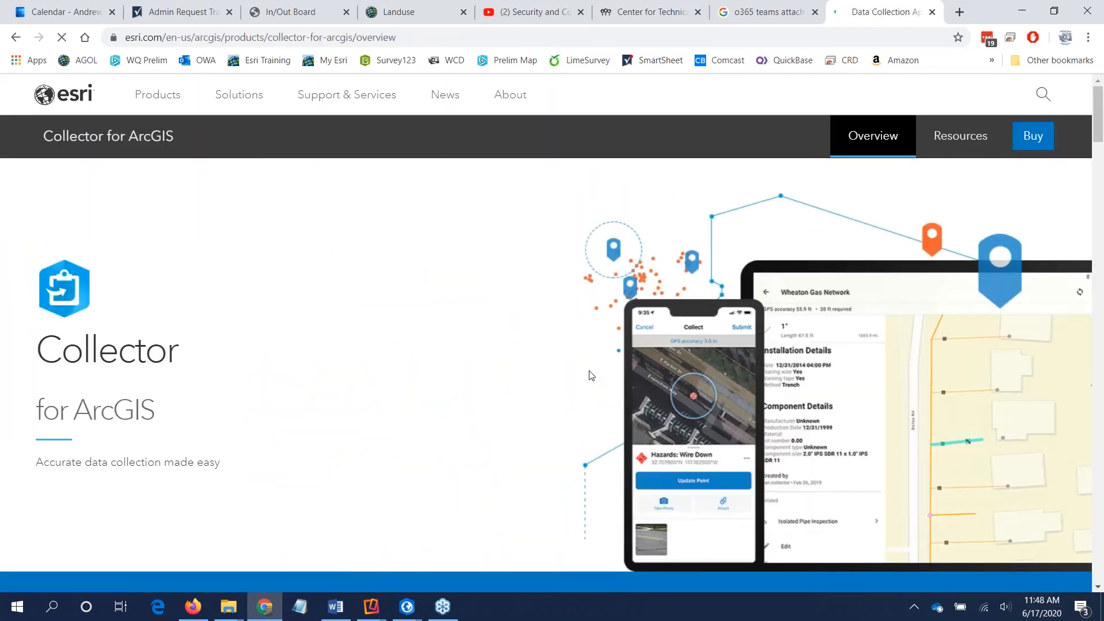
{"action": "scroll", "coordinate": [542, 387], "scroll_direction": "down", "scroll_amount": 5}
{"action": "scroll", "coordinate": [540, 382], "scroll_direction": "down", "scroll_amount": 6}
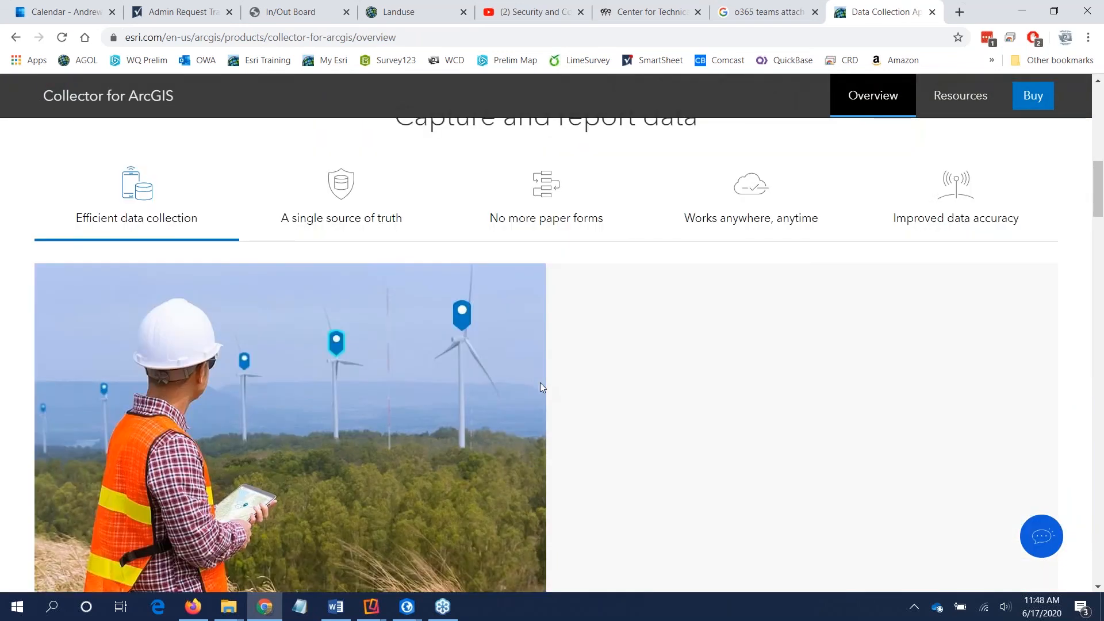
{"action": "scroll", "coordinate": [540, 382], "scroll_direction": "up", "scroll_amount": 1}
{"action": "left_click", "coordinate": [15, 37]}
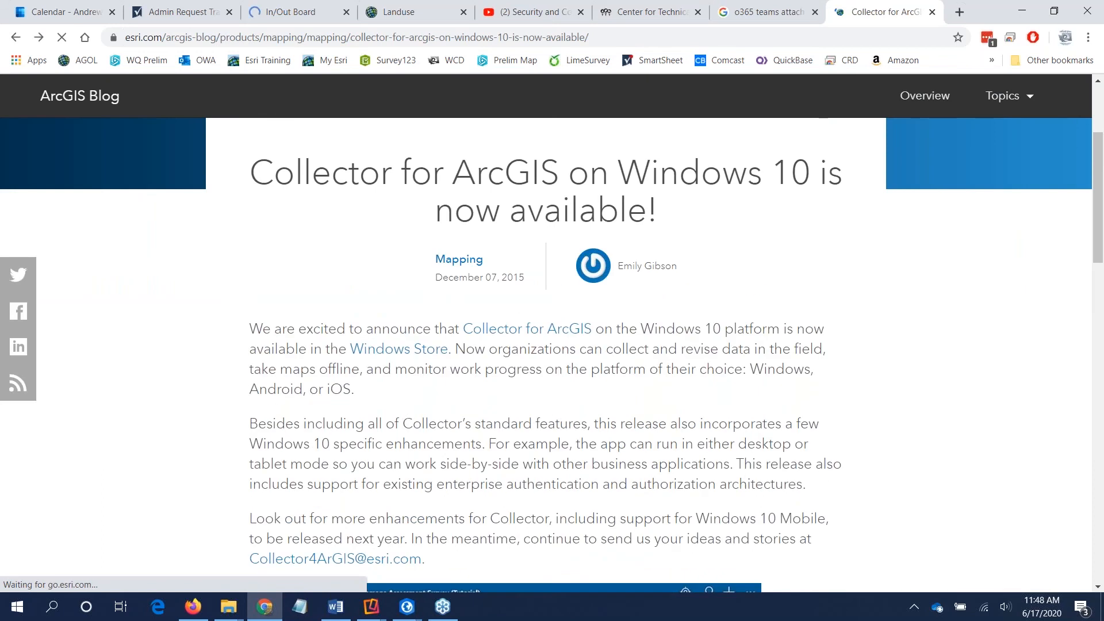
Step: Open the article's Windows Store listing for Collector for ArcGIS in Microsoft Store and request the free app
{"action": "left_click", "coordinate": [368, 387]}
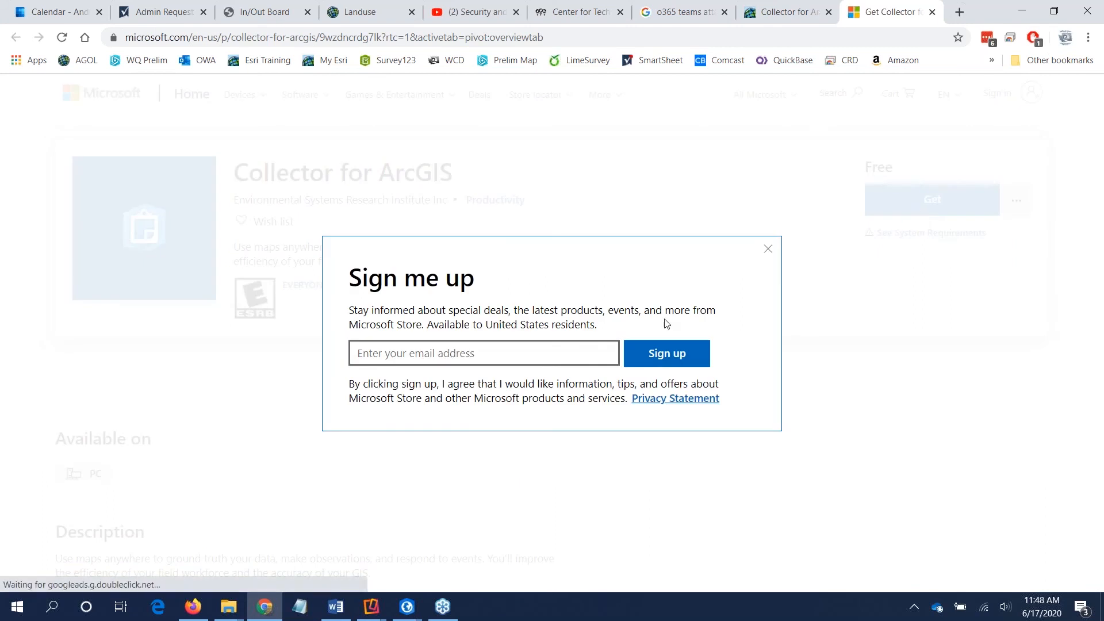
{"action": "left_click", "coordinate": [768, 249]}
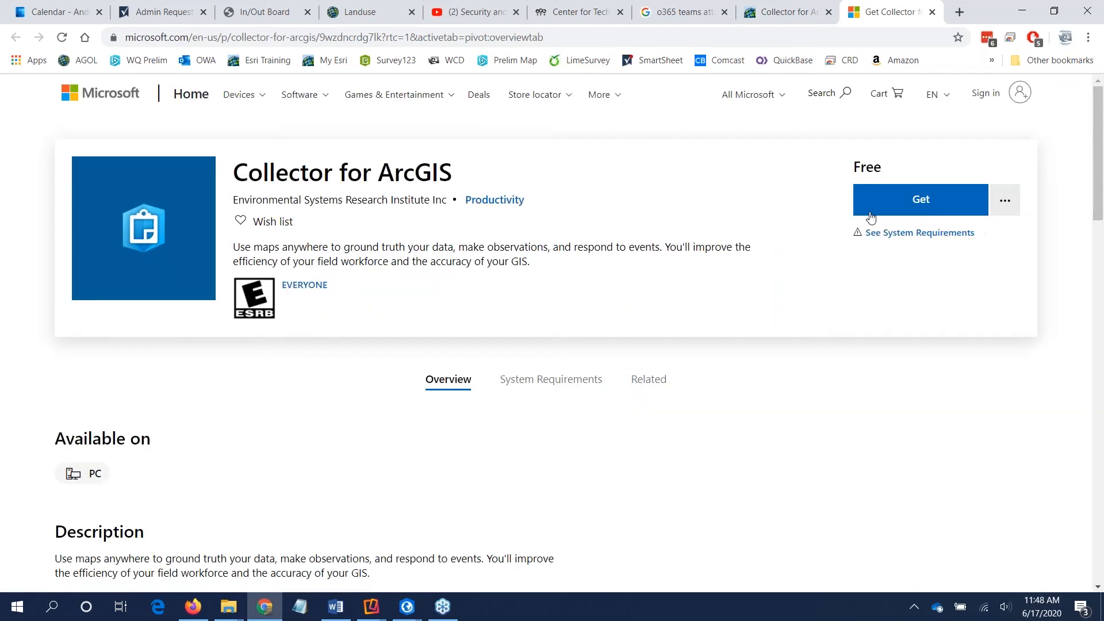
{"action": "left_click", "coordinate": [885, 212]}
{"action": "left_click", "coordinate": [890, 212]}
{"action": "left_click", "coordinate": [611, 139]}
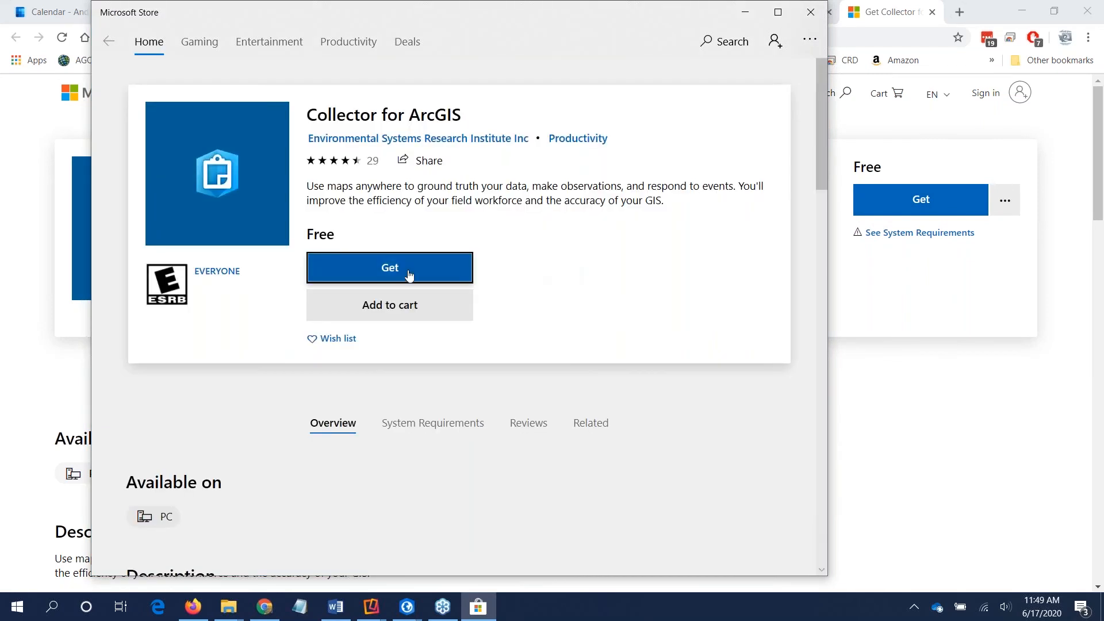
{"action": "left_click", "coordinate": [409, 274]}
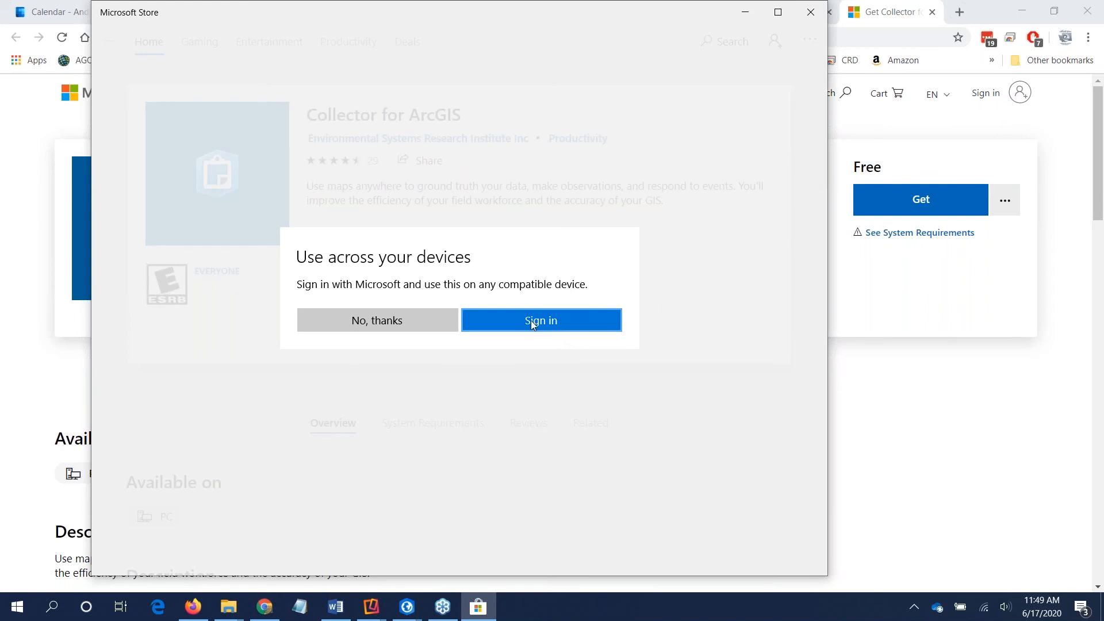
{"action": "left_click", "coordinate": [952, 382]}
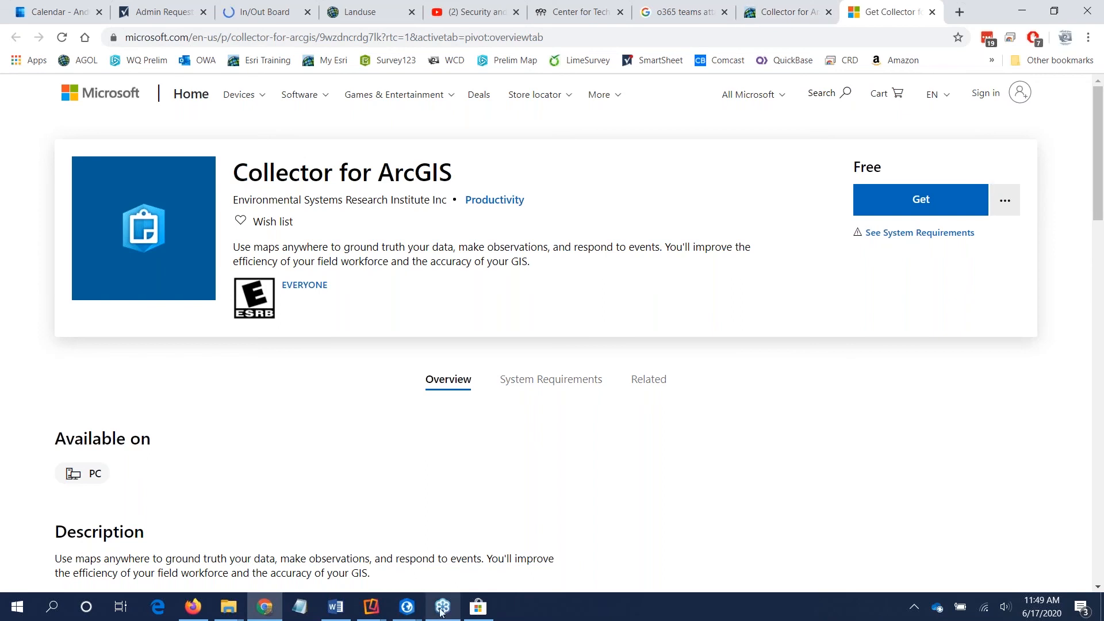
Step: Switch to the SettingUpCollectorProject in ArcGIS Pro and open the WADE folder in the portal's My Content
{"action": "left_click", "coordinate": [407, 607]}
{"action": "left_click", "coordinate": [443, 540]}
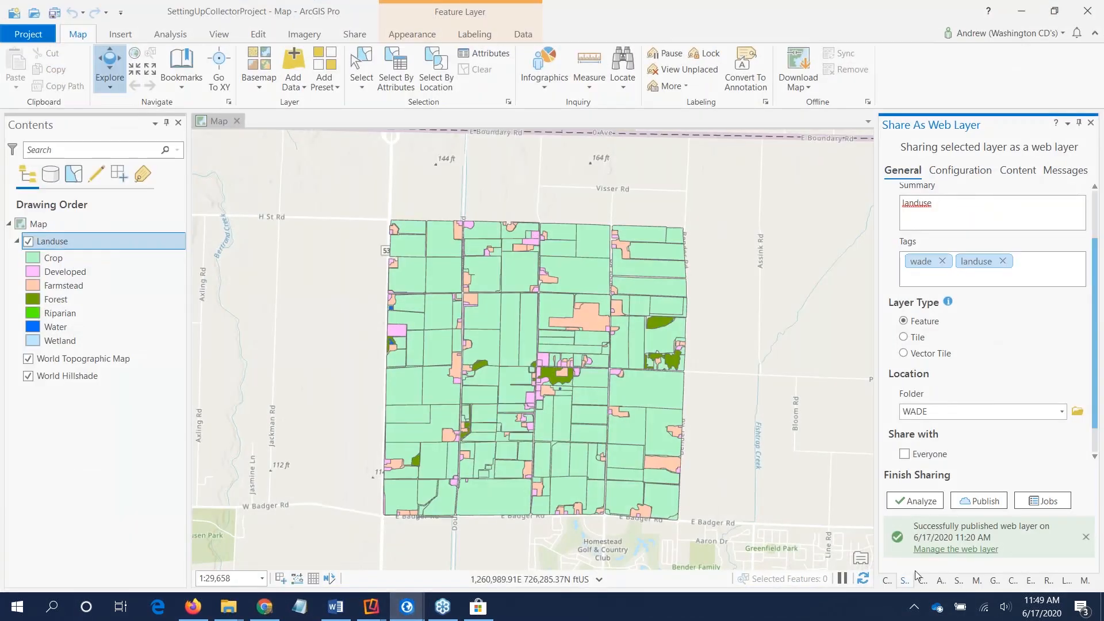
{"action": "left_click", "coordinate": [887, 581]}
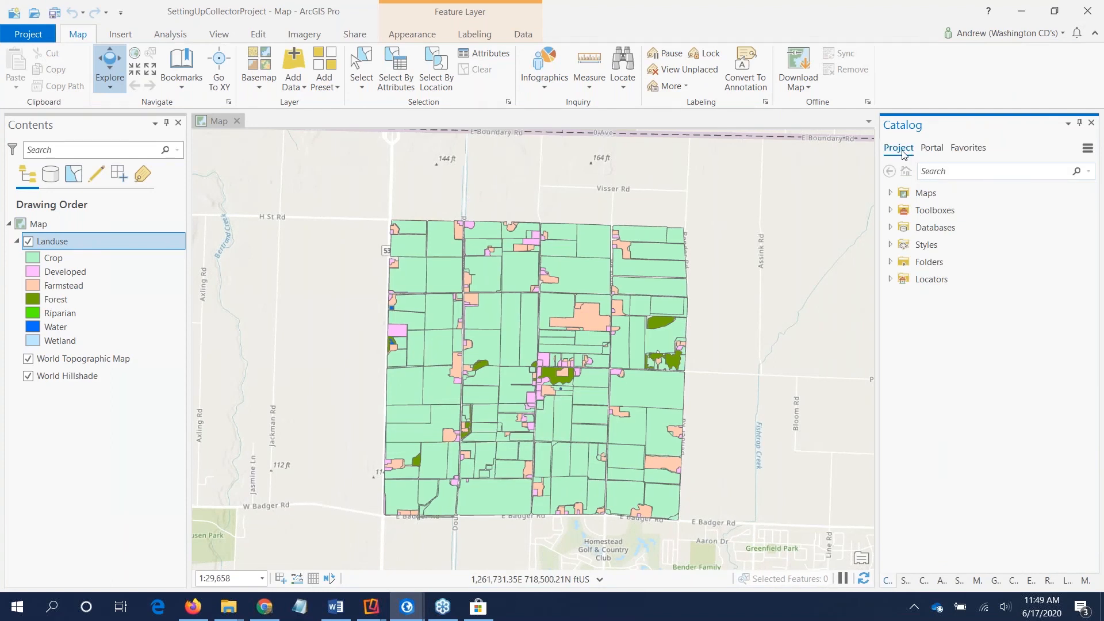
{"action": "left_click", "coordinate": [931, 149]}
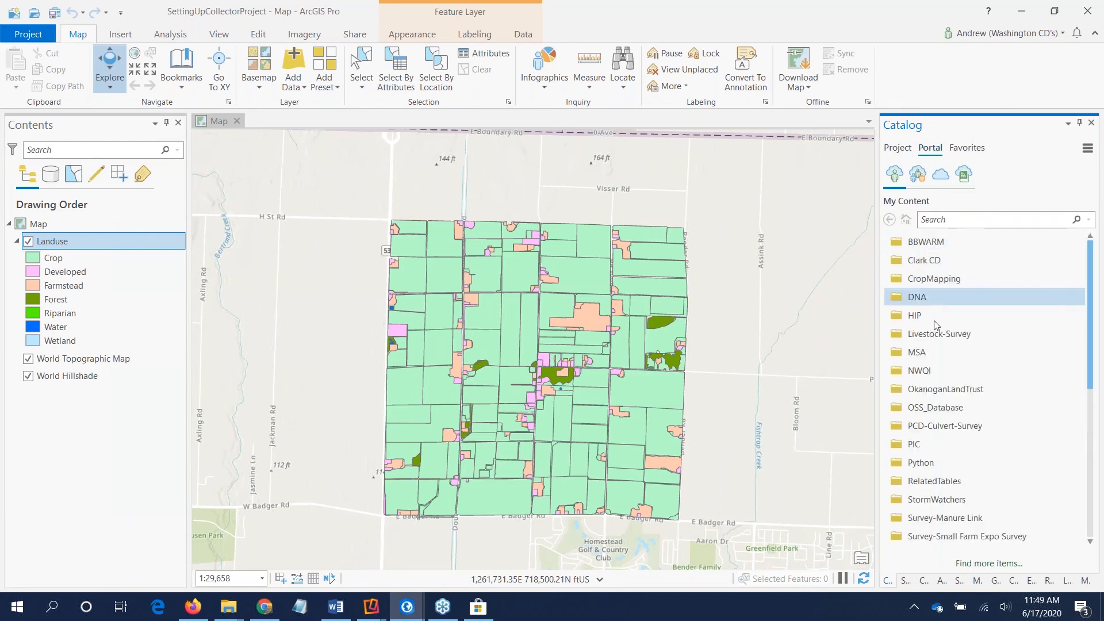
{"action": "scroll", "coordinate": [943, 391], "scroll_direction": "down", "scroll_amount": 4}
{"action": "double_click", "coordinate": [918, 425]}
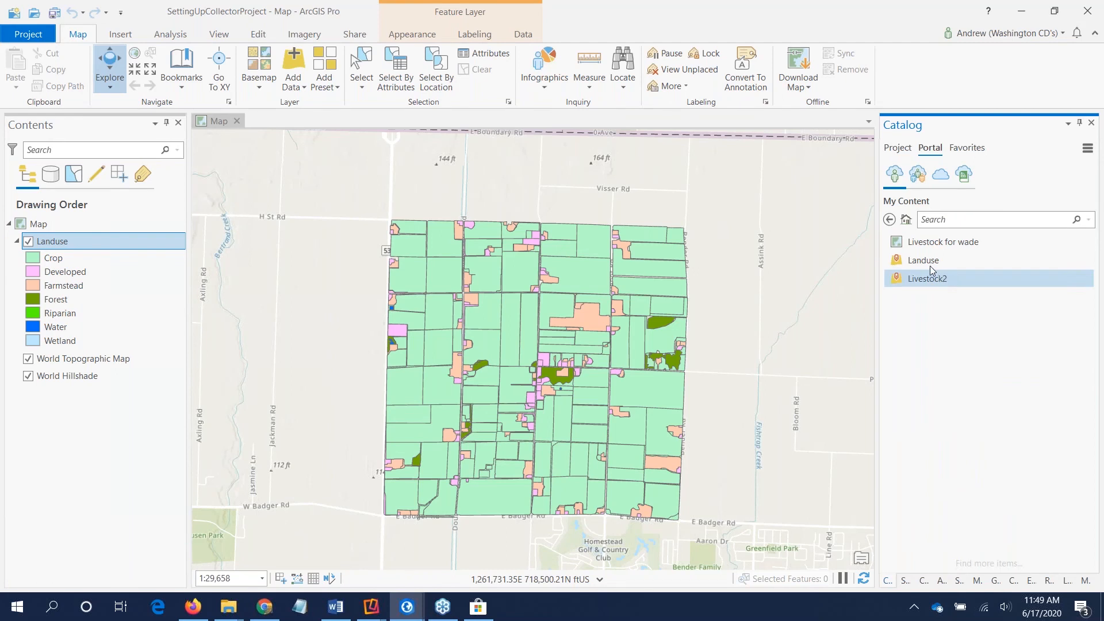
Step: Add the hosted Livestock2 feature layer from the WADE folder to the current map
{"action": "left_click", "coordinate": [935, 282]}
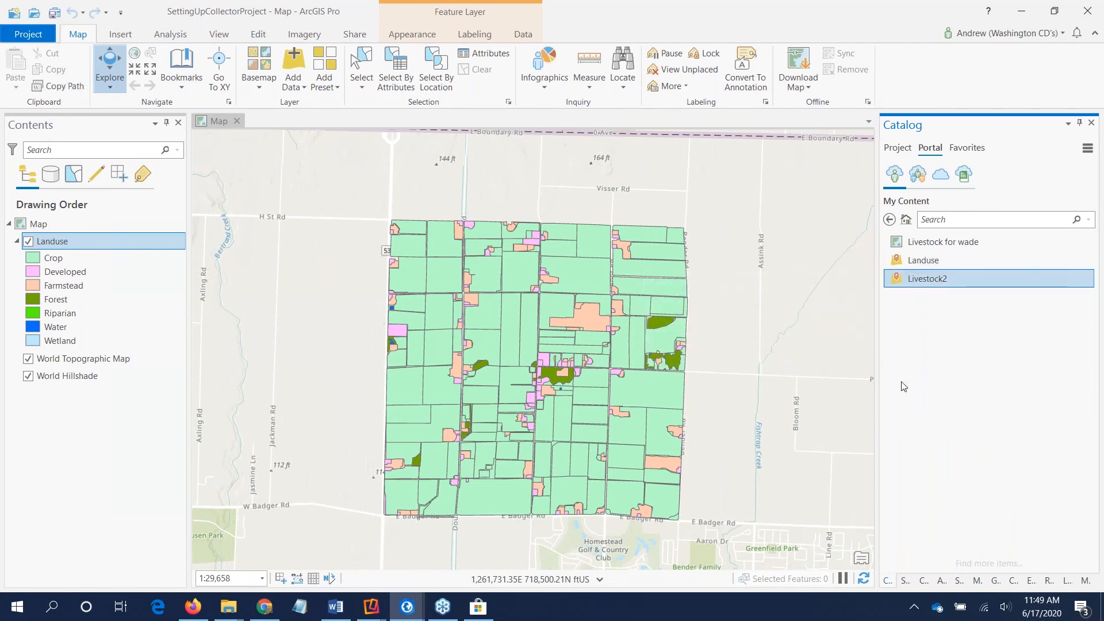
{"action": "right_click", "coordinate": [930, 282]}
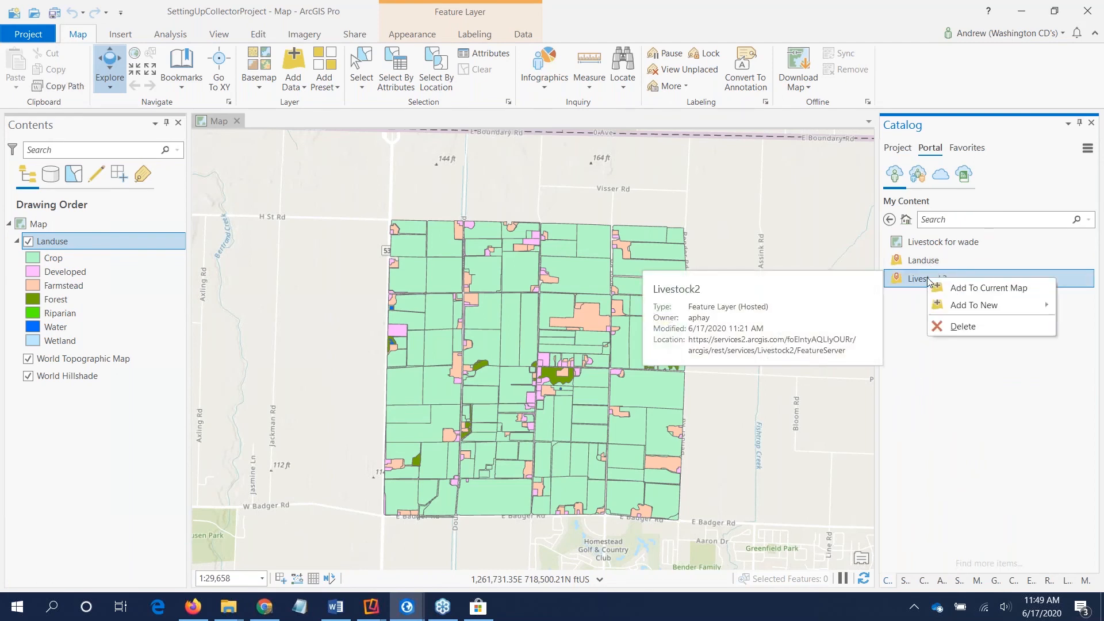
{"action": "left_click", "coordinate": [910, 316]}
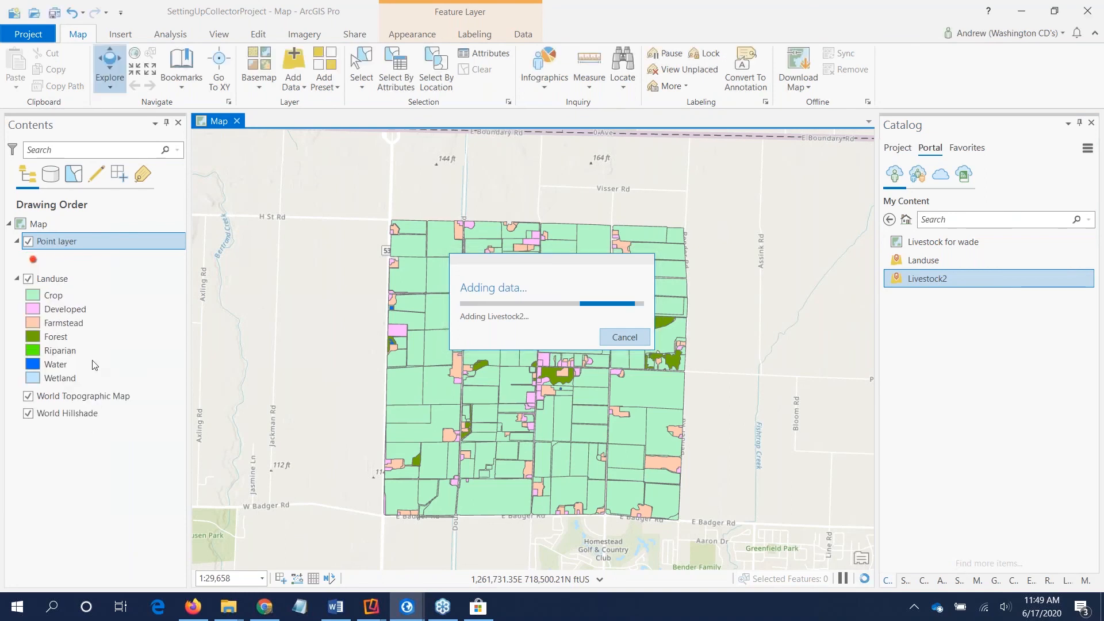
Step: Look at the Export Features option among the data commands of the added Point layer without running it
{"action": "right_click", "coordinate": [63, 246]}
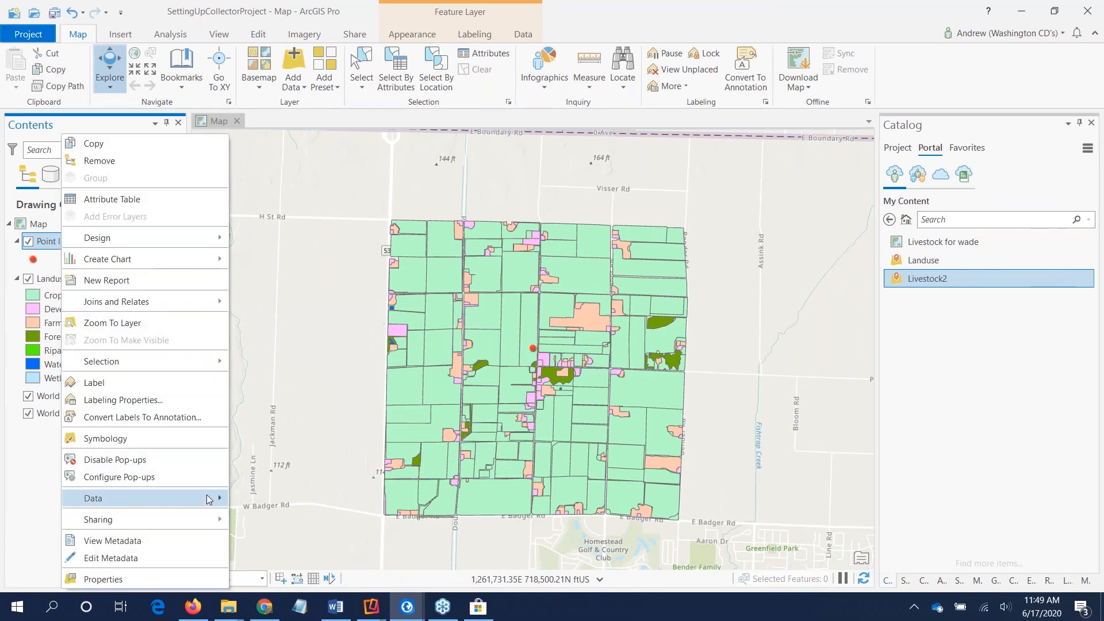
{"action": "mouse_move", "coordinate": [208, 499]}
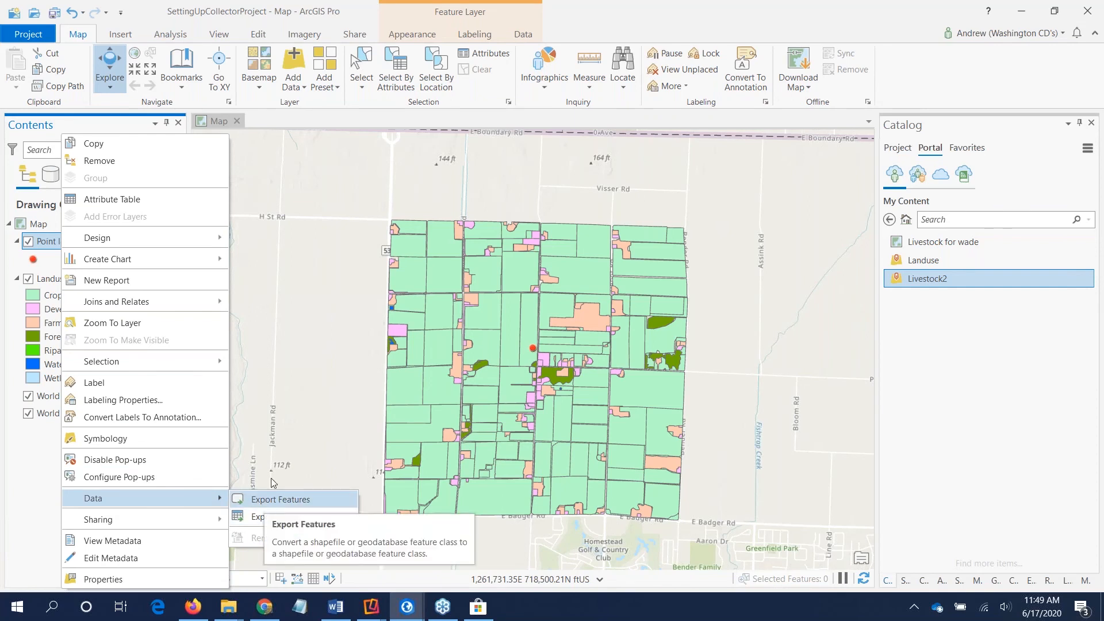
{"action": "left_click", "coordinate": [644, 33]}
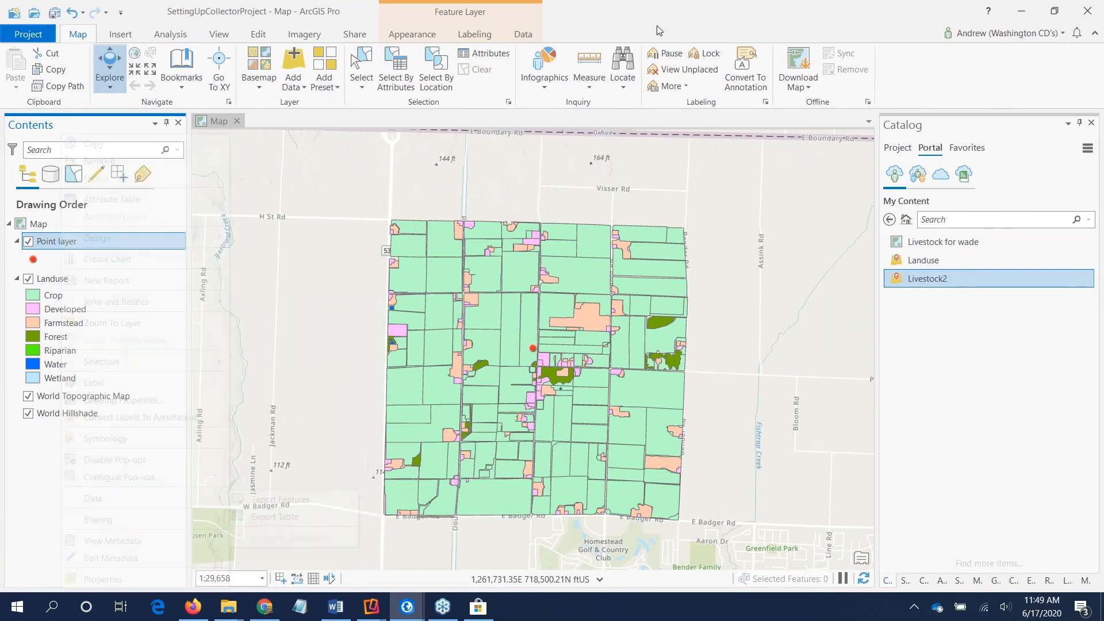
Step: Switch back to Chrome and open the overview page of the hosted Landuse feature layer
{"action": "left_click", "coordinate": [1027, 15]}
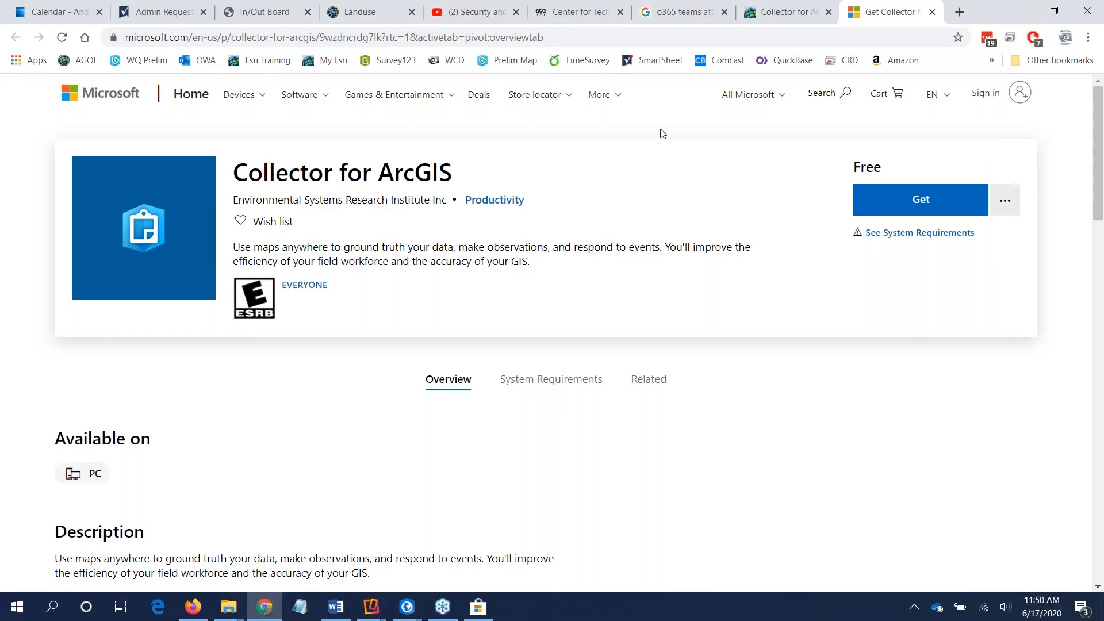
{"action": "left_click", "coordinate": [752, 17]}
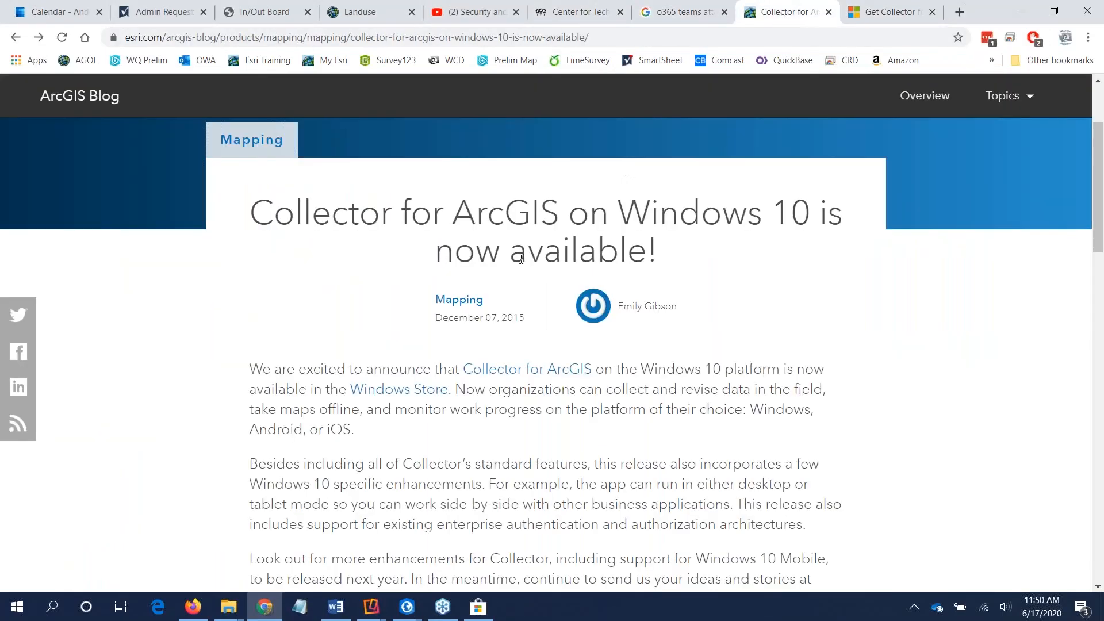
{"action": "left_click", "coordinate": [366, 14]}
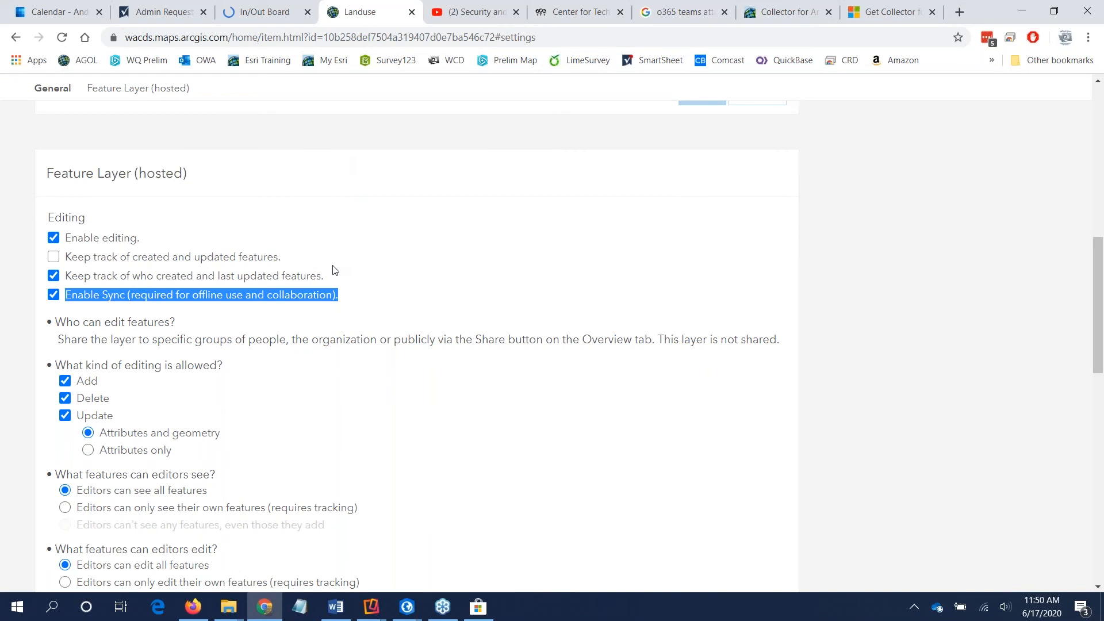
{"action": "left_click", "coordinate": [693, 147]}
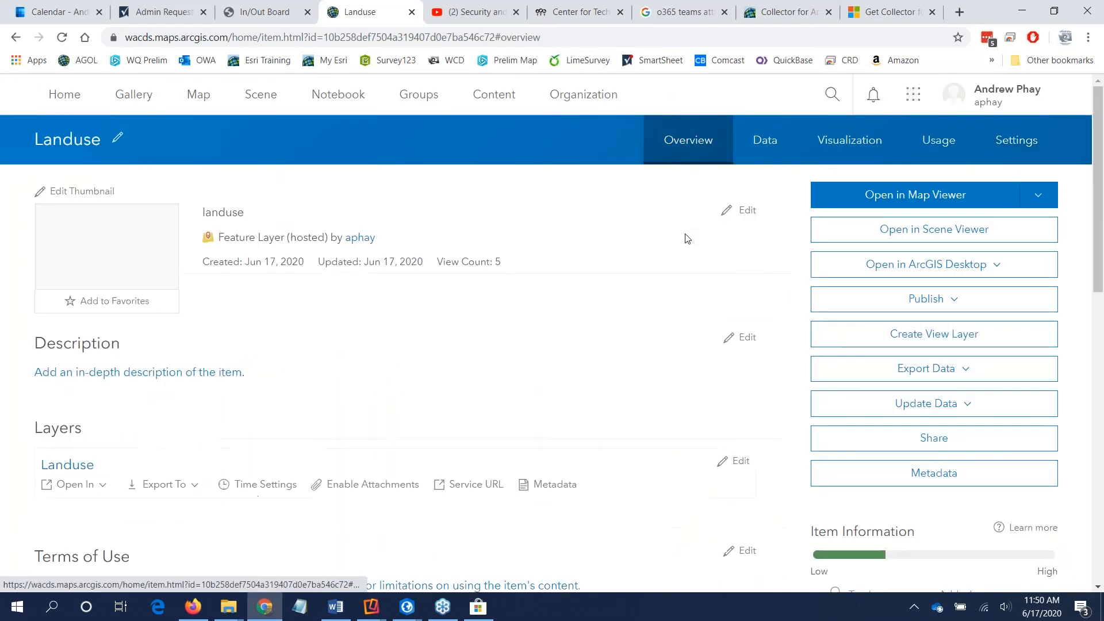
Step: Export the Landuse layer to a file geodatabase titled "Landuse FGB", with tag and summary "wade", in the WADE folder
{"action": "left_click", "coordinate": [902, 375]}
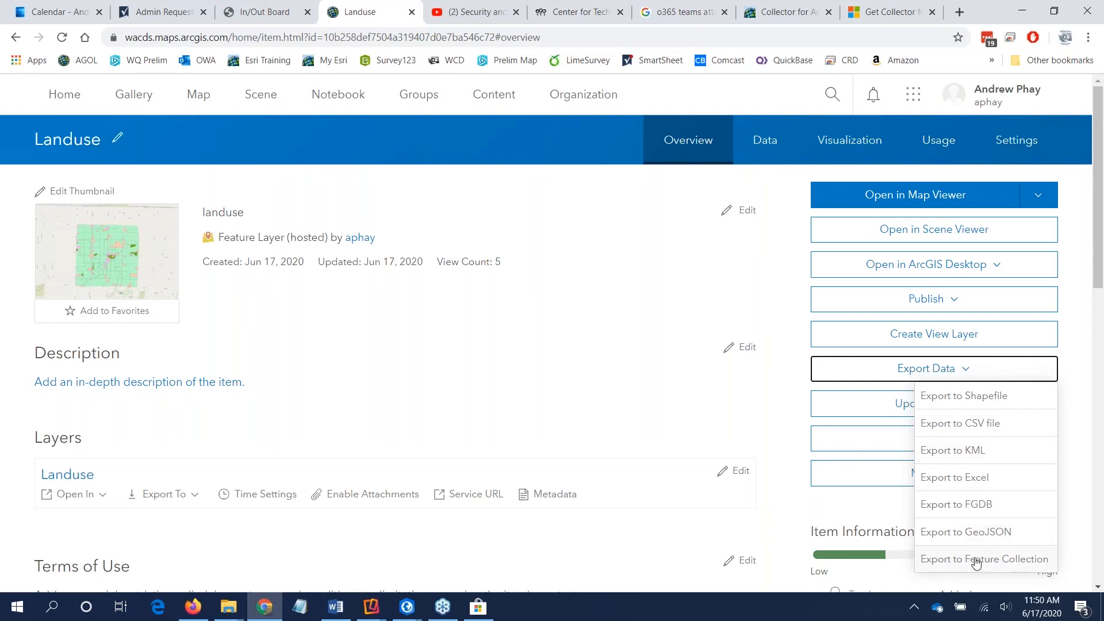
{"action": "left_click", "coordinate": [971, 511]}
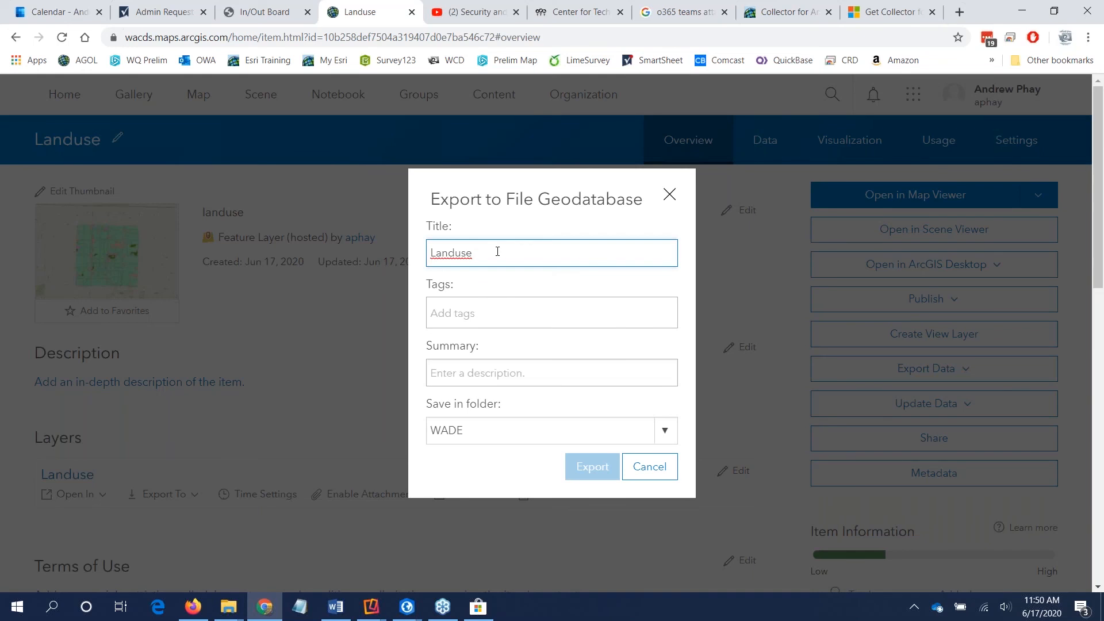
{"action": "type", "text": "FGB"}
{"action": "left_click", "coordinate": [500, 306]}
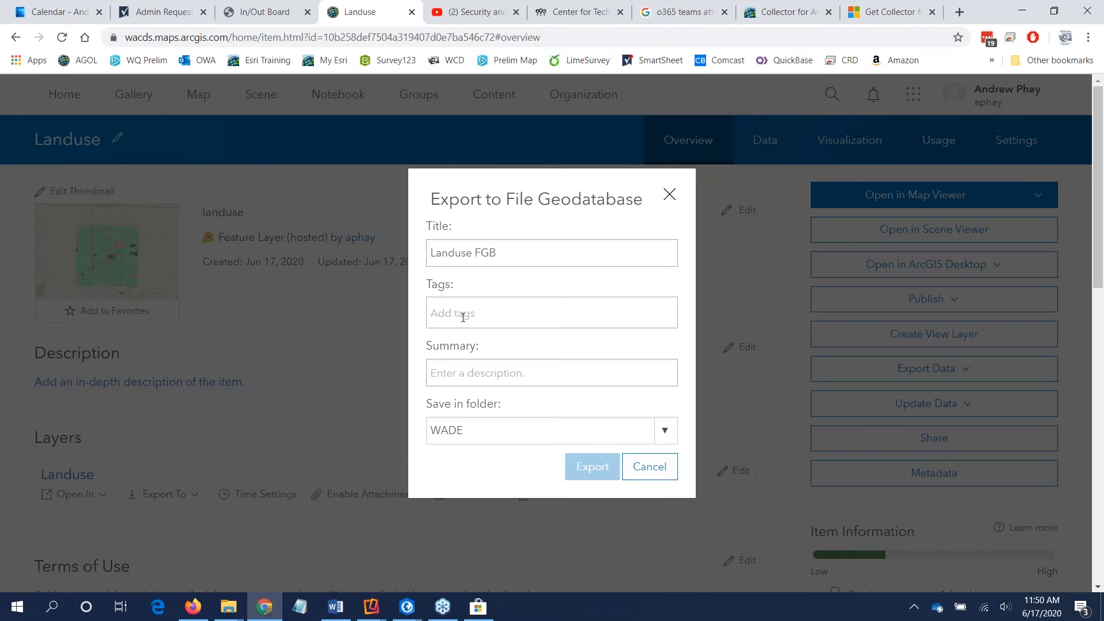
{"action": "type", "text": "wade"}
{"action": "key", "text": "Return"}
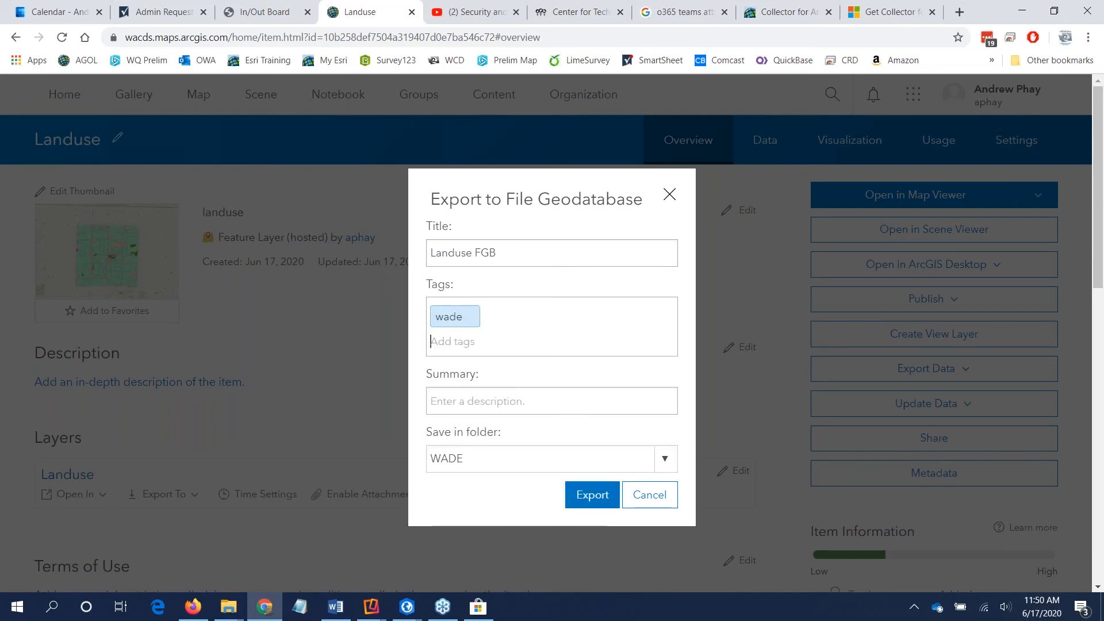
{"action": "left_click", "coordinate": [506, 400]}
{"action": "type", "text": "wade"}
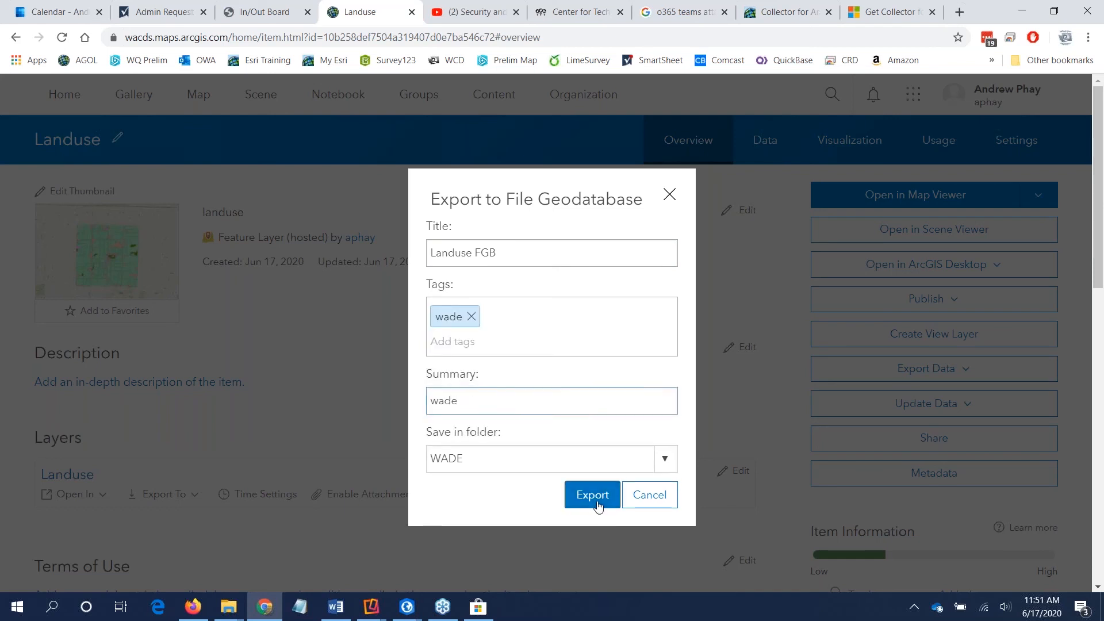
{"action": "left_click", "coordinate": [598, 496]}
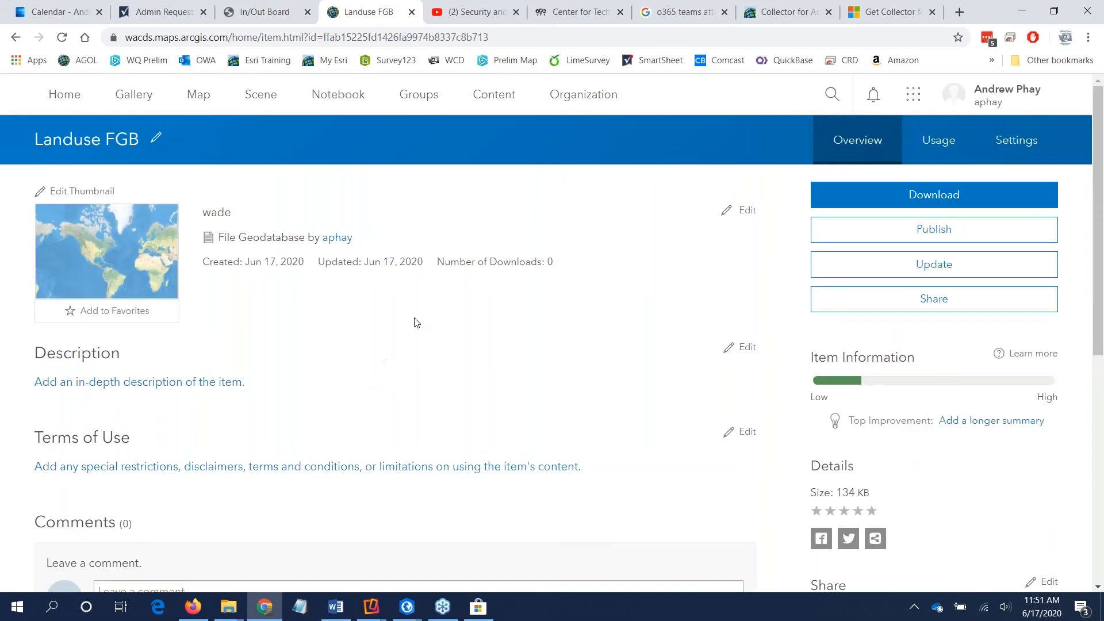
Step: Highlight the title and the File Geodatabase item type on the Landuse FGB page
{"action": "left_click_drag", "start_coordinate": [45, 134], "coordinate": [131, 140]}
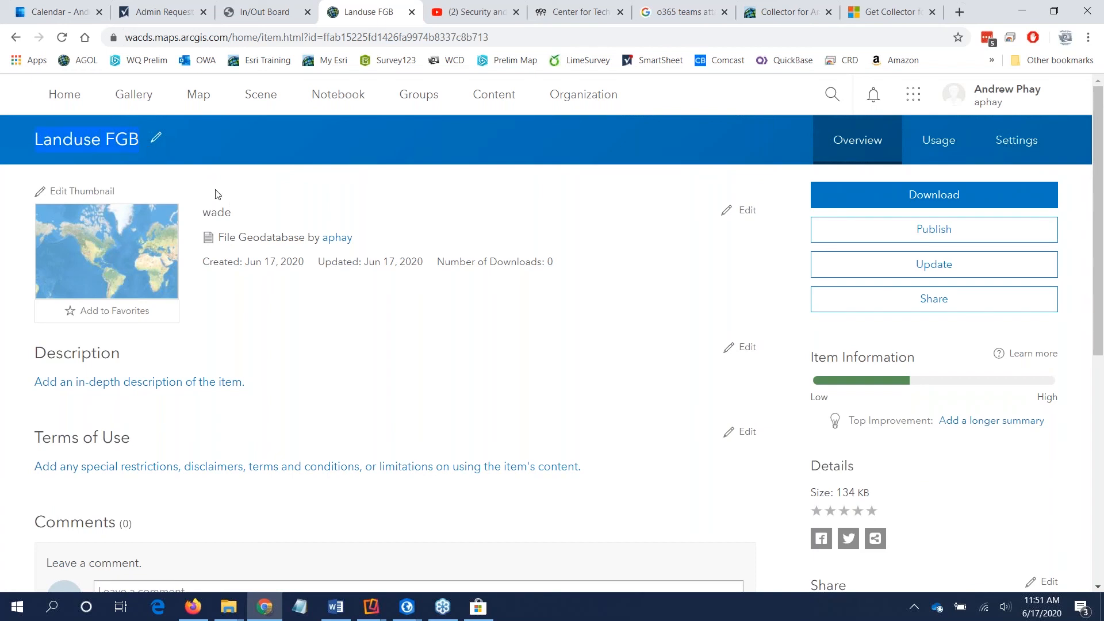
{"action": "left_click", "coordinate": [357, 307]}
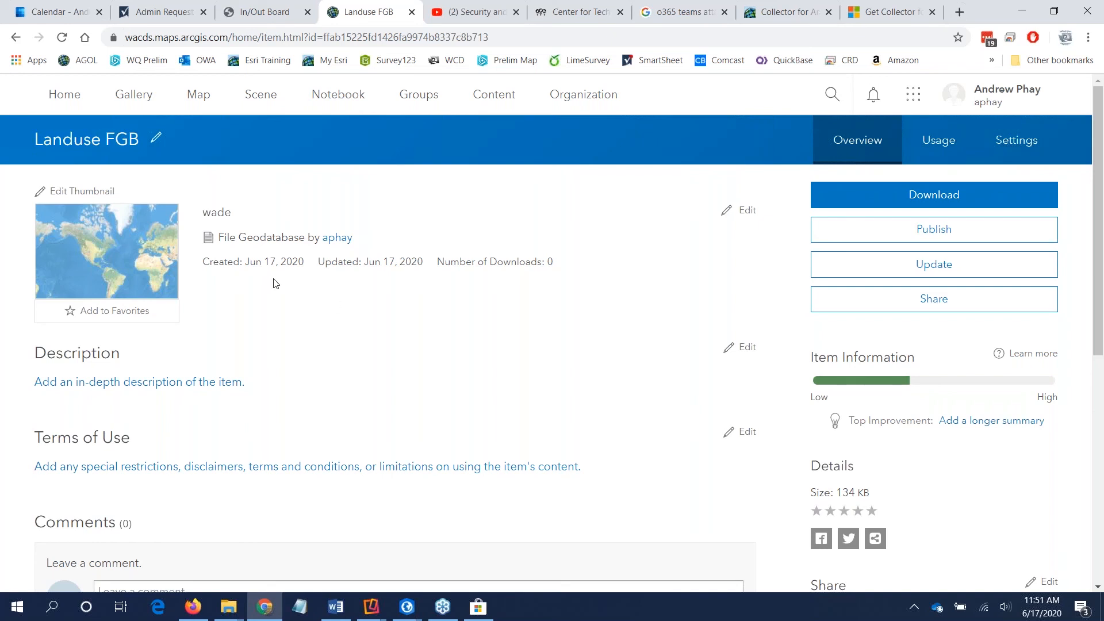
{"action": "left_click_drag", "start_coordinate": [221, 237], "coordinate": [305, 243]}
{"action": "left_click", "coordinate": [309, 264]}
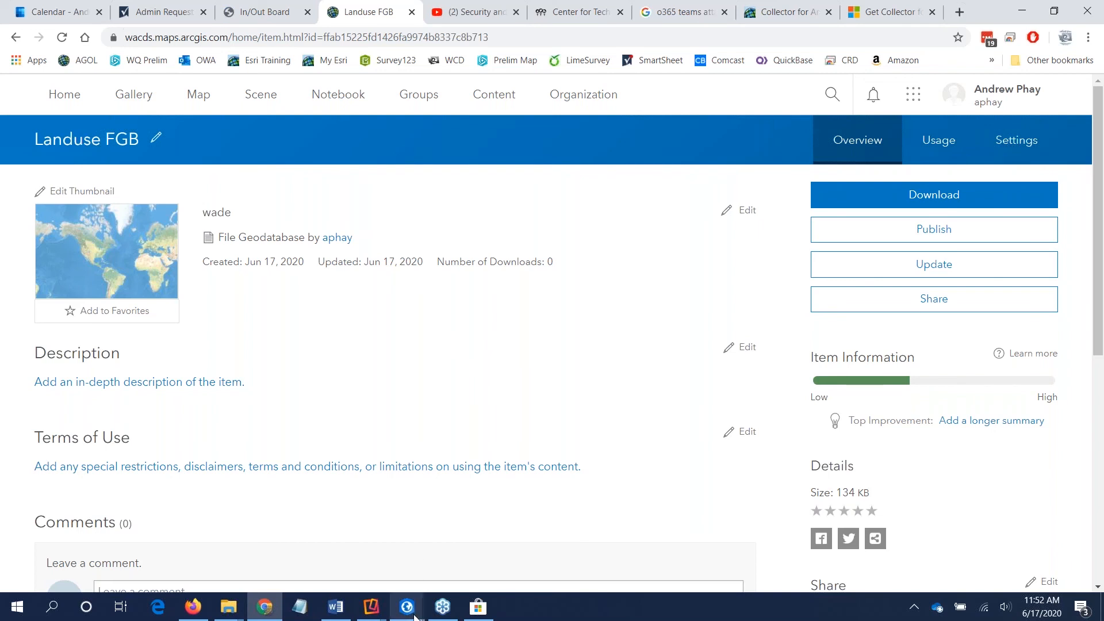
{"action": "mouse_move", "coordinate": [407, 607]}
{"action": "left_click", "coordinate": [475, 551]}
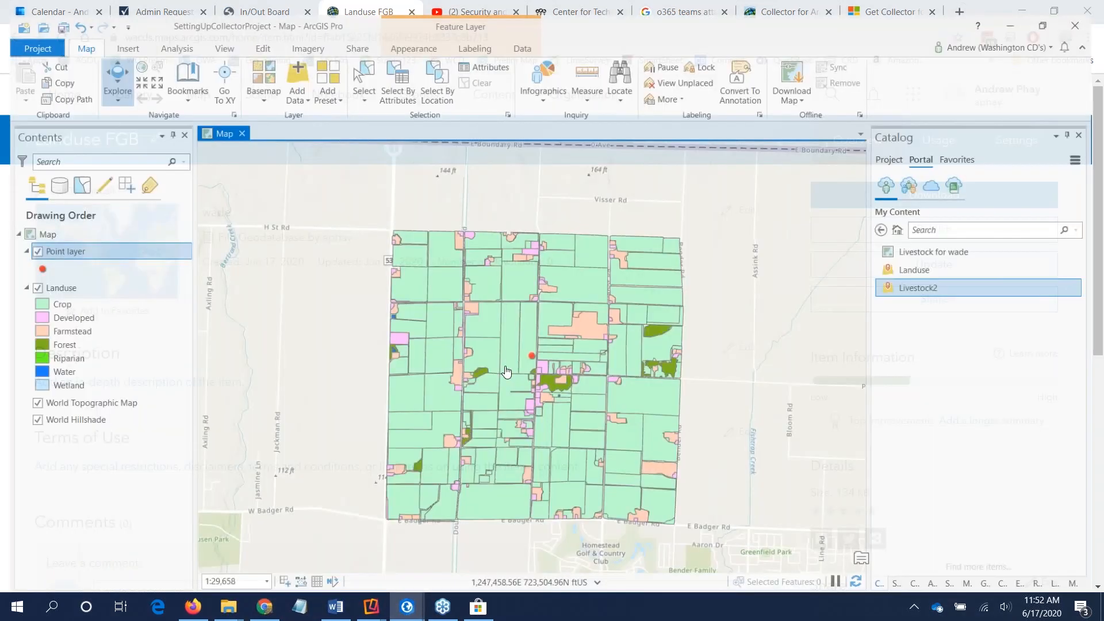
{"action": "left_click", "coordinate": [1021, 10]}
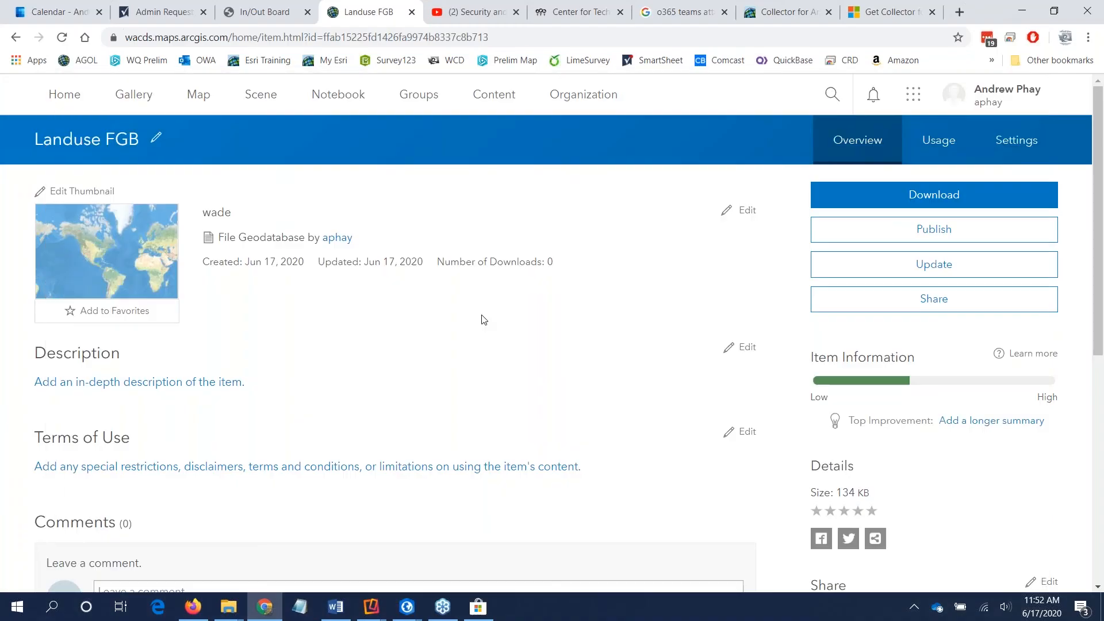
Step: Review the item list of the WADE content folder and switch to the SettingUpCollectorProject in ArcGIS Pro
{"action": "left_click", "coordinate": [494, 101]}
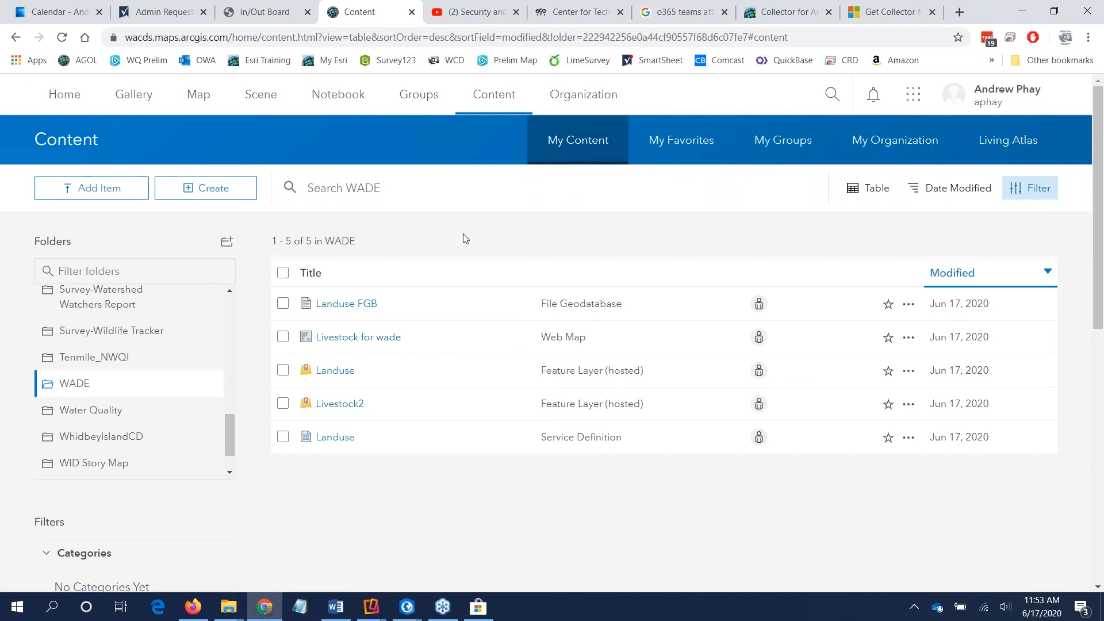
{"action": "mouse_move", "coordinate": [405, 613]}
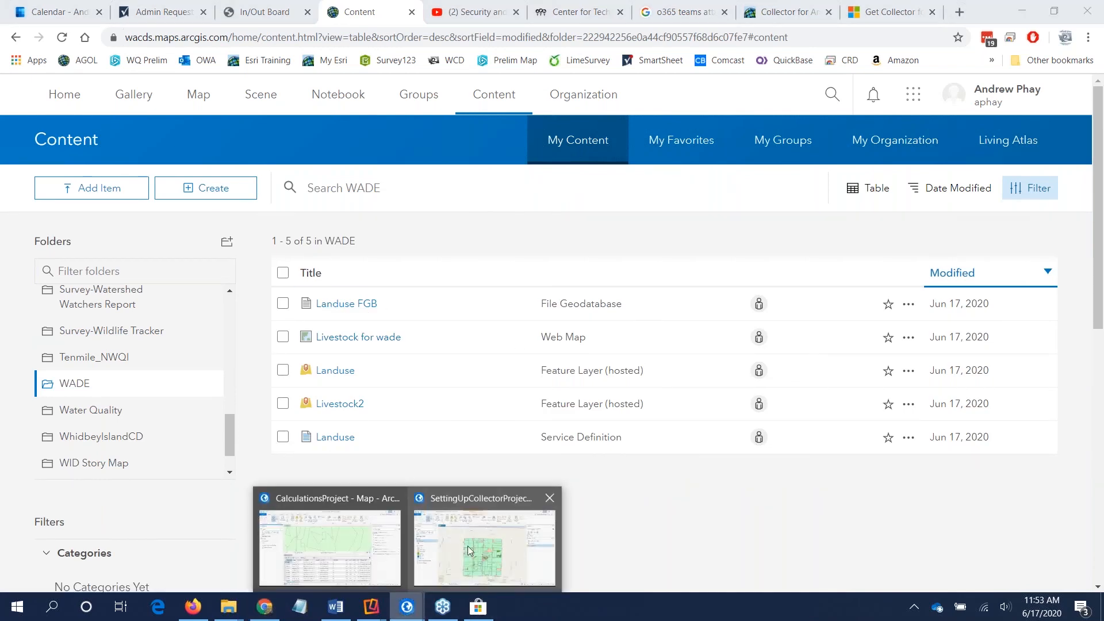
{"action": "left_click", "coordinate": [474, 564]}
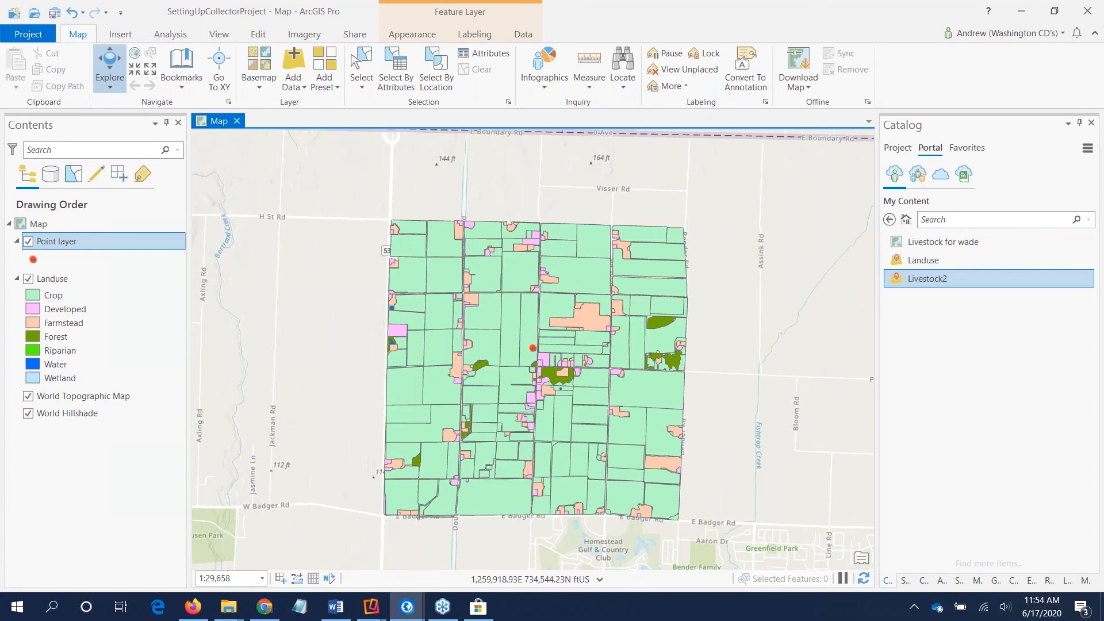
Step: Bring up the Microsoft Store, dismiss its account sign-in prompt and close the store
{"action": "left_click", "coordinate": [489, 613]}
{"action": "left_click", "coordinate": [564, 321]}
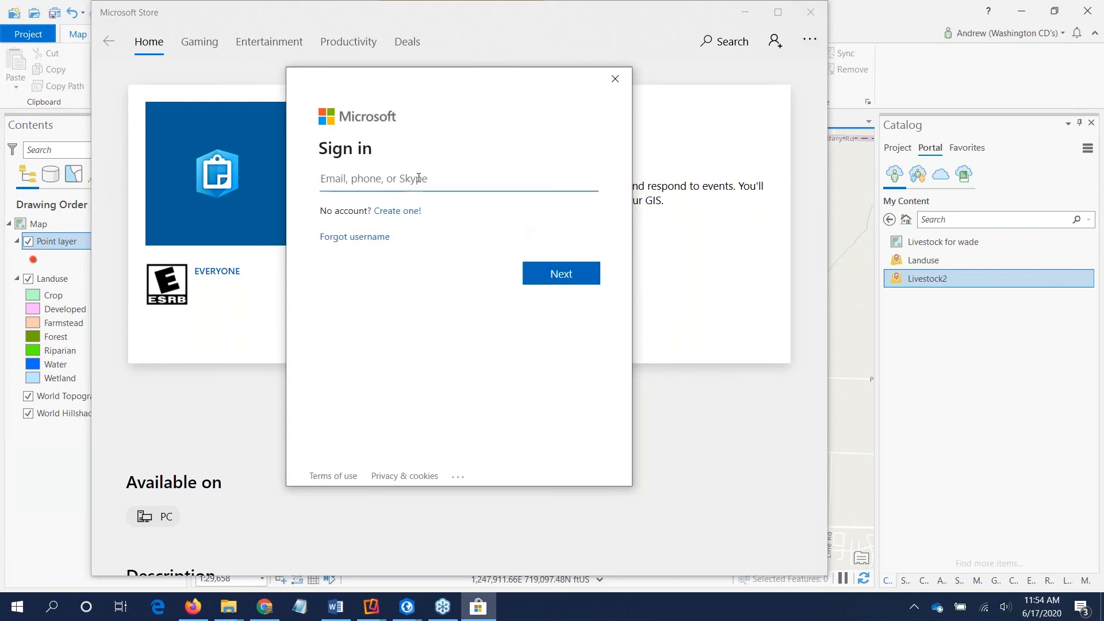
{"action": "left_click", "coordinate": [616, 79]}
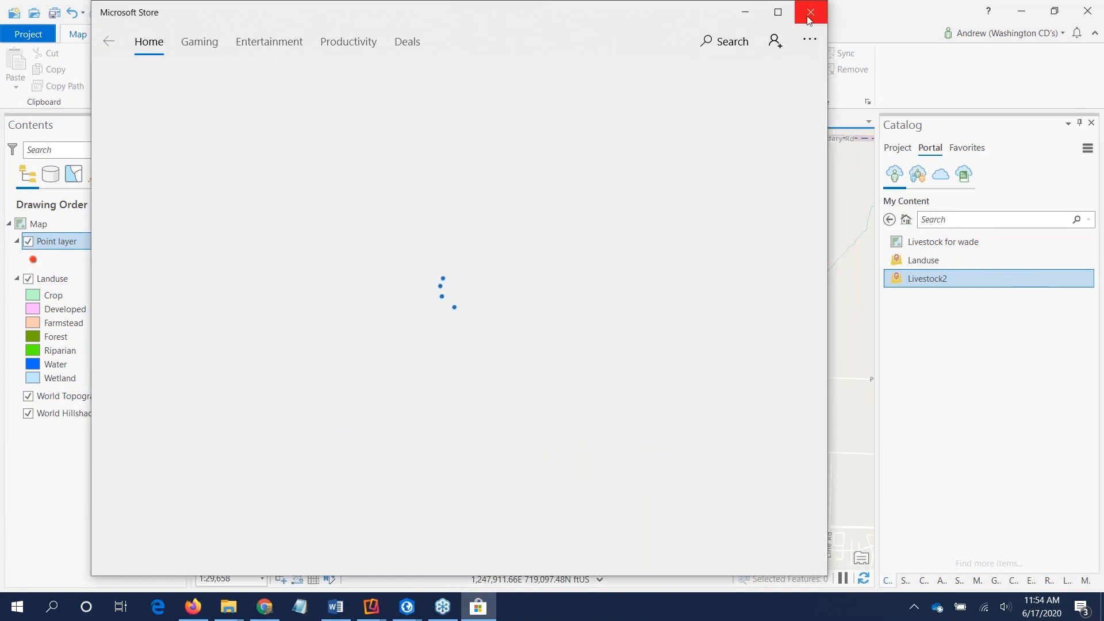
{"action": "left_click", "coordinate": [811, 13]}
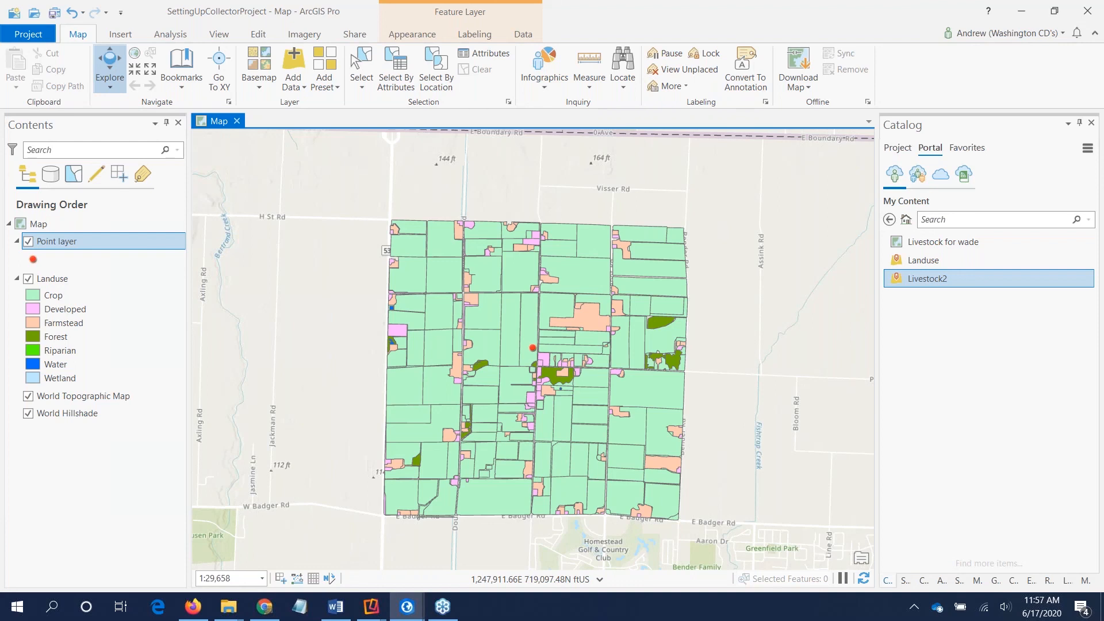
Step: Switch to Chrome, open My Esri in a new tab and highlight its base address, my.esri.com
{"action": "left_click", "coordinate": [265, 606]}
{"action": "left_click", "coordinate": [958, 12]}
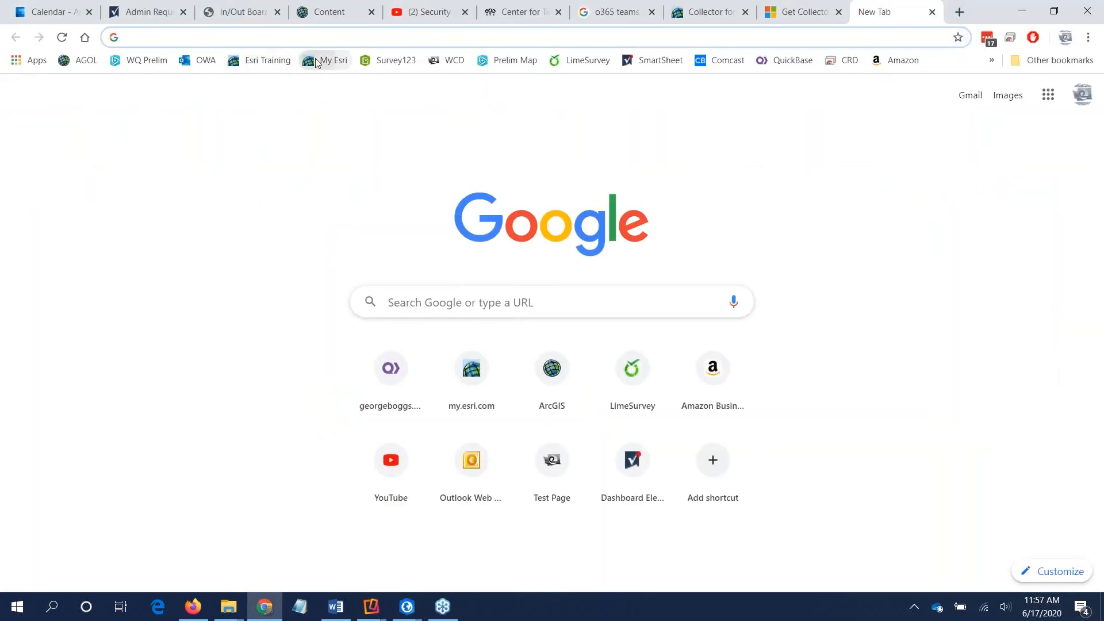
{"action": "left_click", "coordinate": [328, 61]}
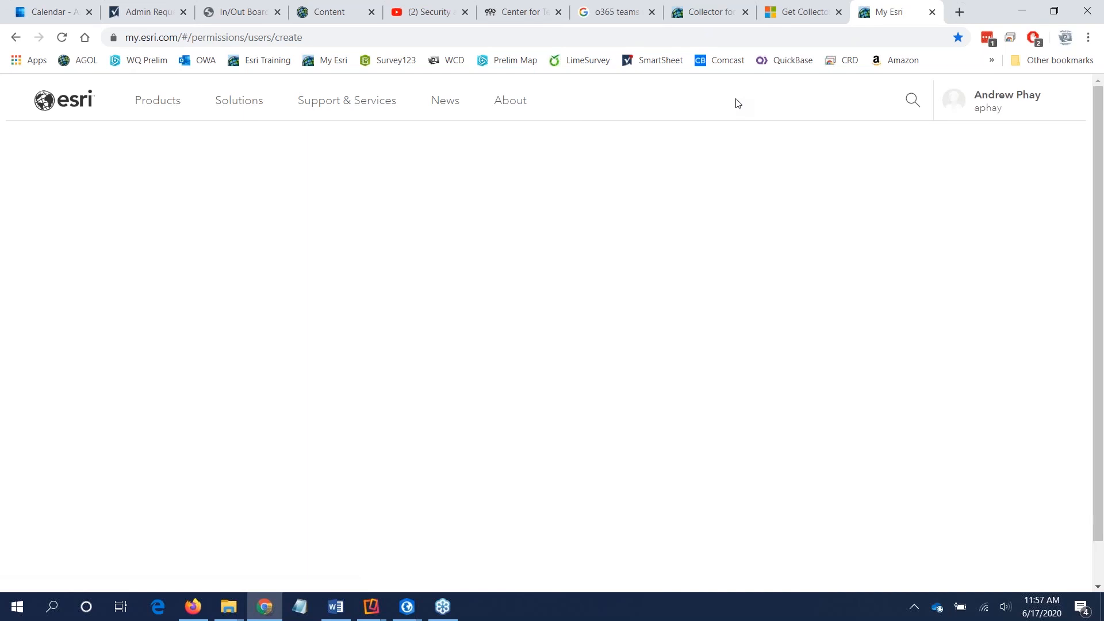
{"action": "left_click", "coordinate": [1022, 108]}
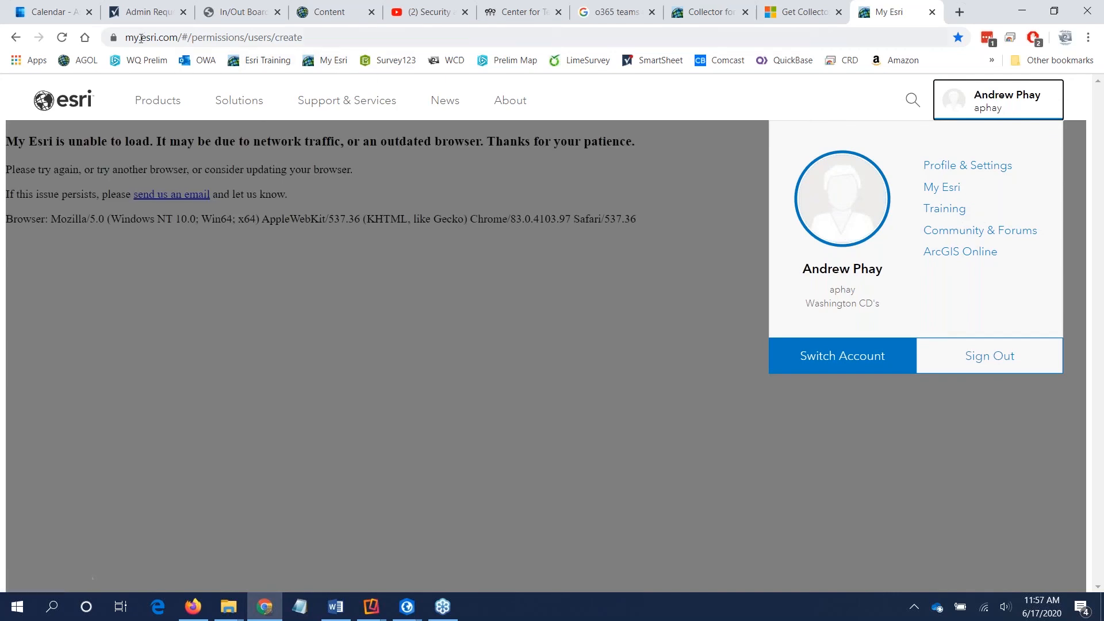
{"action": "left_click_drag", "start_coordinate": [128, 38], "coordinate": [176, 39]}
{"action": "left_click", "coordinate": [329, 15]}
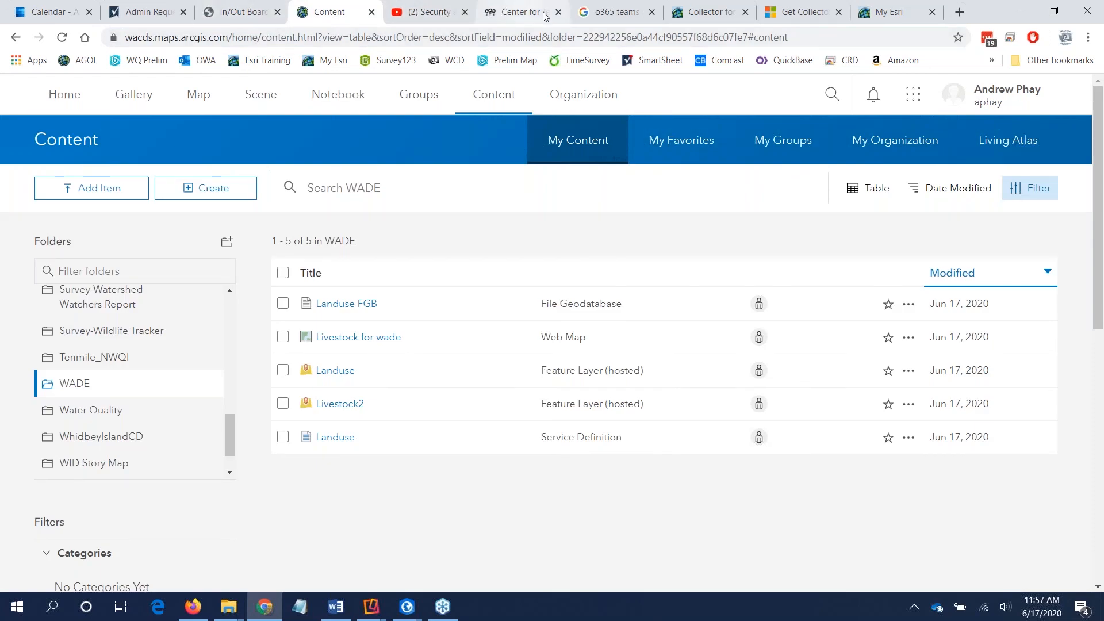
{"action": "left_click", "coordinate": [886, 13]}
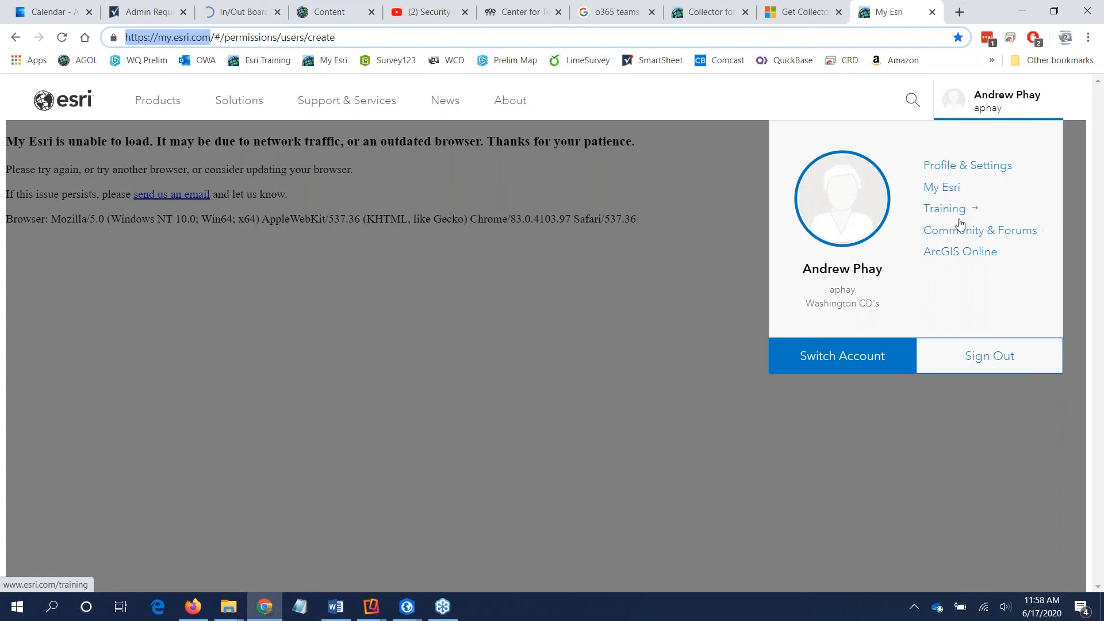
Step: Go from the Esri account options to the Training site and open its Course Catalog
{"action": "left_click", "coordinate": [999, 103]}
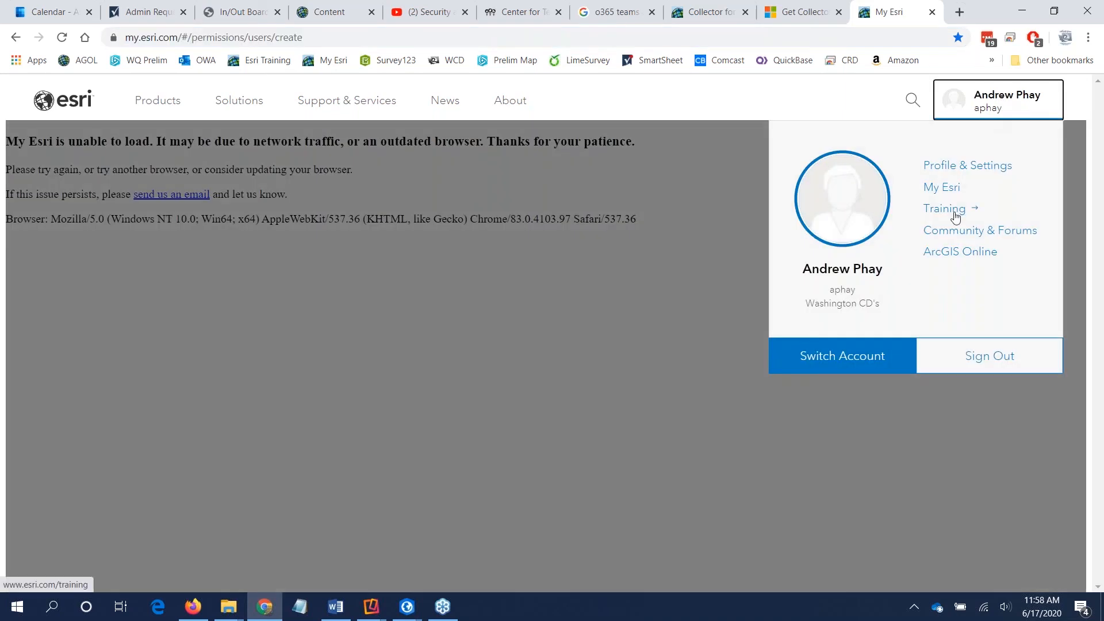
{"action": "left_click", "coordinate": [951, 215]}
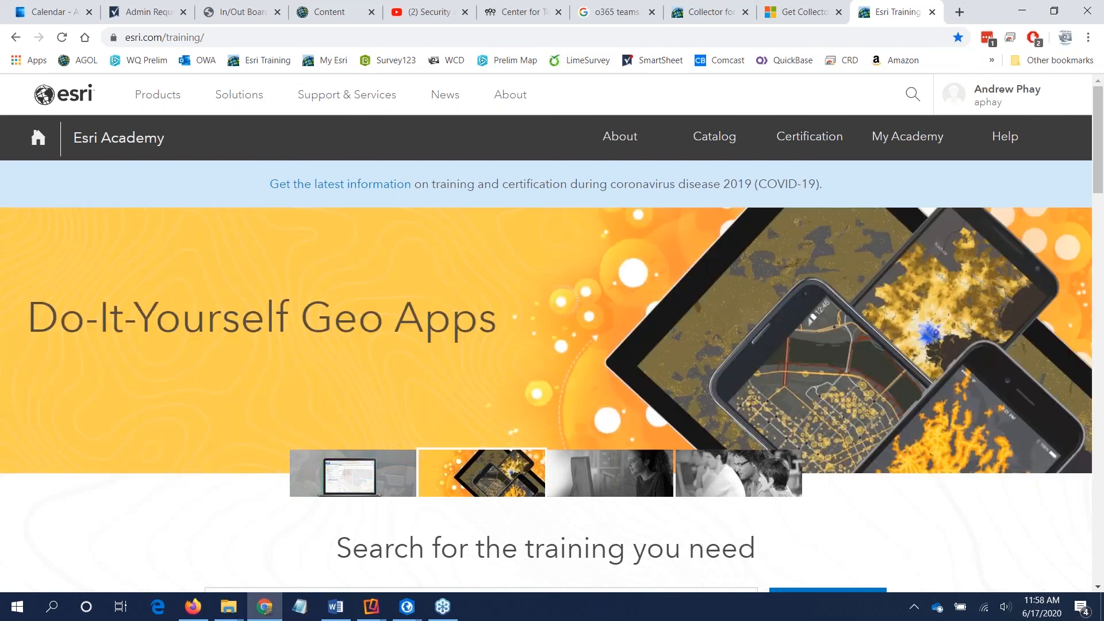
{"action": "left_click", "coordinate": [725, 140]}
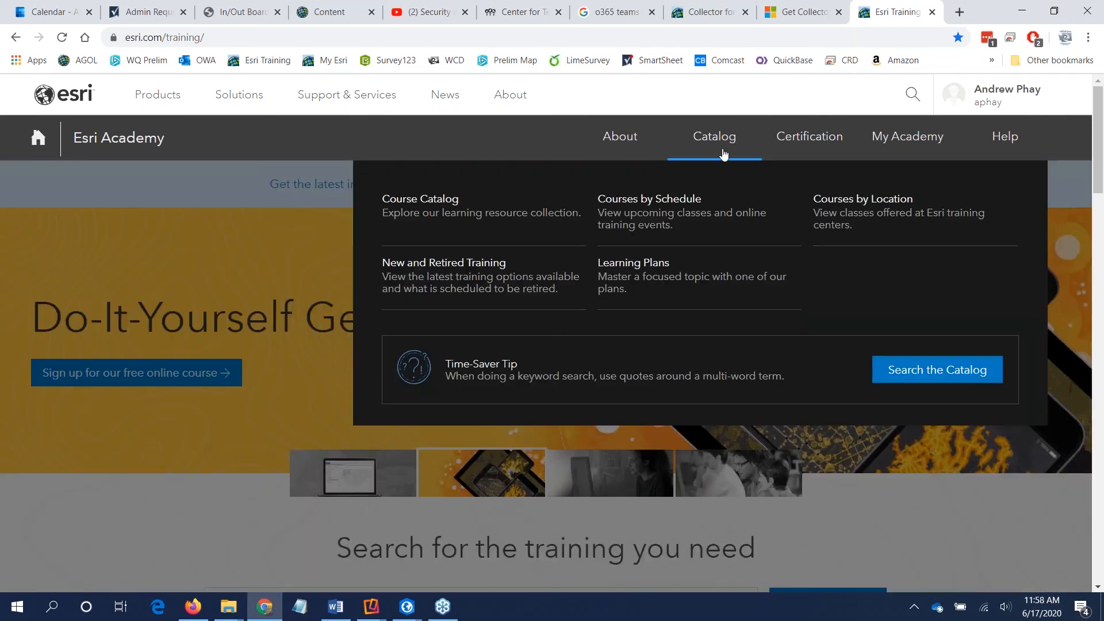
{"action": "left_click", "coordinate": [489, 214]}
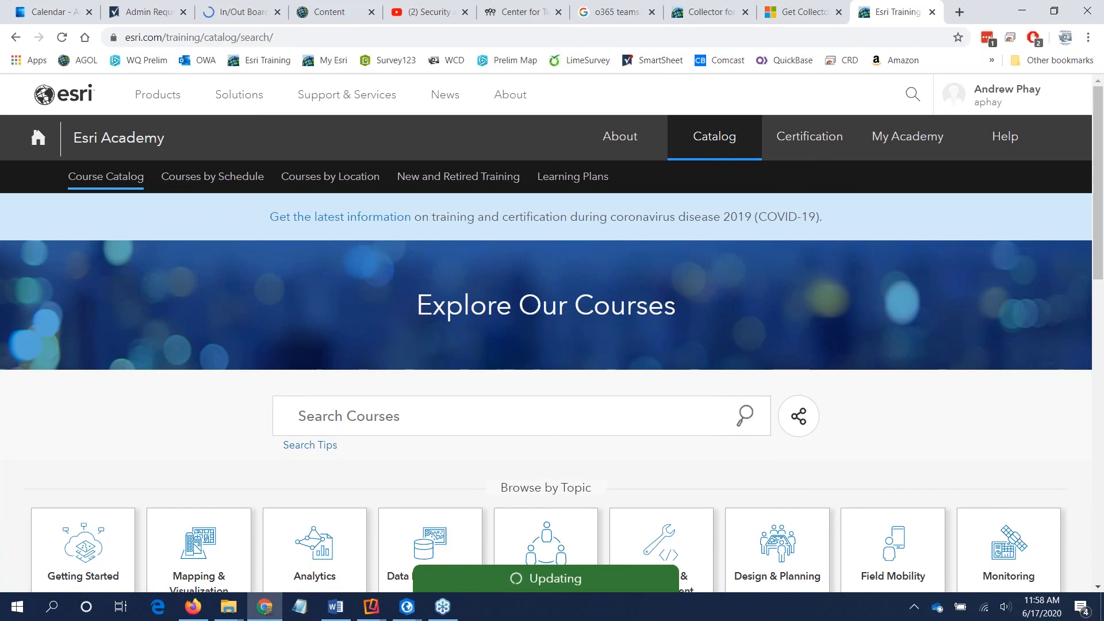
Step: Filter the course catalog to include both Maintenance and Free courses
{"action": "scroll", "coordinate": [509, 234], "scroll_direction": "down", "scroll_amount": 3}
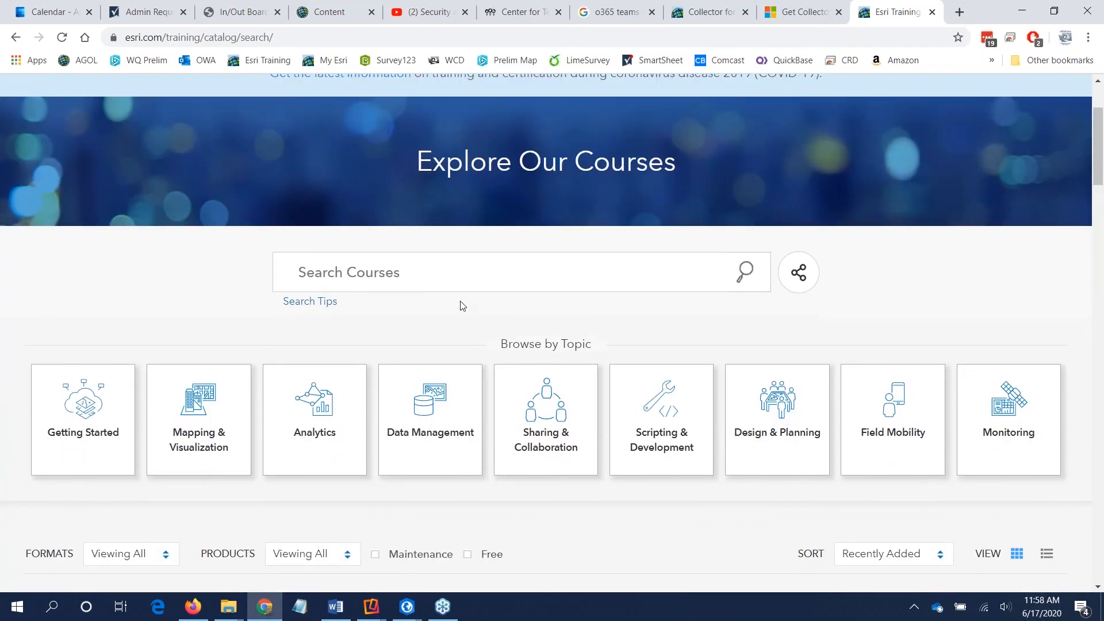
{"action": "scroll", "coordinate": [471, 290], "scroll_direction": "down", "scroll_amount": 1}
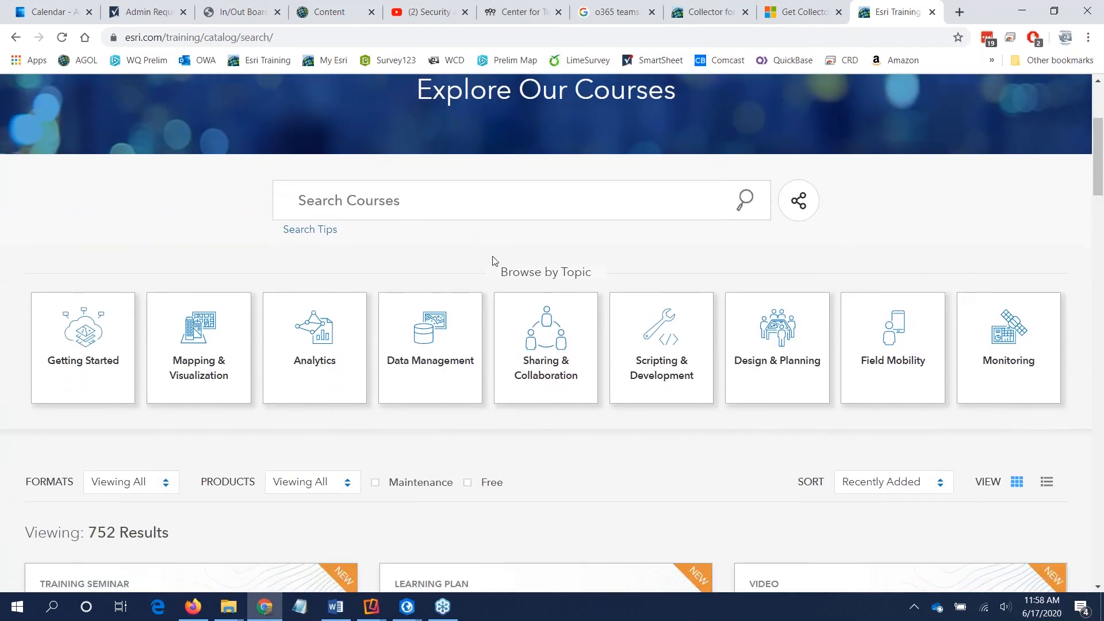
{"action": "scroll", "coordinate": [491, 425], "scroll_direction": "down", "scroll_amount": 1}
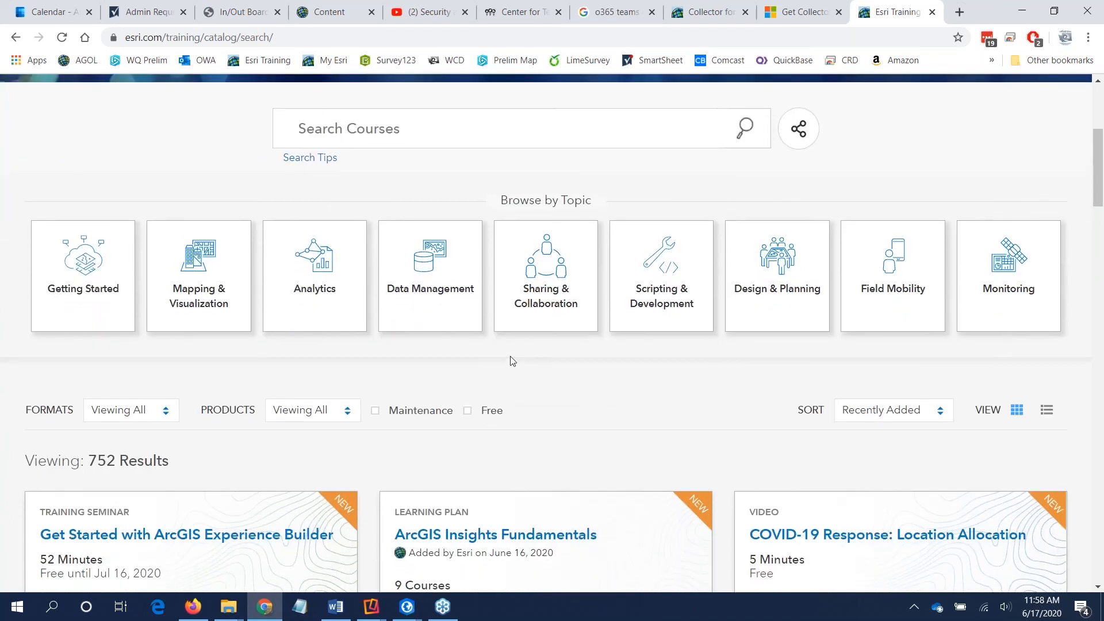
{"action": "scroll", "coordinate": [510, 368], "scroll_direction": "down", "scroll_amount": 1}
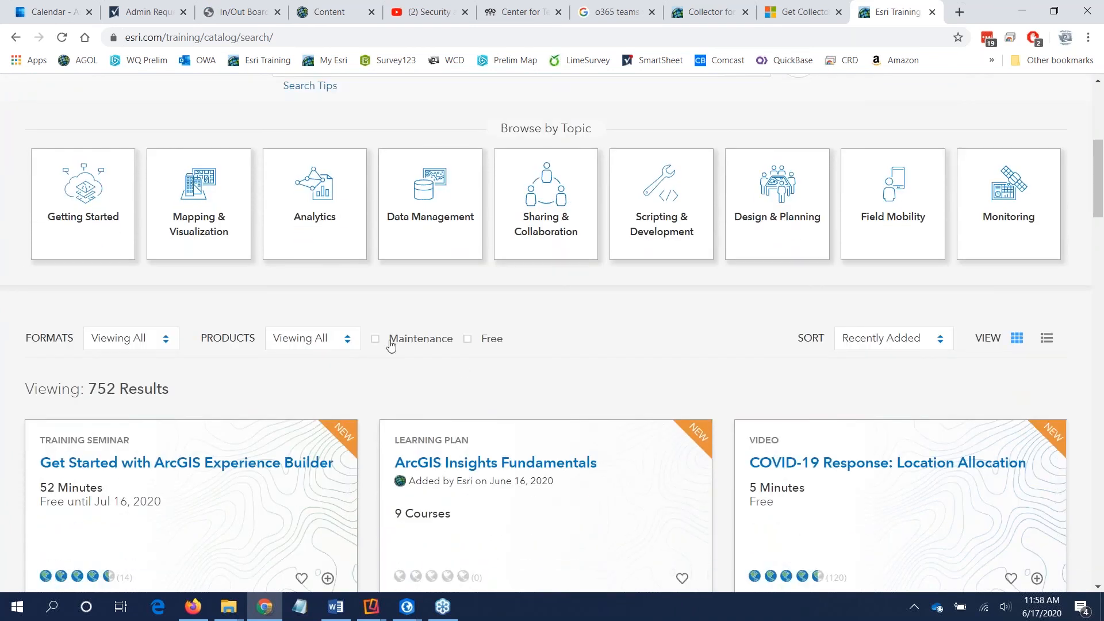
{"action": "scroll", "coordinate": [589, 331], "scroll_direction": "up", "scroll_amount": 3}
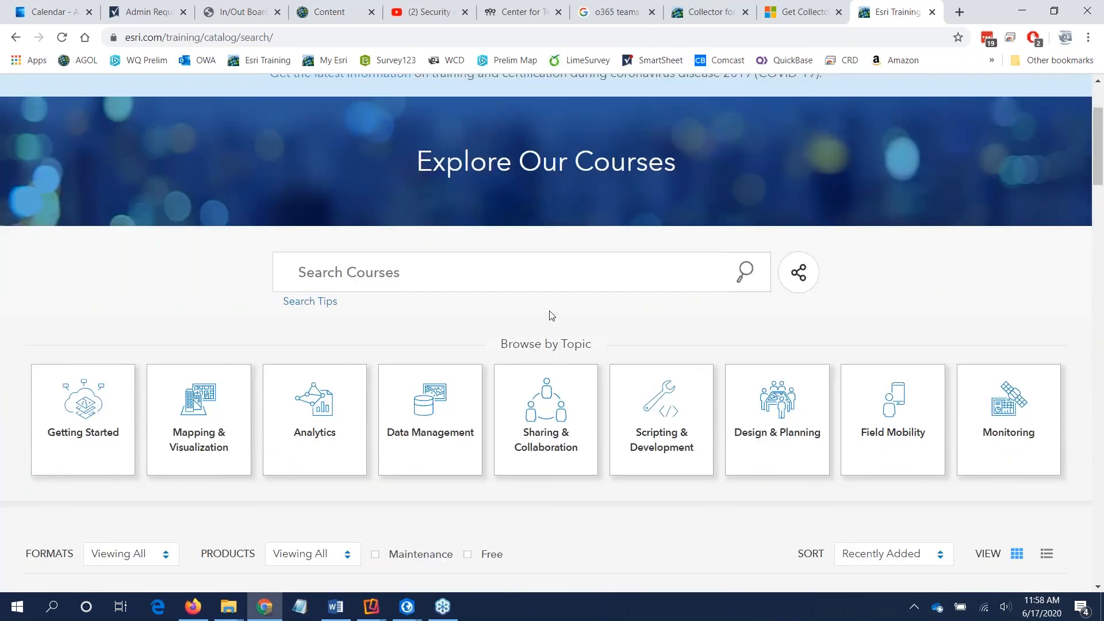
{"action": "scroll", "coordinate": [582, 323], "scroll_direction": "down", "scroll_amount": 3}
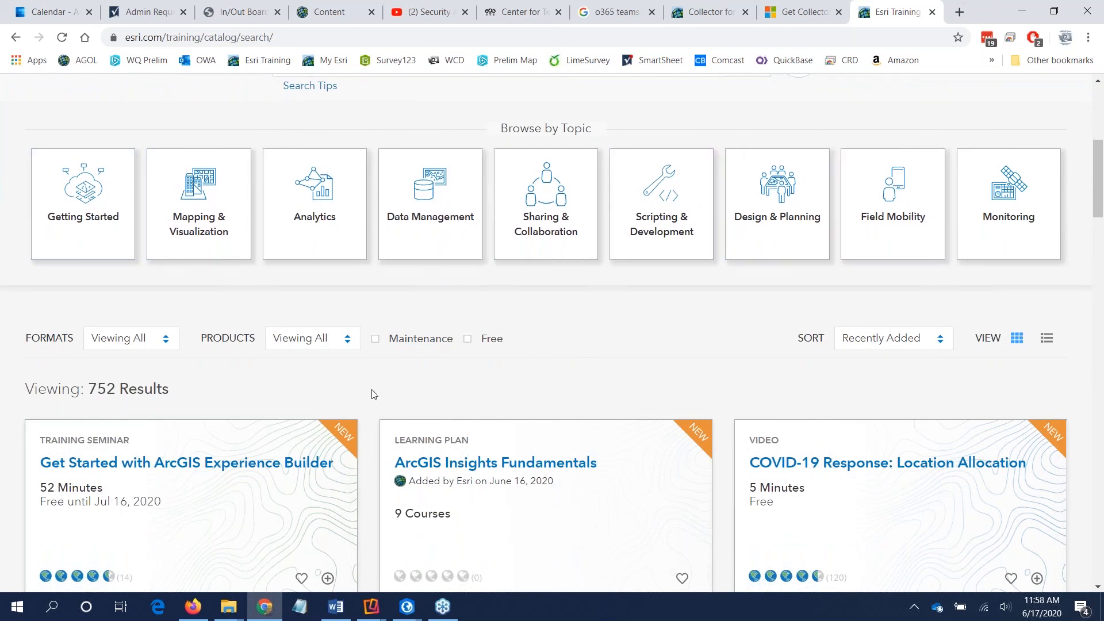
{"action": "scroll", "coordinate": [371, 394], "scroll_direction": "down", "scroll_amount": 1}
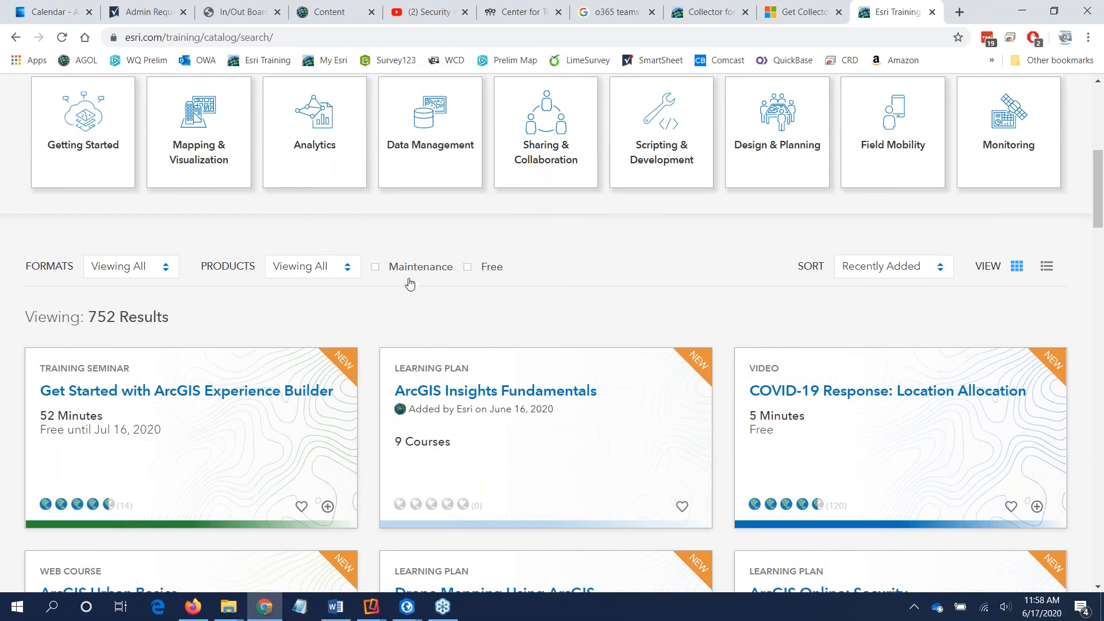
{"action": "left_click", "coordinate": [377, 270]}
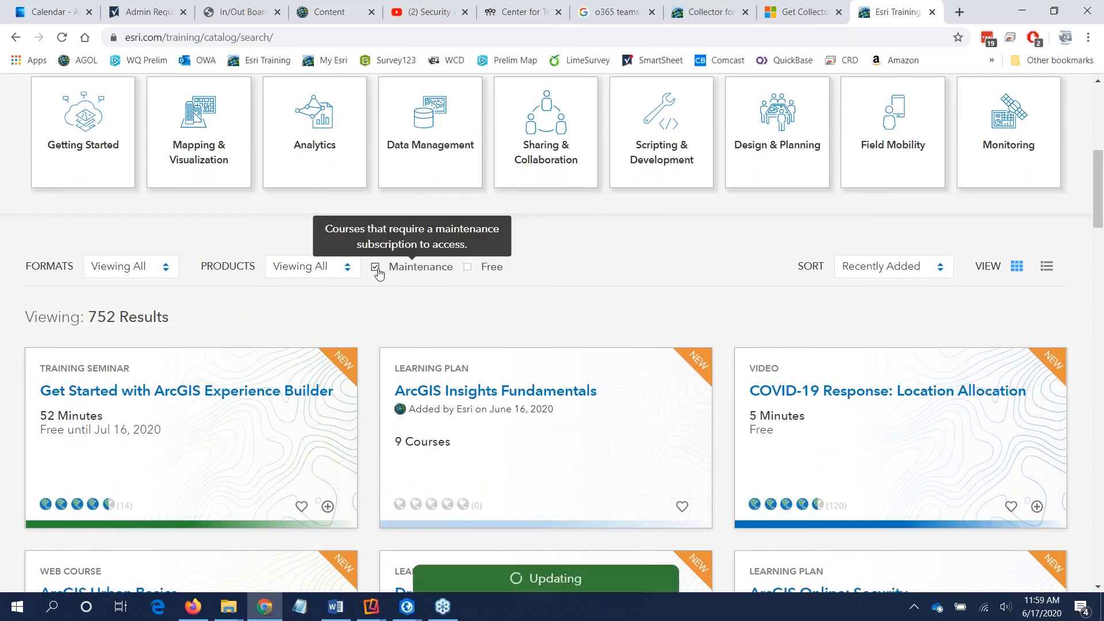
{"action": "left_click", "coordinate": [468, 270]}
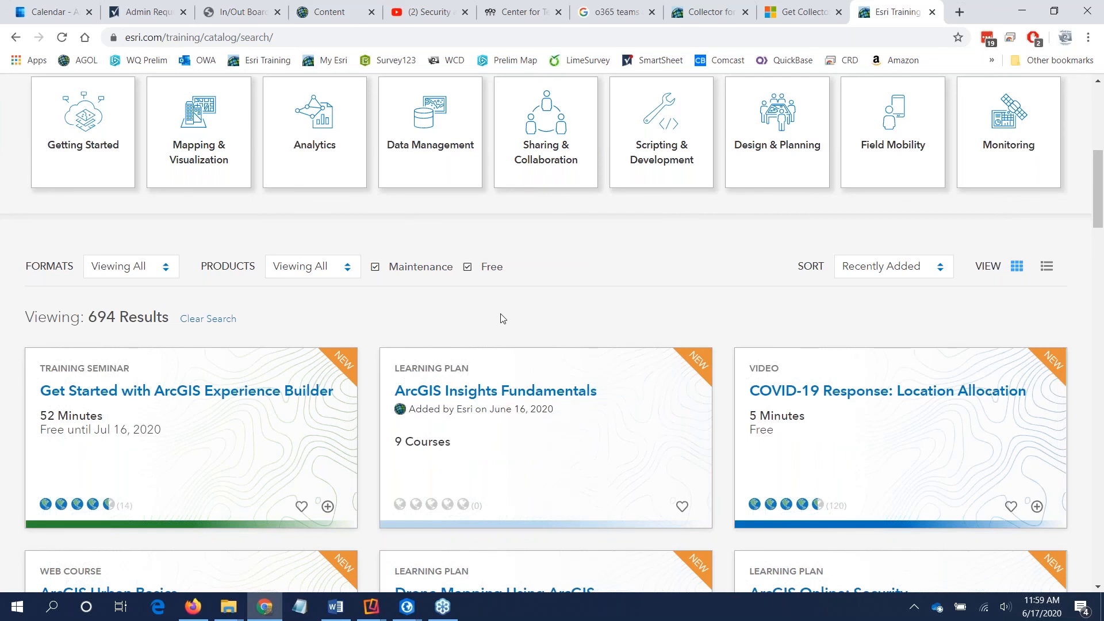
Step: Examine the course cards in the filtered catalog, including their formats, durations and access requirements
{"action": "scroll", "coordinate": [503, 318], "scroll_direction": "down", "scroll_amount": 1}
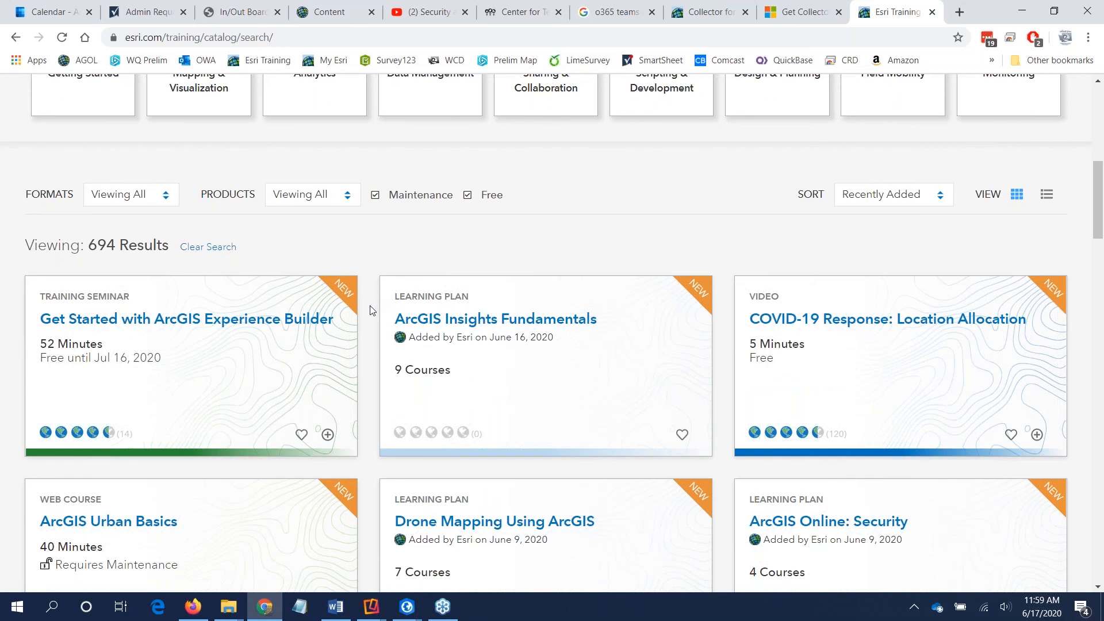
{"action": "scroll", "coordinate": [372, 310], "scroll_direction": "down", "scroll_amount": 2}
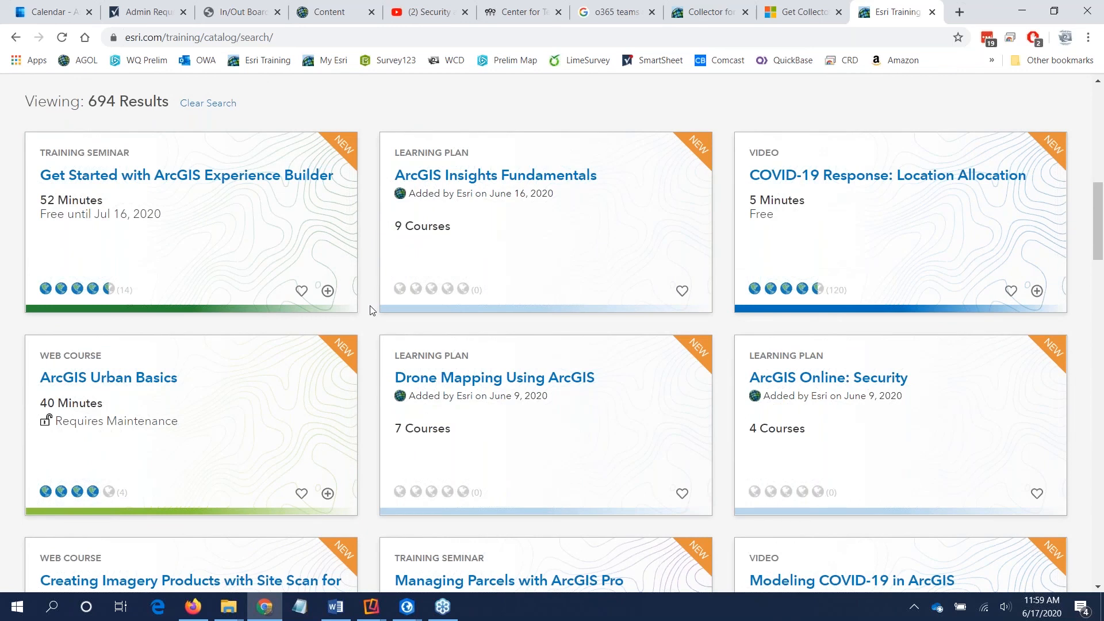
{"action": "scroll", "coordinate": [361, 172], "scroll_direction": "up", "scroll_amount": 1}
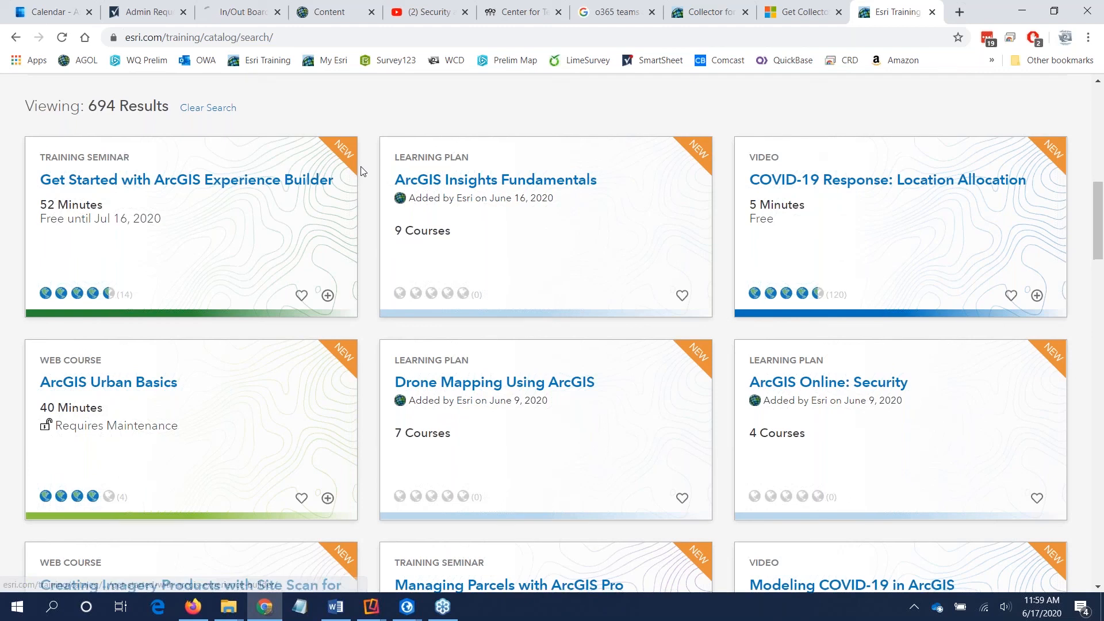
{"action": "scroll", "coordinate": [381, 224], "scroll_direction": "down", "scroll_amount": 3}
{"action": "scroll", "coordinate": [381, 231], "scroll_direction": "up", "scroll_amount": 3}
{"action": "scroll", "coordinate": [381, 233], "scroll_direction": "down", "scroll_amount": 4}
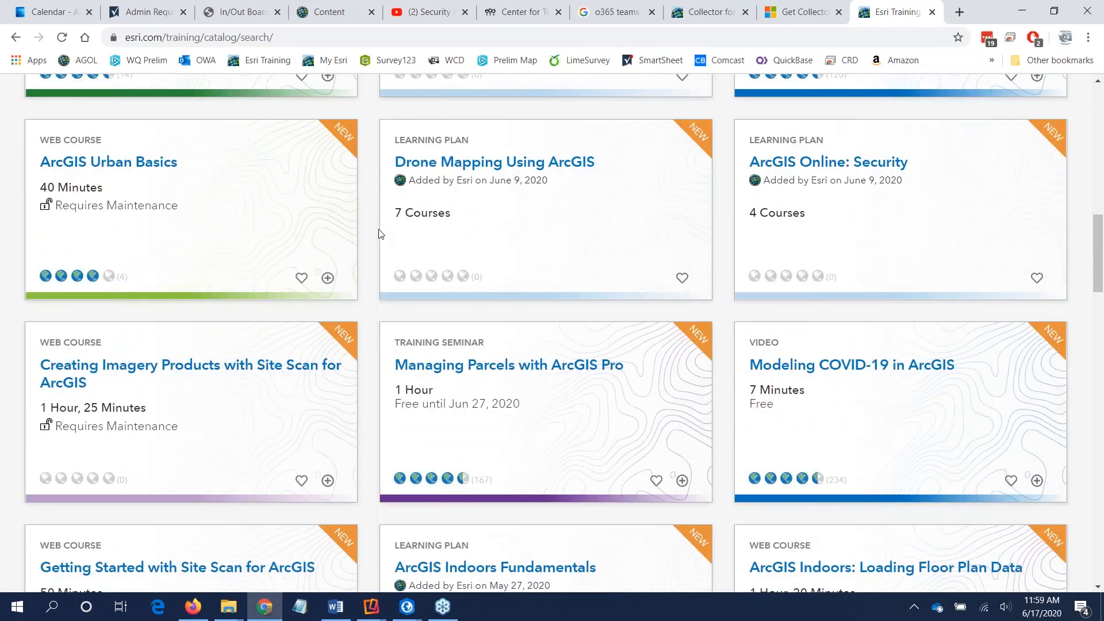
{"action": "scroll", "coordinate": [378, 230], "scroll_direction": "up", "scroll_amount": 10}
{"action": "scroll", "coordinate": [388, 340], "scroll_direction": "down", "scroll_amount": 2}
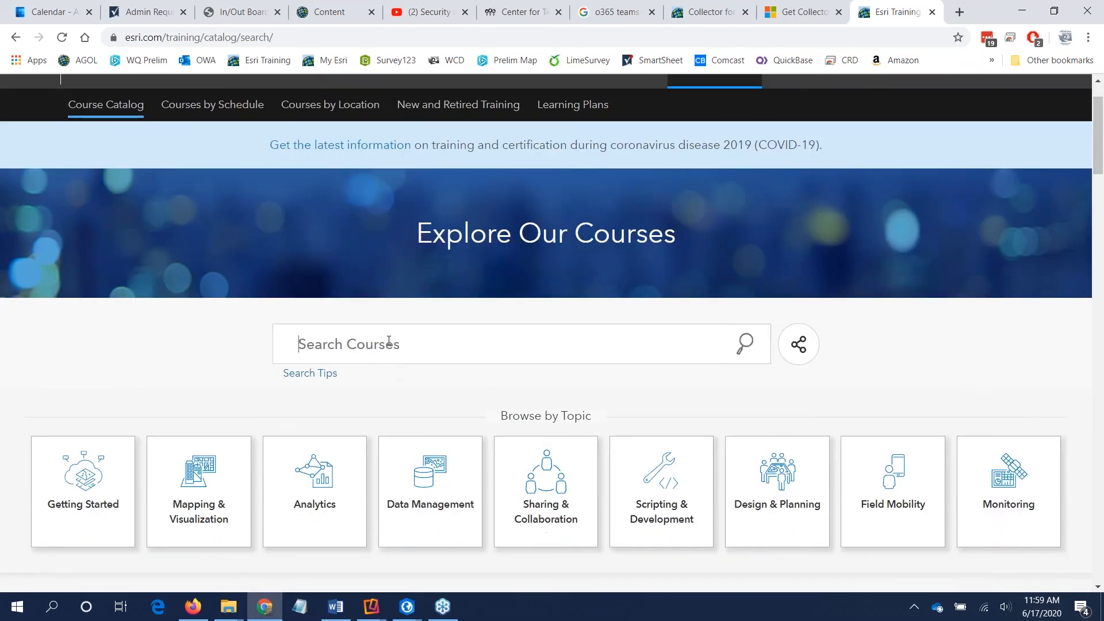
Step: Search the course catalog for "arcmap"
{"action": "left_click", "coordinate": [389, 340]}
{"action": "type", "text": "arcmap"}
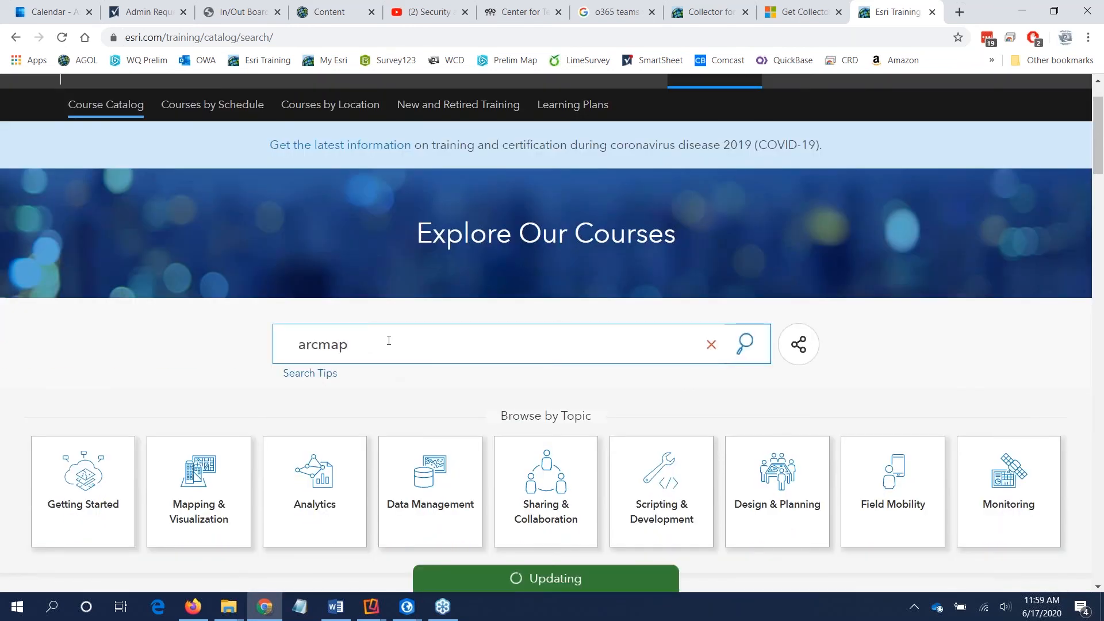
{"action": "scroll", "coordinate": [384, 424], "scroll_direction": "down", "scroll_amount": 5}
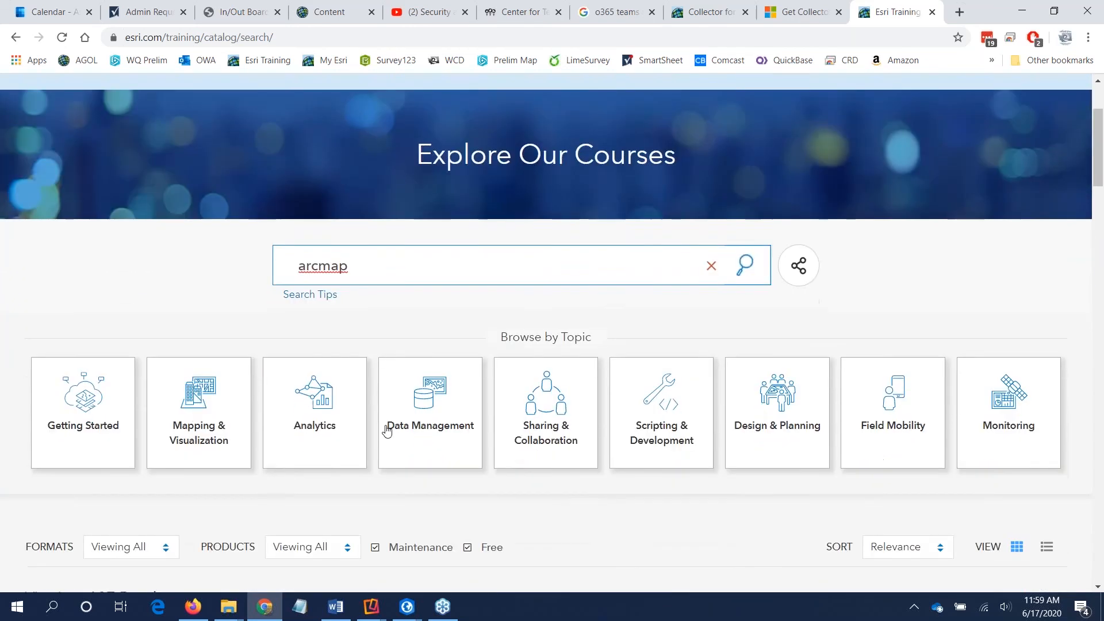
{"action": "scroll", "coordinate": [174, 299], "scroll_direction": "down", "scroll_amount": 4}
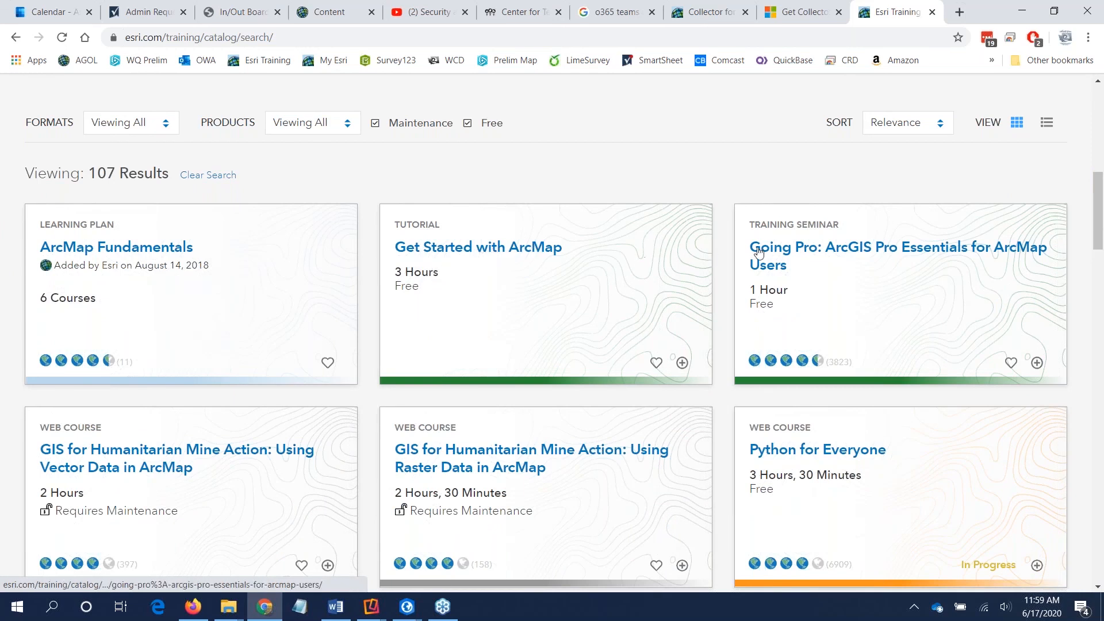
Step: Review the courses matching the search and limit the product filter to ArcMap
{"action": "scroll", "coordinate": [794, 257], "scroll_direction": "down", "scroll_amount": 1}
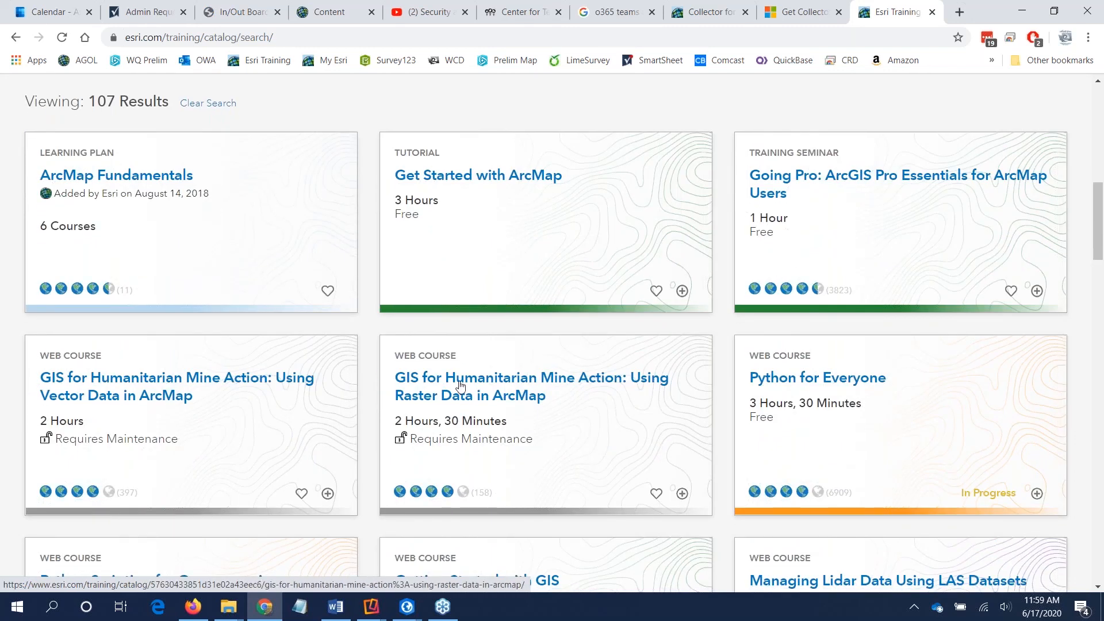
{"action": "scroll", "coordinate": [463, 382], "scroll_direction": "down", "scroll_amount": 2}
{"action": "scroll", "coordinate": [518, 328], "scroll_direction": "up", "scroll_amount": 2}
{"action": "scroll", "coordinate": [771, 356], "scroll_direction": "down", "scroll_amount": 2}
{"action": "scroll", "coordinate": [854, 314], "scroll_direction": "up", "scroll_amount": 1}
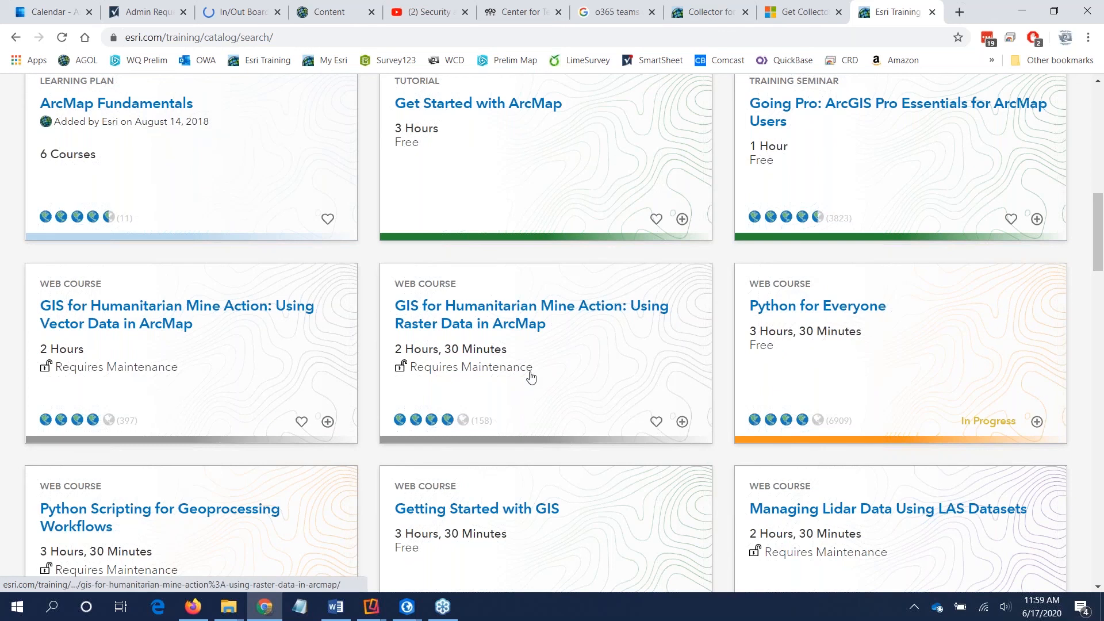
{"action": "scroll", "coordinate": [529, 375], "scroll_direction": "down", "scroll_amount": 6}
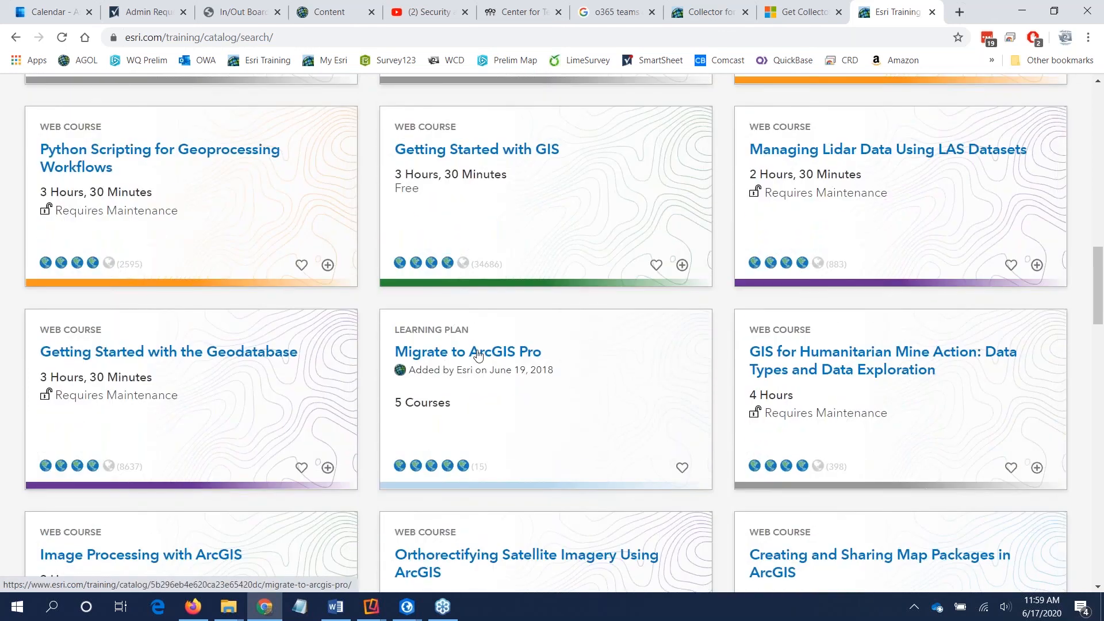
{"action": "scroll", "coordinate": [477, 355], "scroll_direction": "up", "scroll_amount": 12}
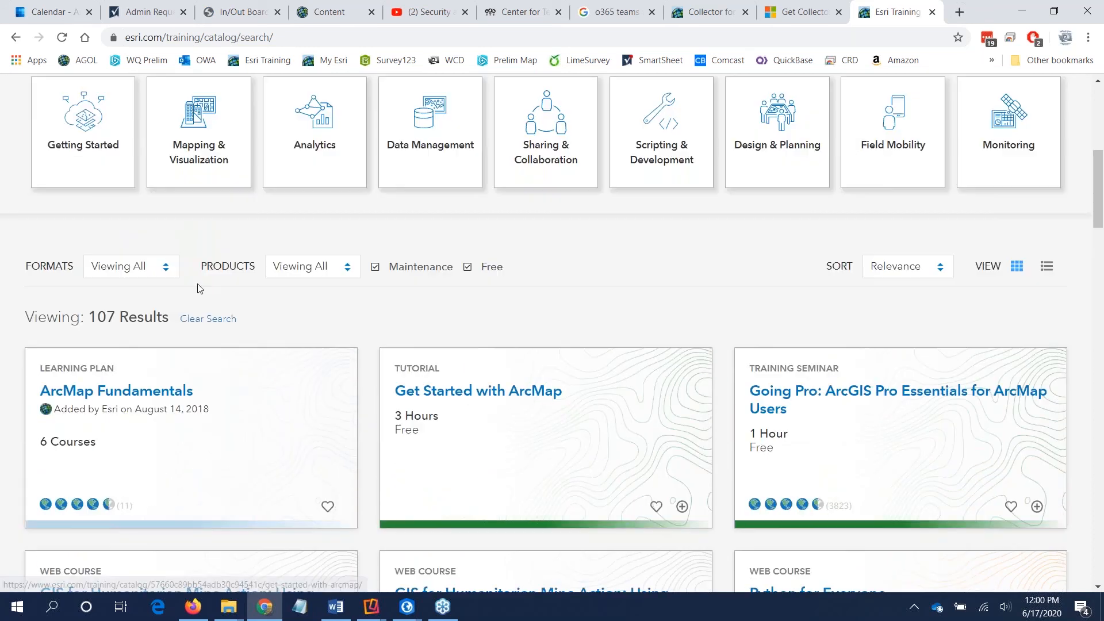
{"action": "left_click", "coordinate": [299, 275]}
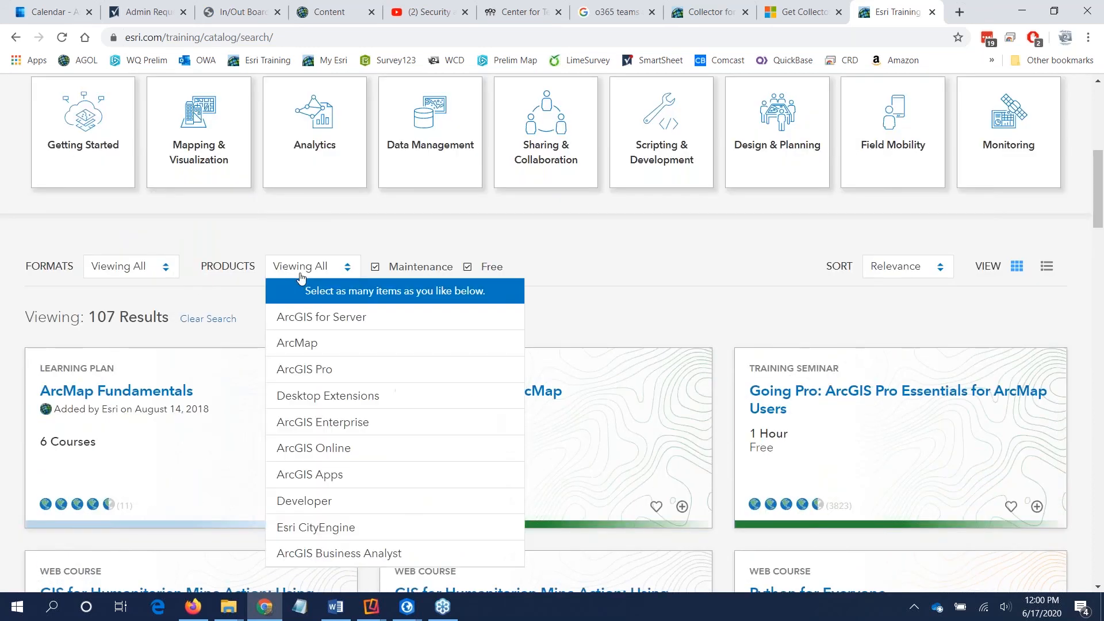
{"action": "left_click", "coordinate": [307, 344]}
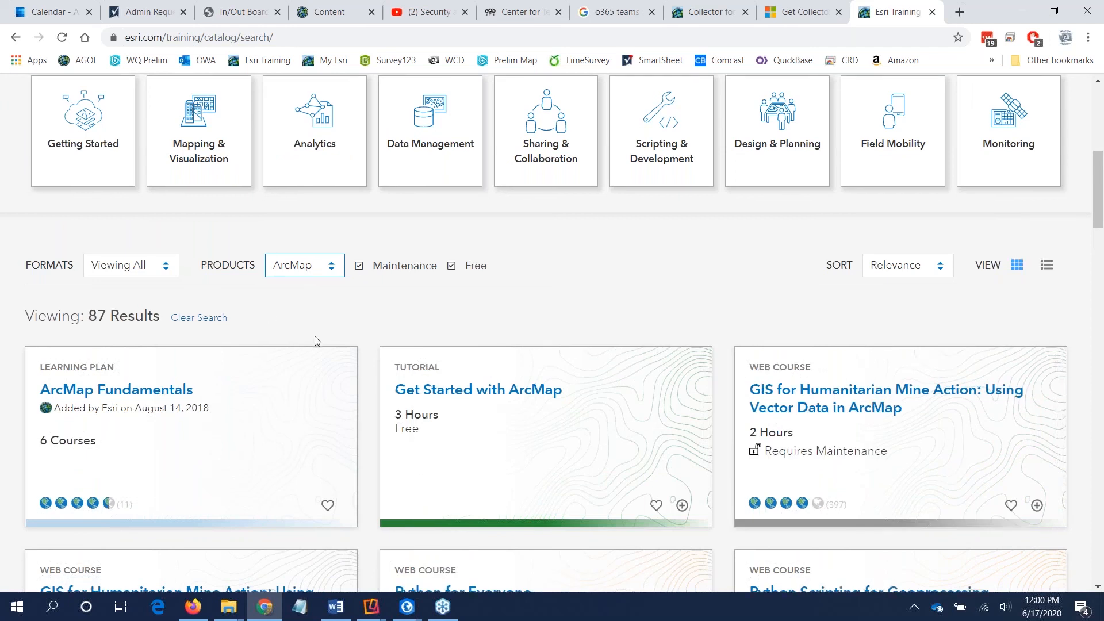
Step: Examine the ArcMap course results for their titles, durations and whether each is free or requires maintenance
{"action": "scroll", "coordinate": [348, 348], "scroll_direction": "down", "scroll_amount": 3}
{"action": "scroll", "coordinate": [350, 349], "scroll_direction": "down", "scroll_amount": 6}
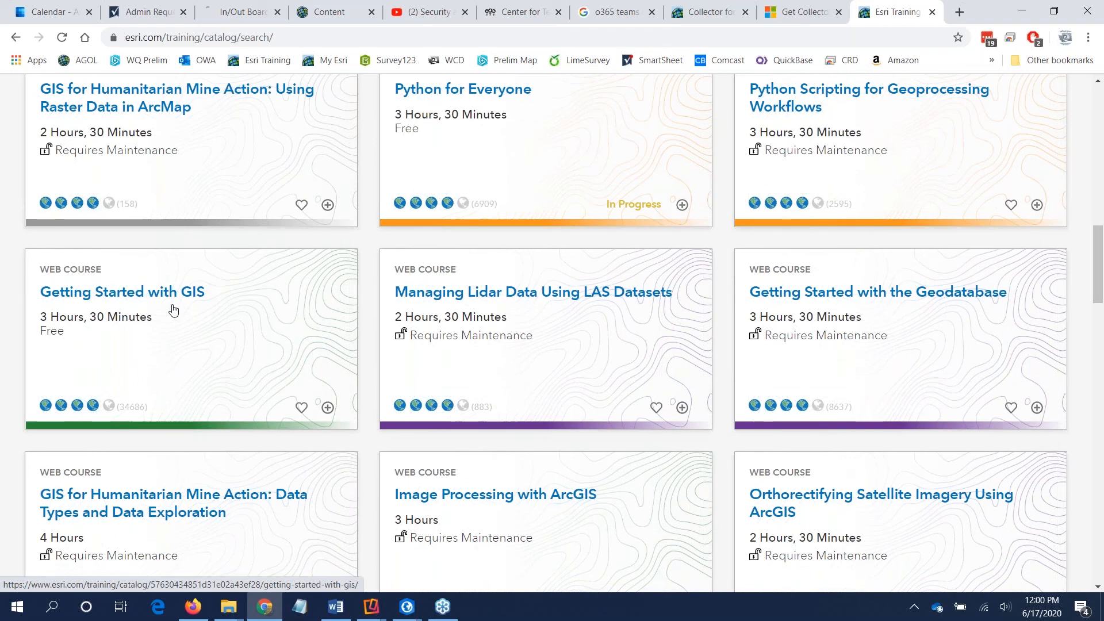
{"action": "scroll", "coordinate": [172, 310], "scroll_direction": "down", "scroll_amount": 5}
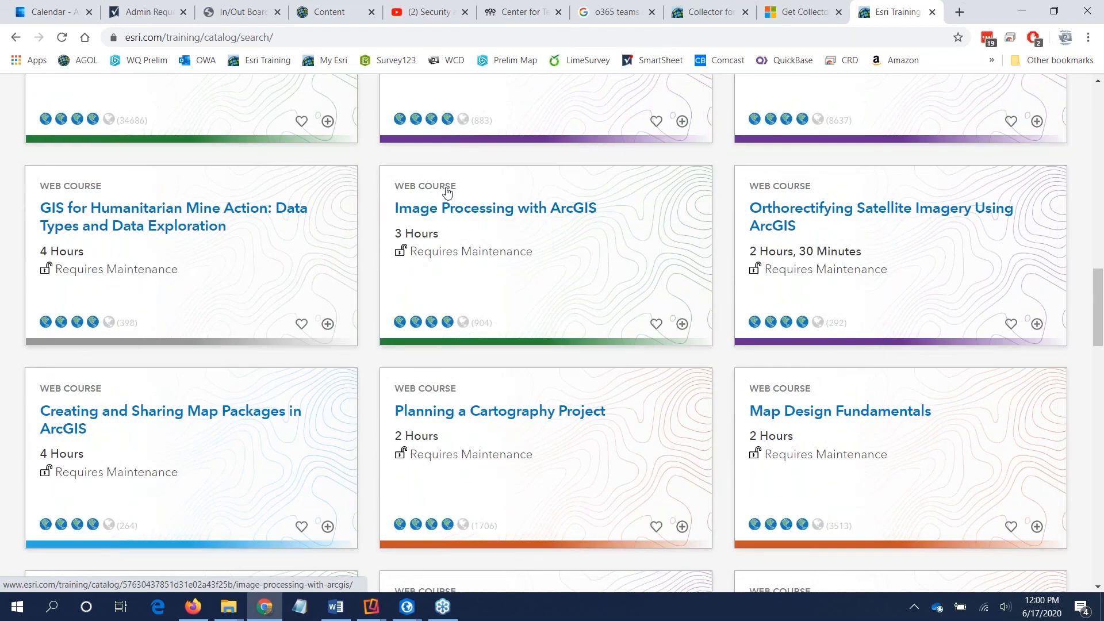
{"action": "scroll", "coordinate": [309, 347], "scroll_direction": "down", "scroll_amount": 1}
{"action": "scroll", "coordinate": [368, 345], "scroll_direction": "down", "scroll_amount": 9}
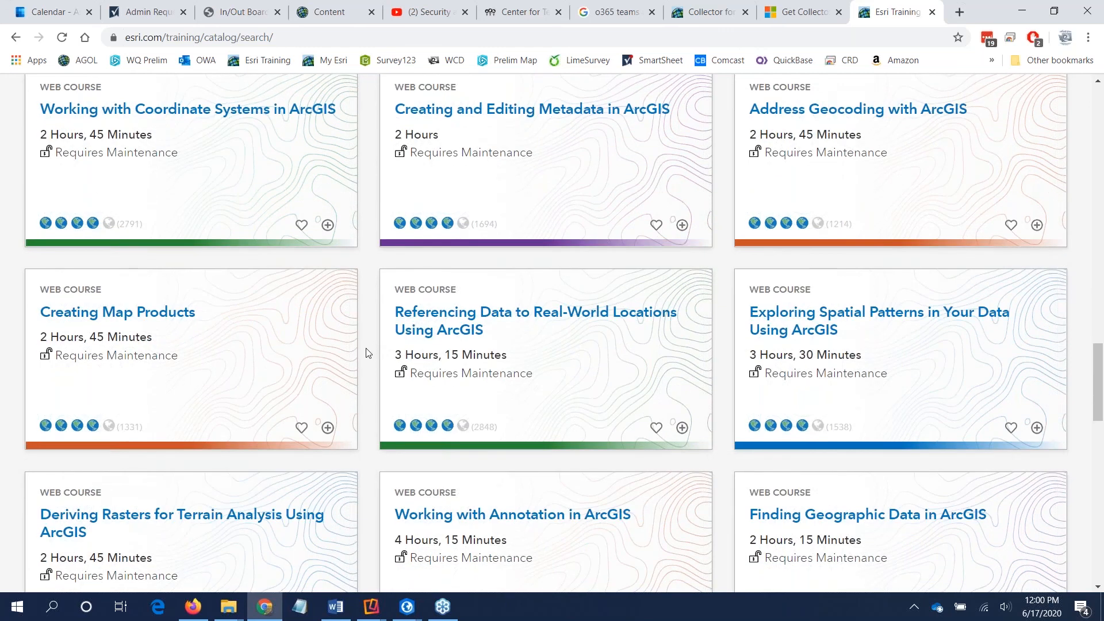
{"action": "scroll", "coordinate": [368, 353], "scroll_direction": "down", "scroll_amount": 9}
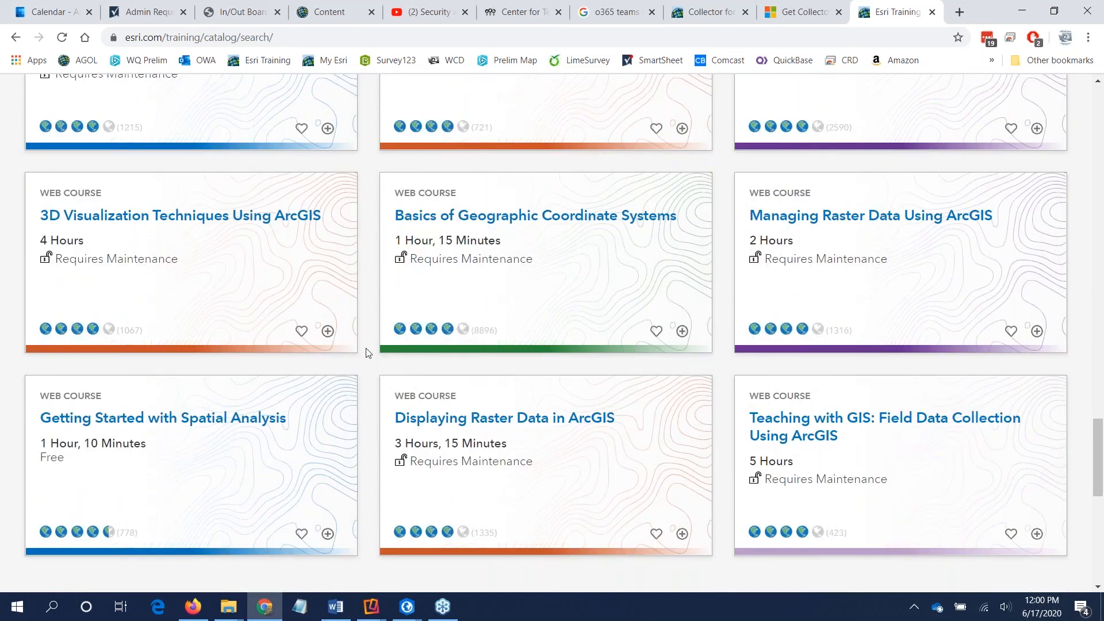
{"action": "scroll", "coordinate": [368, 353], "scroll_direction": "down", "scroll_amount": 5}
{"action": "scroll", "coordinate": [368, 353], "scroll_direction": "up", "scroll_amount": 19}
{"action": "scroll", "coordinate": [368, 353], "scroll_direction": "up", "scroll_amount": 20}
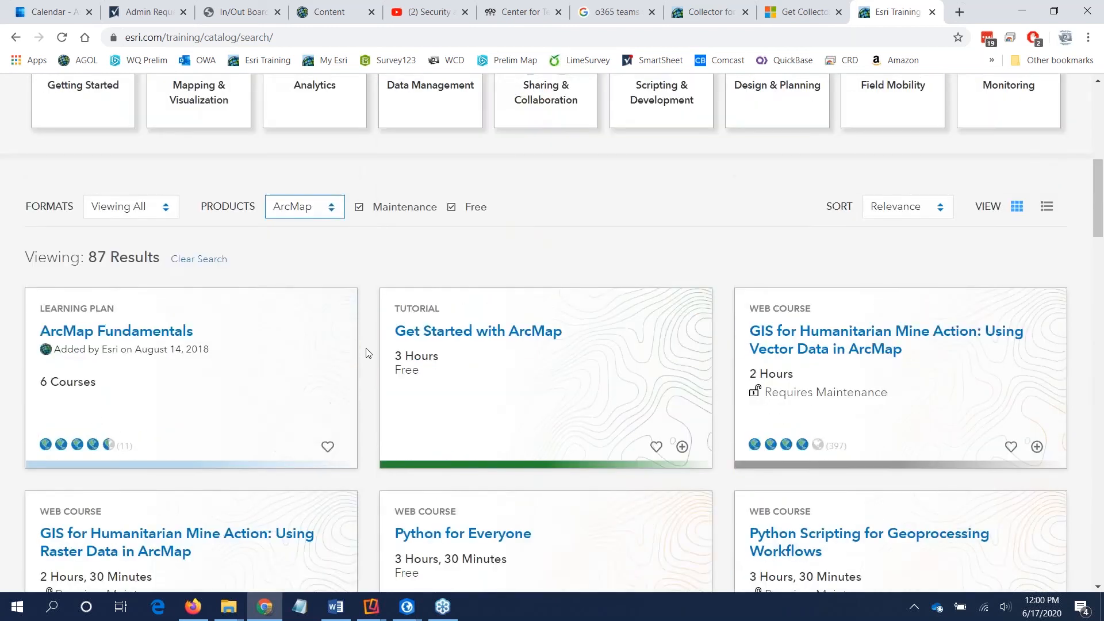
{"action": "scroll", "coordinate": [368, 353], "scroll_direction": "up", "scroll_amount": 2}
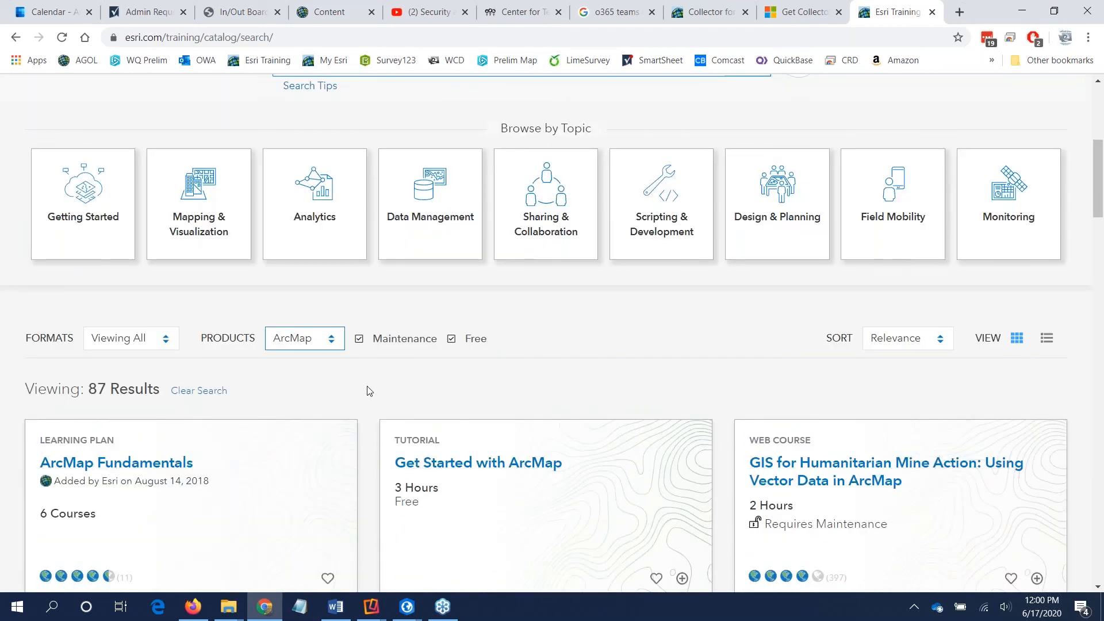